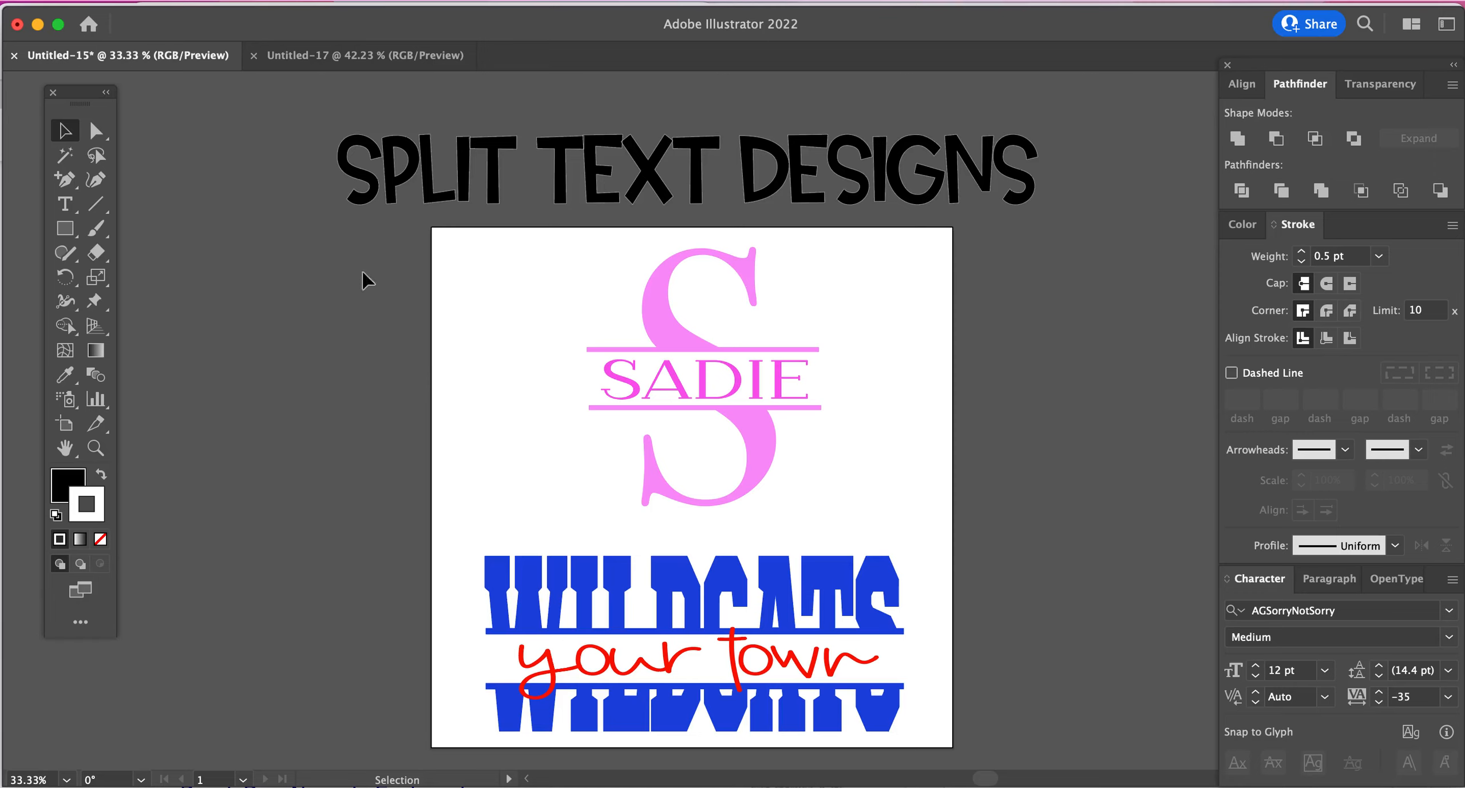
- In the blank Untitled-17 document, add a point text letter S and scale it up to about 572 pt
{"action": "left_click", "coordinate": [320, 56]}
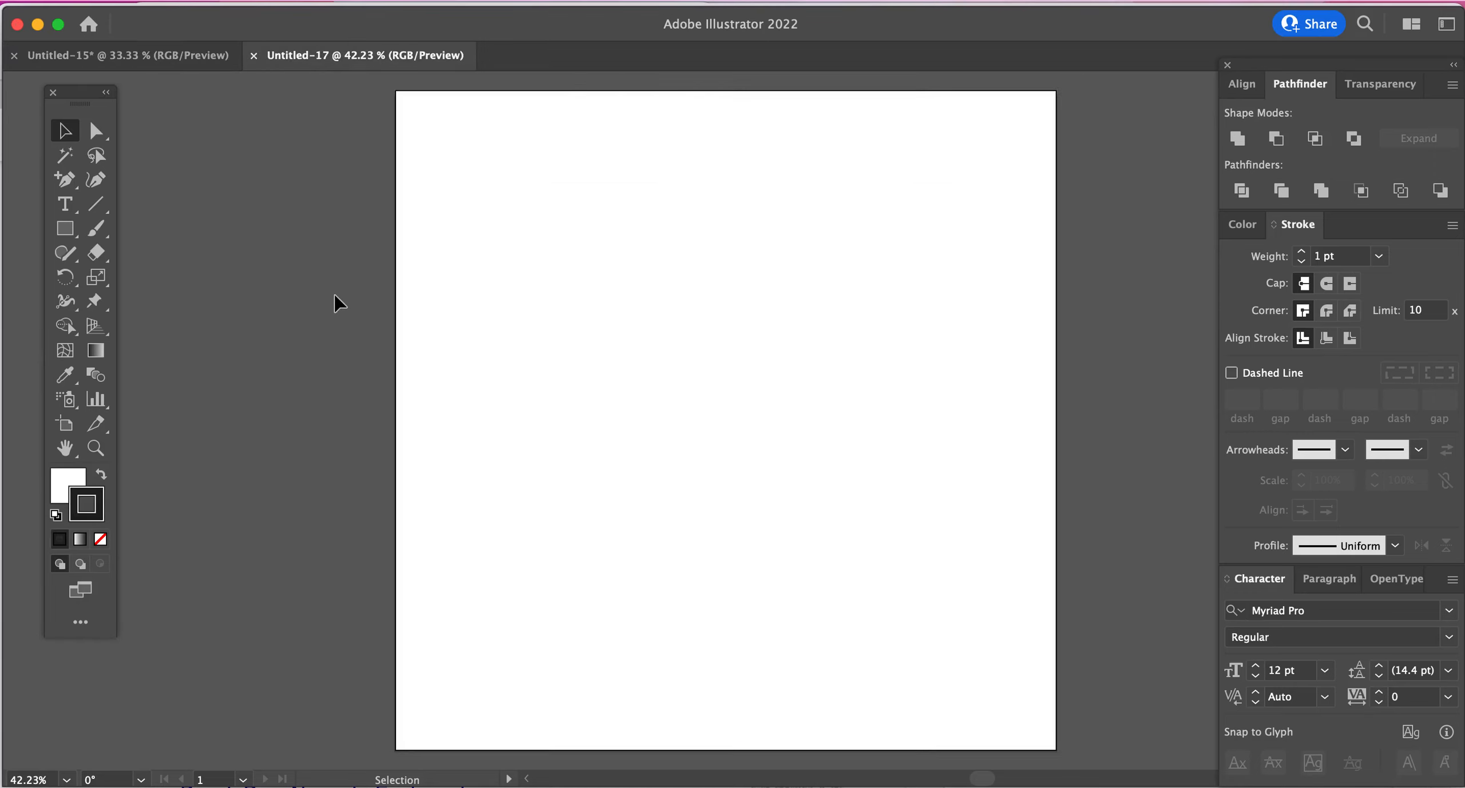
{"action": "left_click", "coordinate": [70, 206]}
{"action": "left_click", "coordinate": [635, 247]}
{"action": "left_click", "coordinate": [635, 247]}
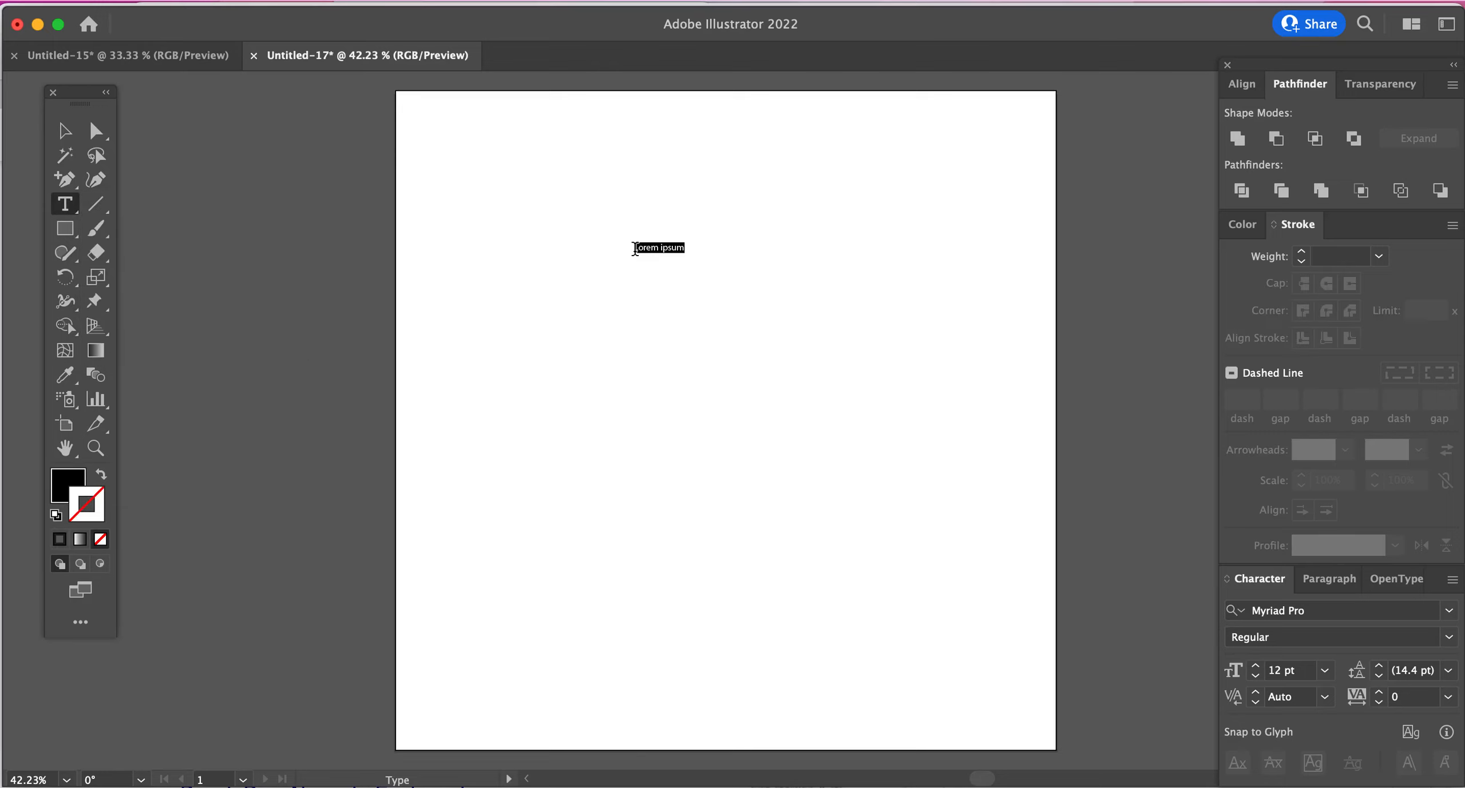
{"action": "key", "text": "BackSpace"}
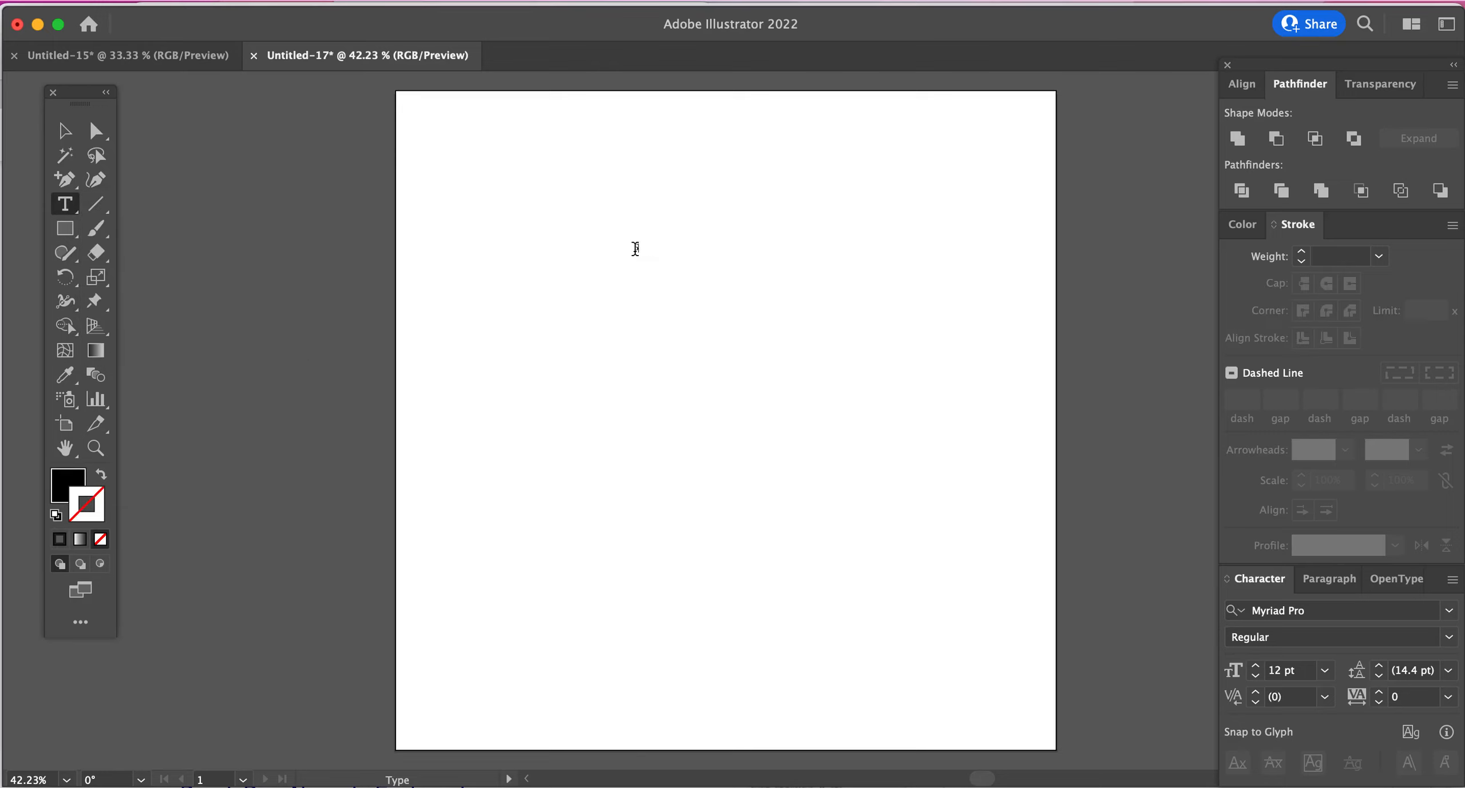
{"action": "left_click", "coordinate": [65, 131]}
{"action": "left_click_drag", "start_coordinate": [644, 250], "coordinate": [884, 721]}
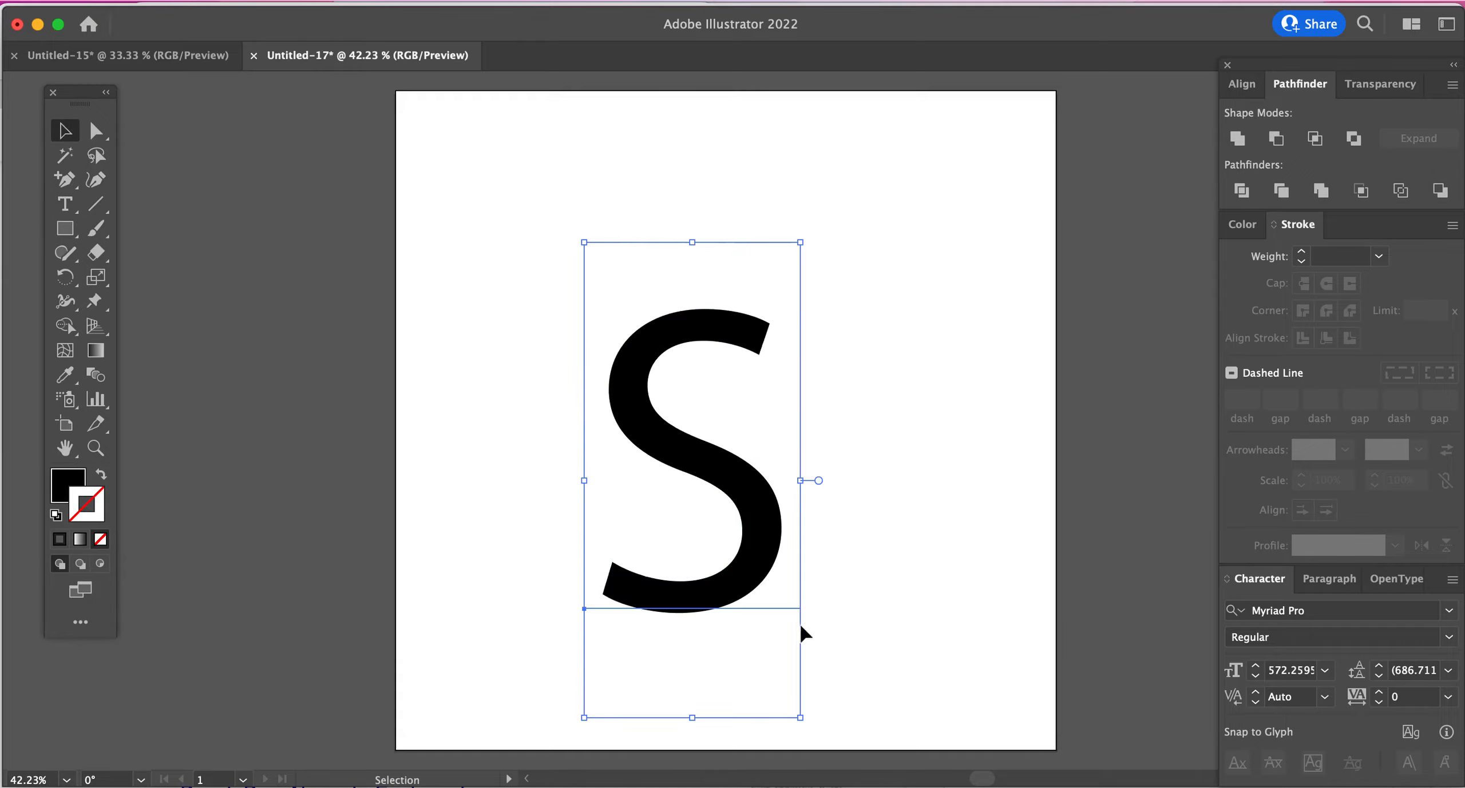
- Change the S to the Sofia Regular font, enlarged to about 1139 pt and positioned in the middle of the artboard
{"action": "left_click", "coordinate": [1449, 613]}
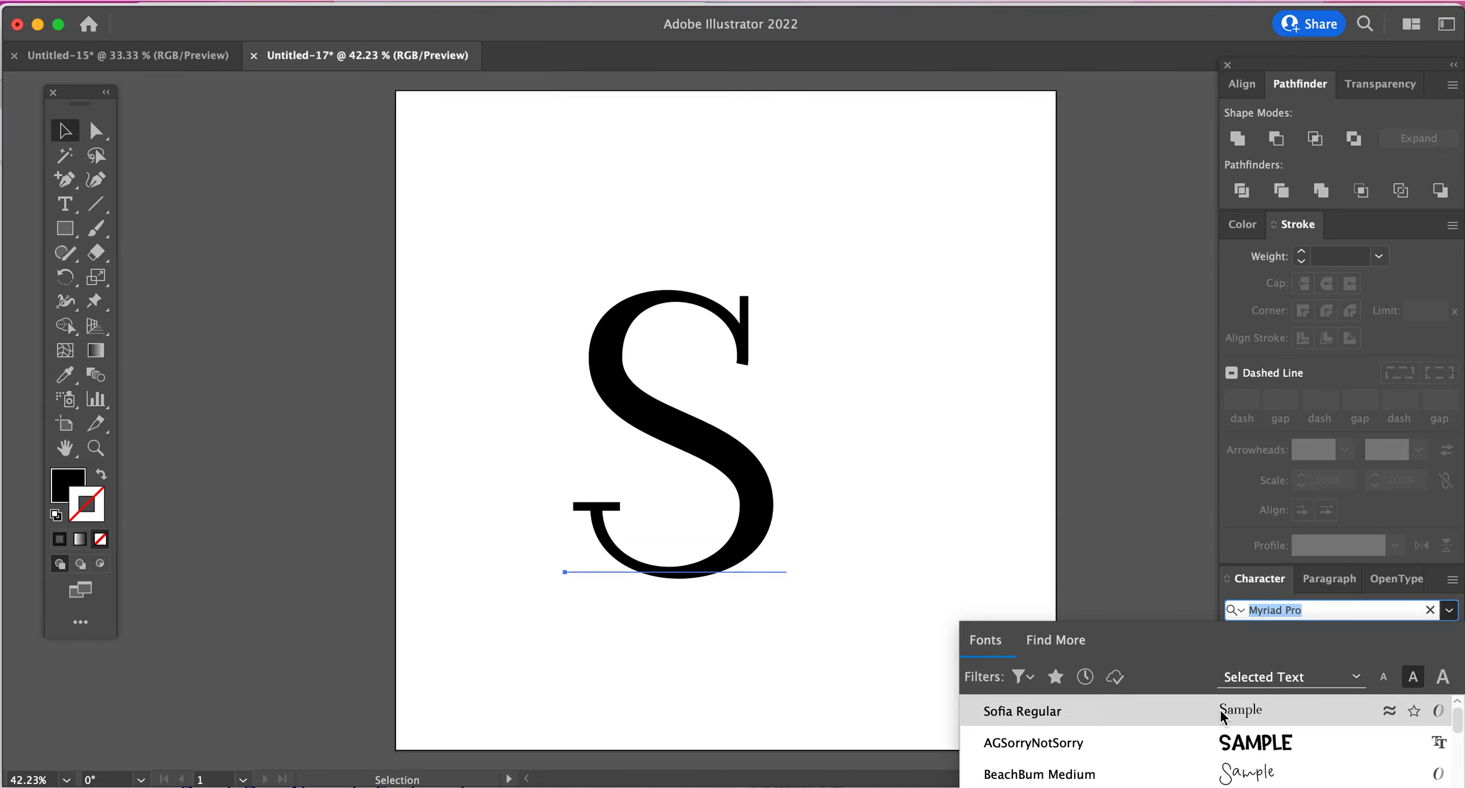
{"action": "left_click", "coordinate": [1220, 715]}
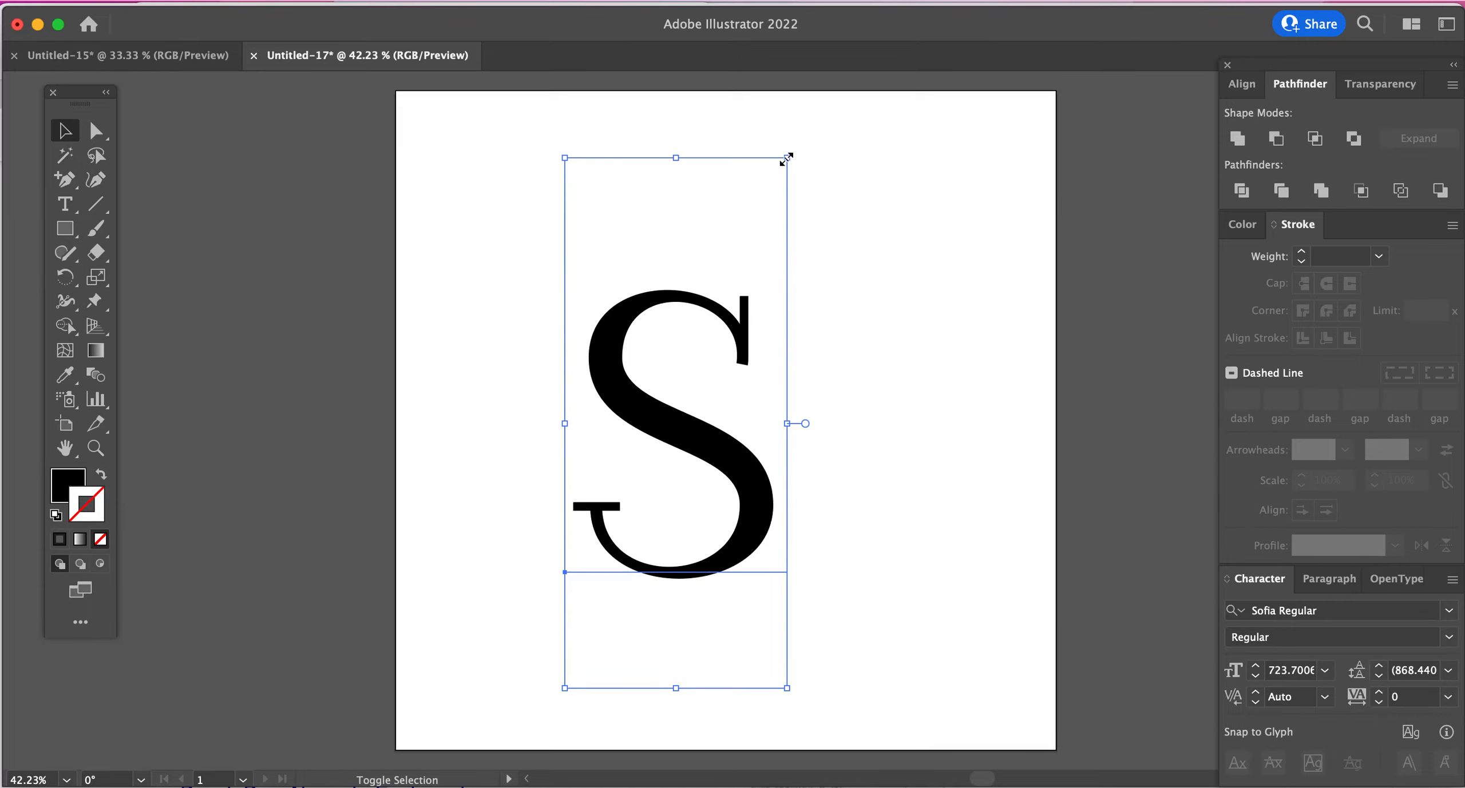
{"action": "scroll", "coordinate": [786, 172], "scroll_direction": "up", "scroll_amount": 2}
{"action": "left_click_drag", "start_coordinate": [788, 190], "coordinate": [830, 115]}
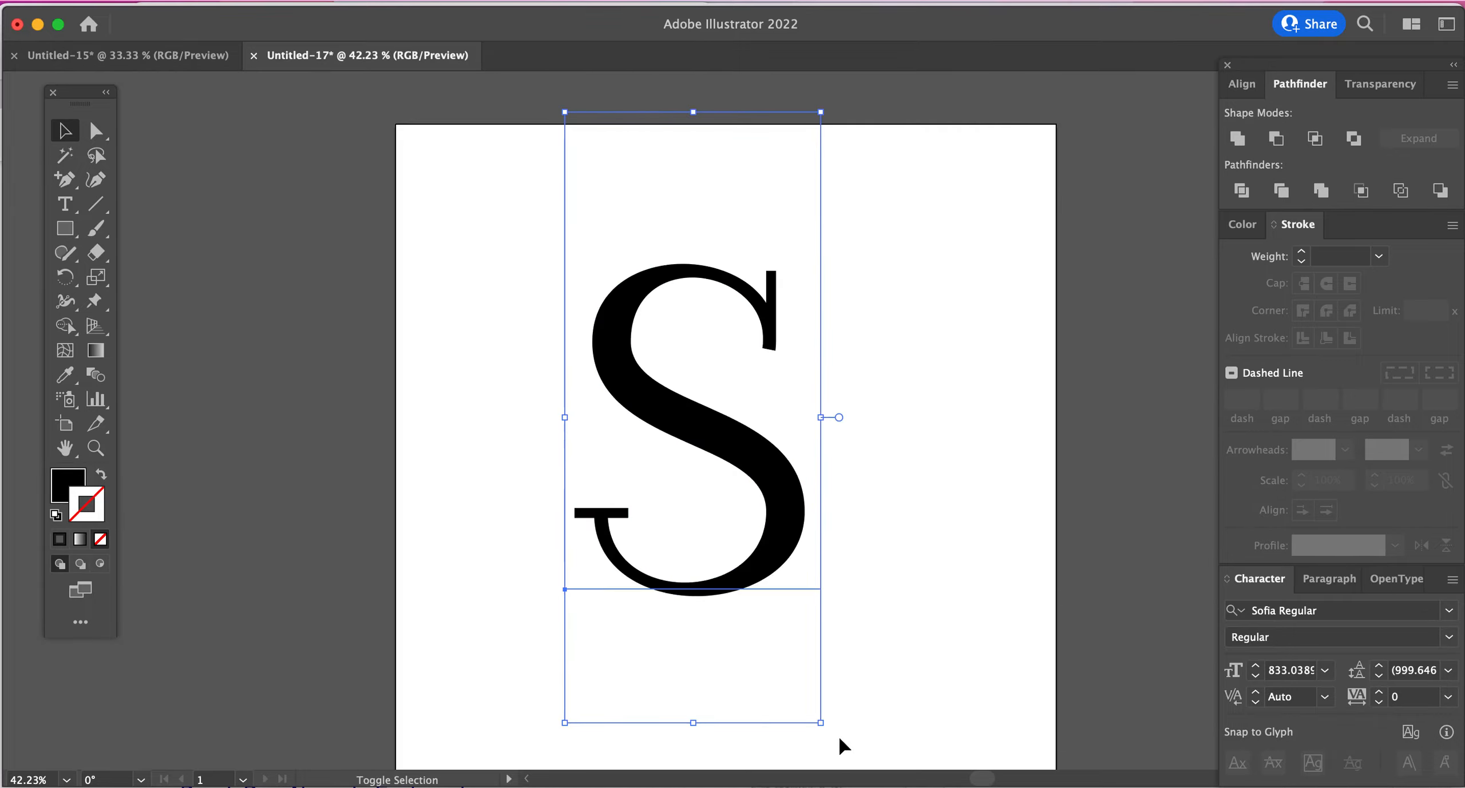
{"action": "left_click_drag", "start_coordinate": [820, 722], "coordinate": [886, 746]}
{"action": "scroll", "coordinate": [890, 595], "scroll_direction": "up", "scroll_amount": 2}
{"action": "scroll", "coordinate": [890, 595], "scroll_direction": "up", "scroll_amount": 4}
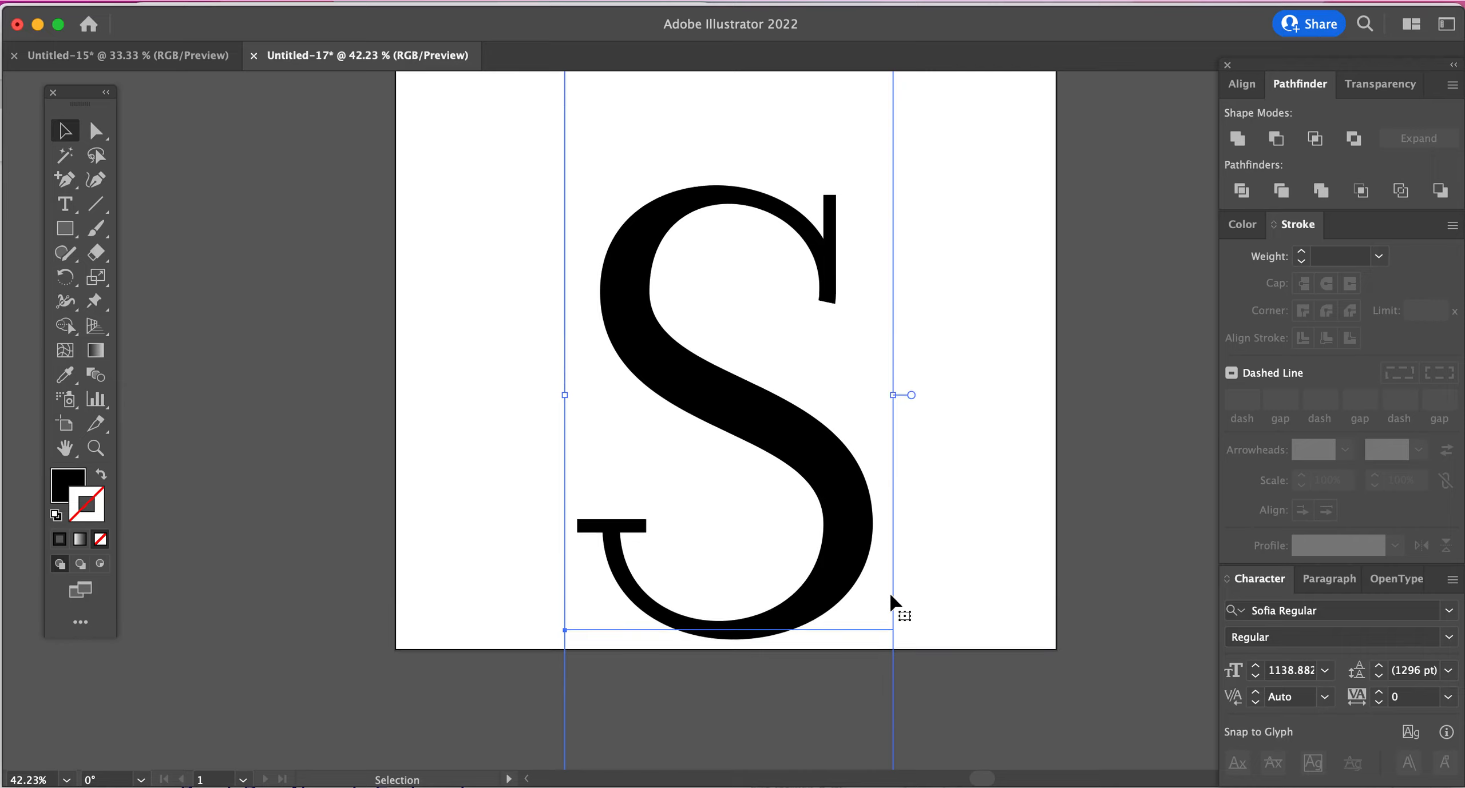
{"action": "left_click_drag", "start_coordinate": [827, 659], "coordinate": [826, 573]}
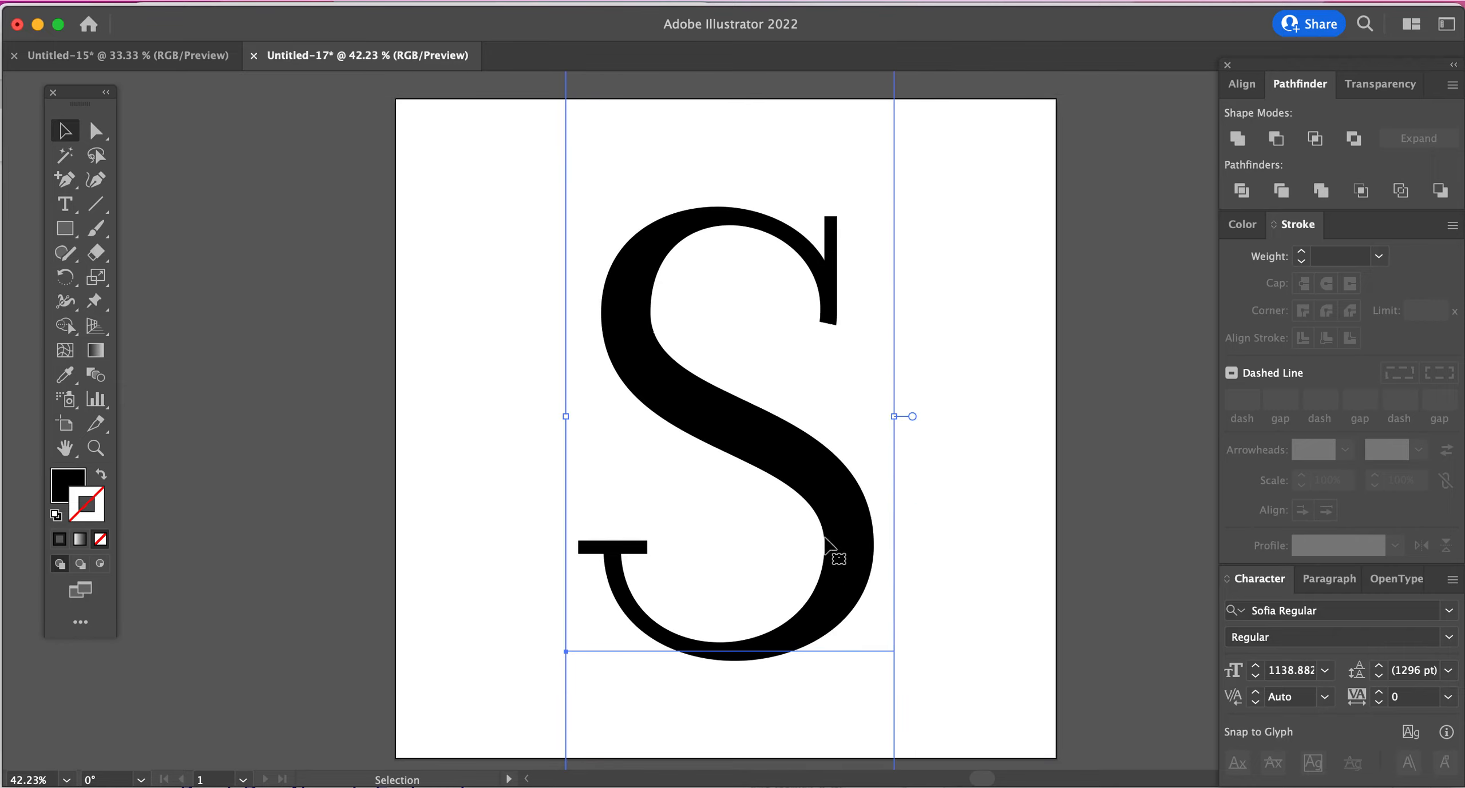
- Convert the letter S from live text to outlines and deselect it
{"action": "right_click", "coordinate": [809, 484]}
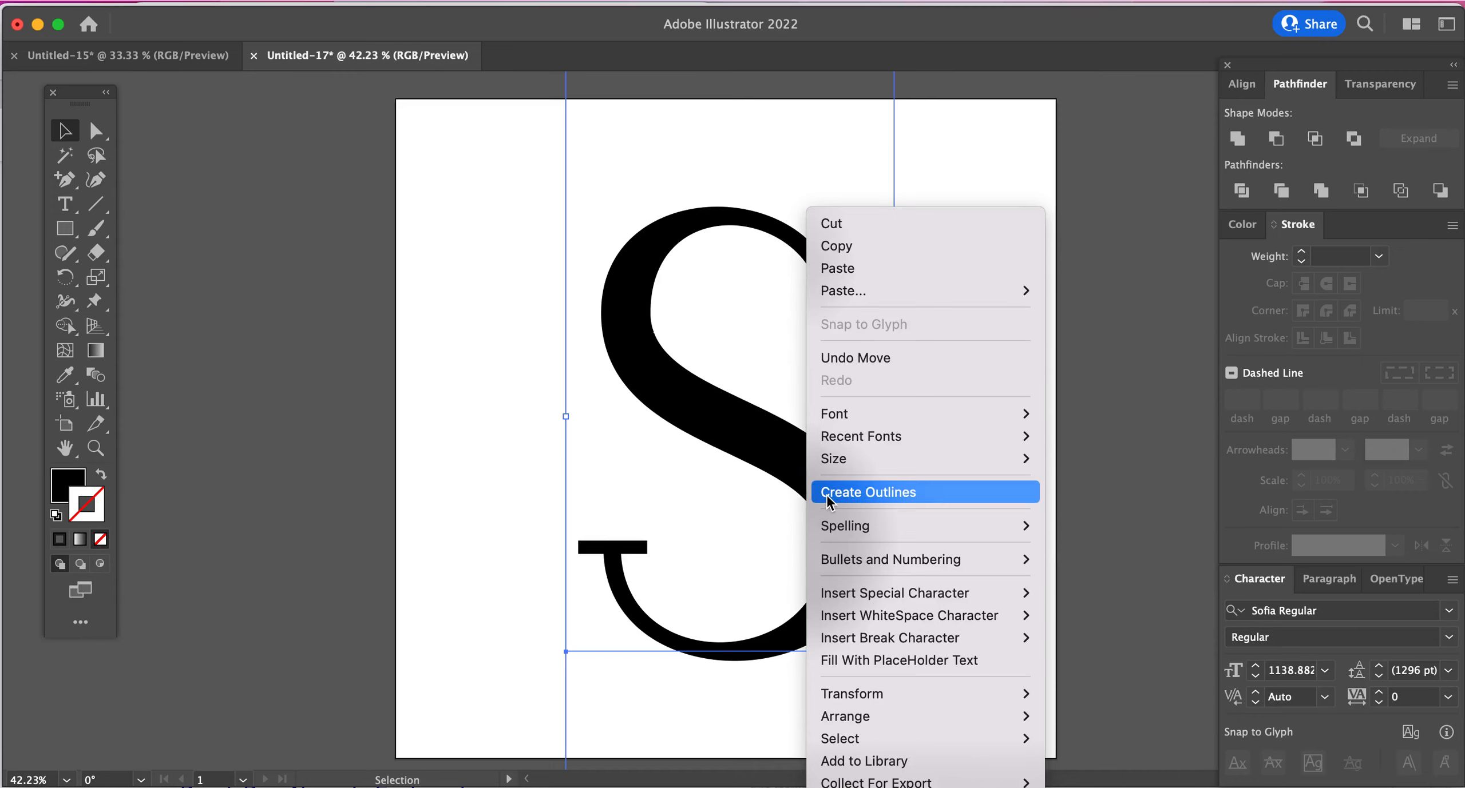
{"action": "left_click", "coordinate": [826, 495]}
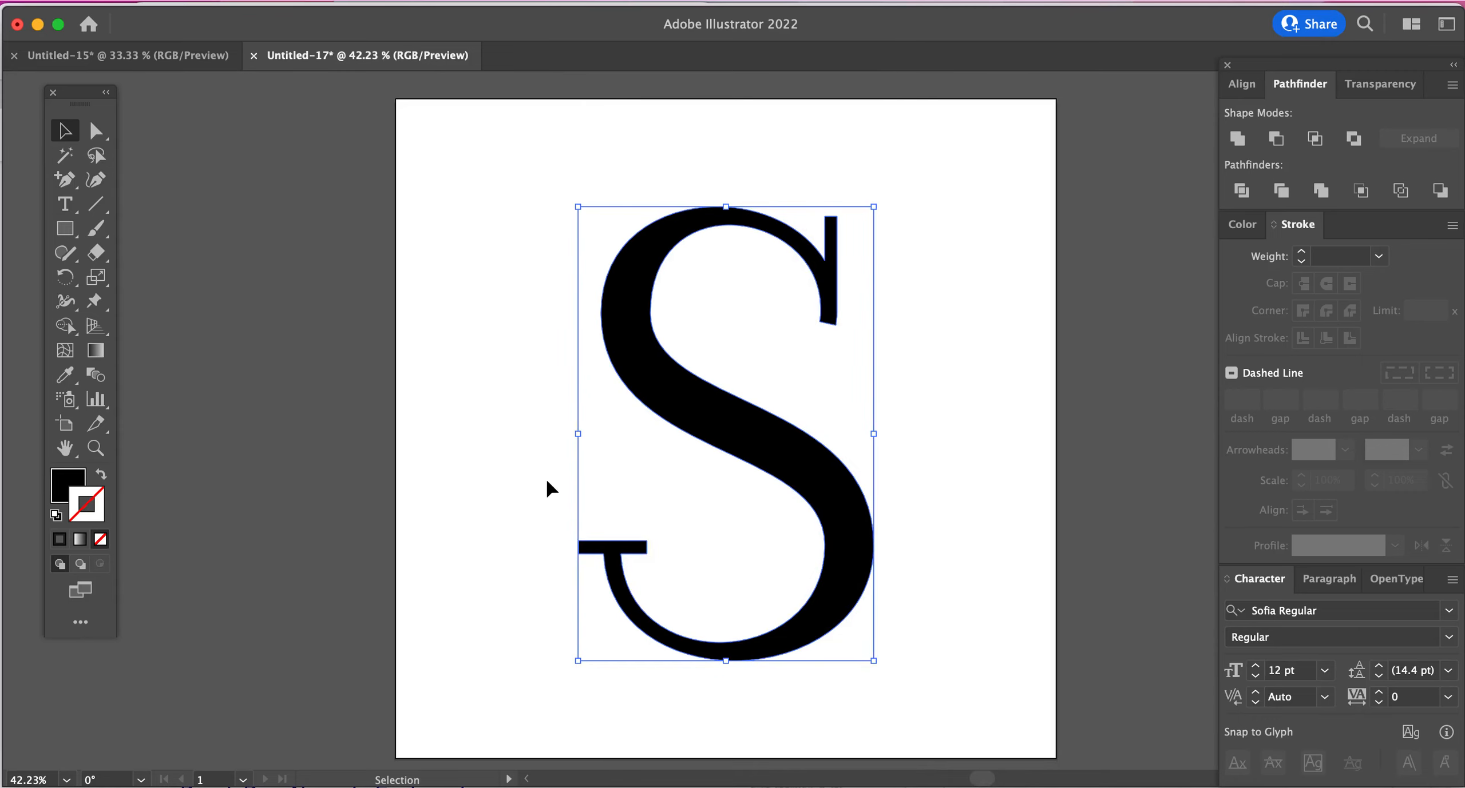
{"action": "left_click", "coordinate": [512, 405]}
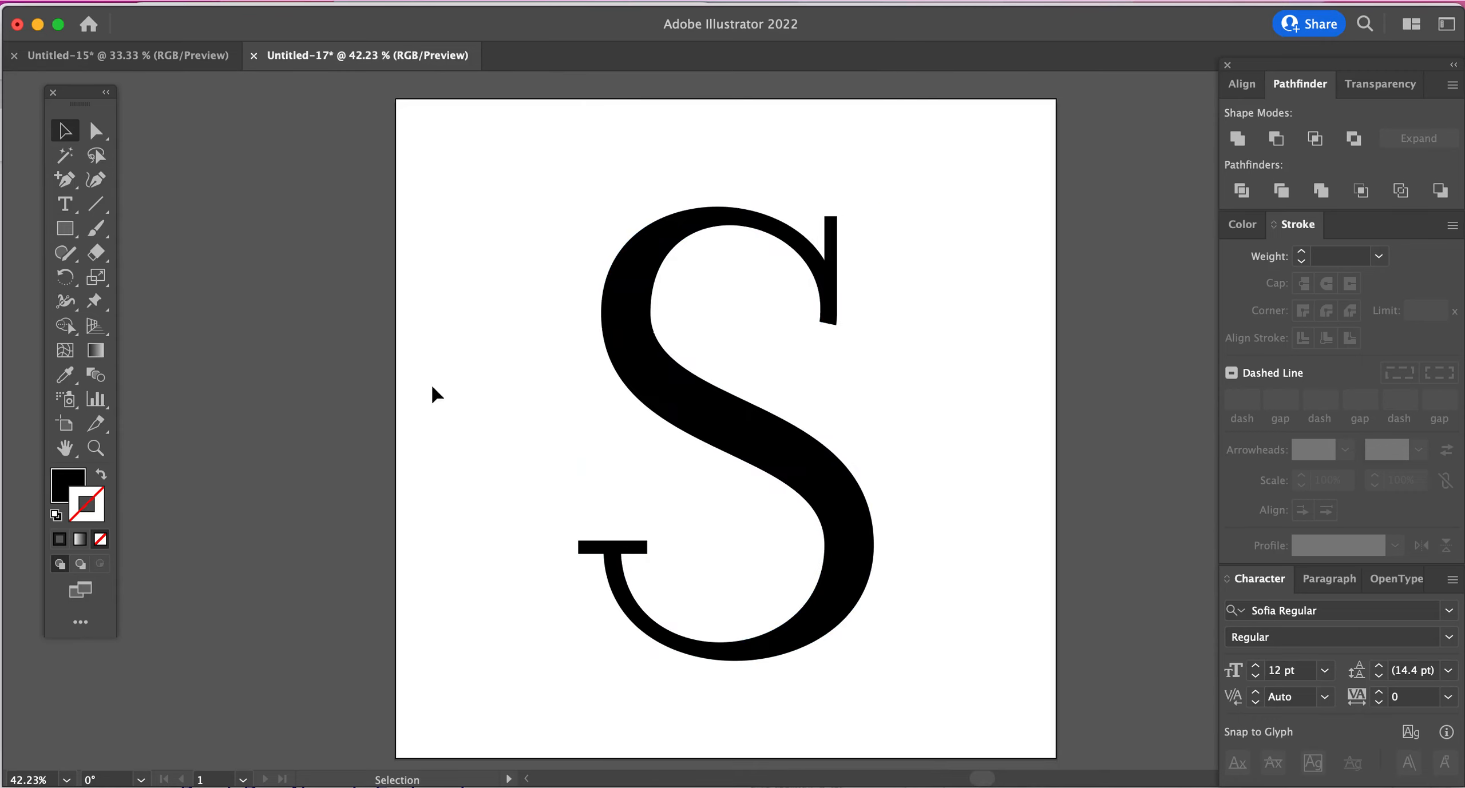
- Draw a narrow horizontal rectangle wider than the S and position it across the middle of the letter
{"action": "left_click", "coordinate": [68, 229]}
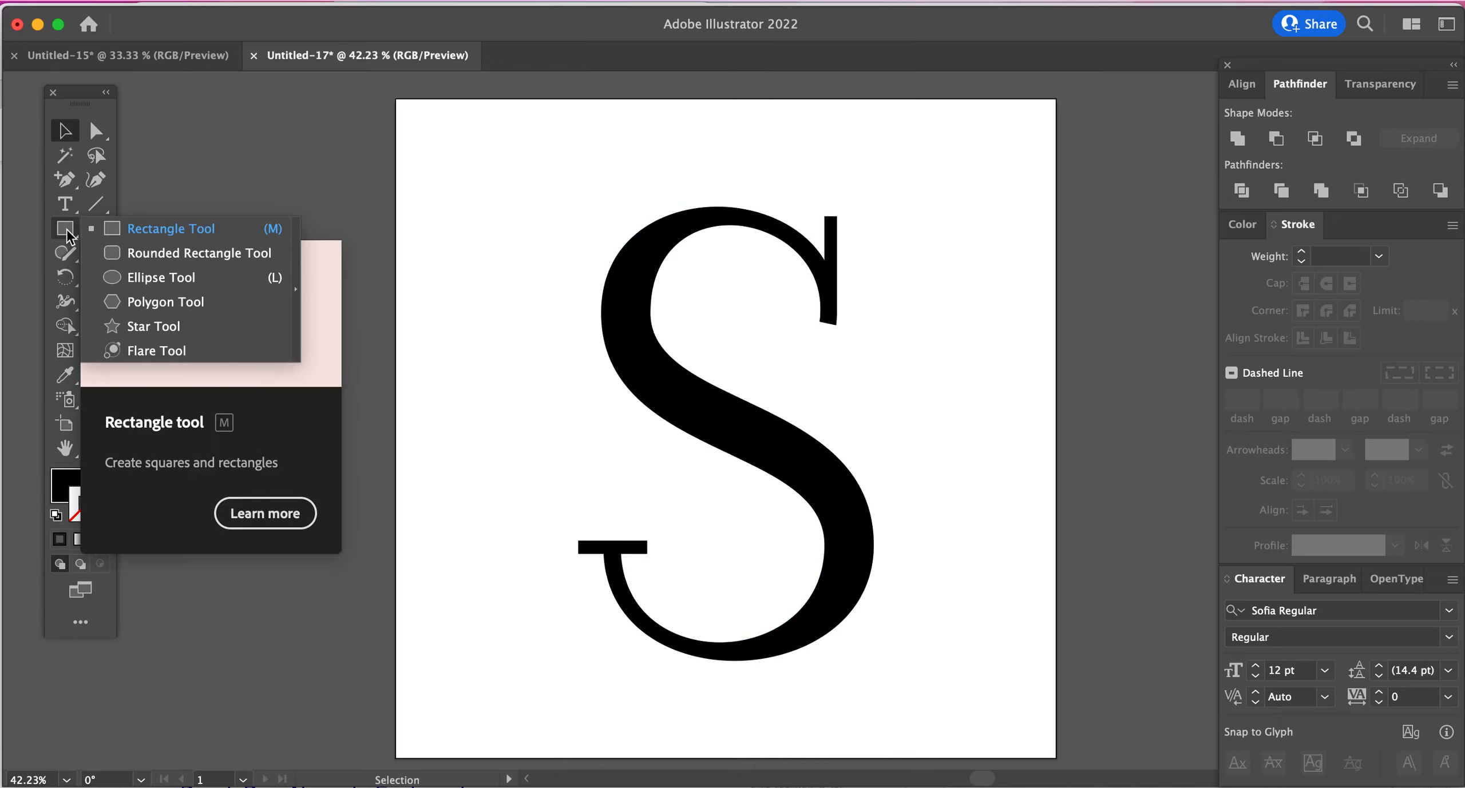
{"action": "left_click", "coordinate": [108, 234]}
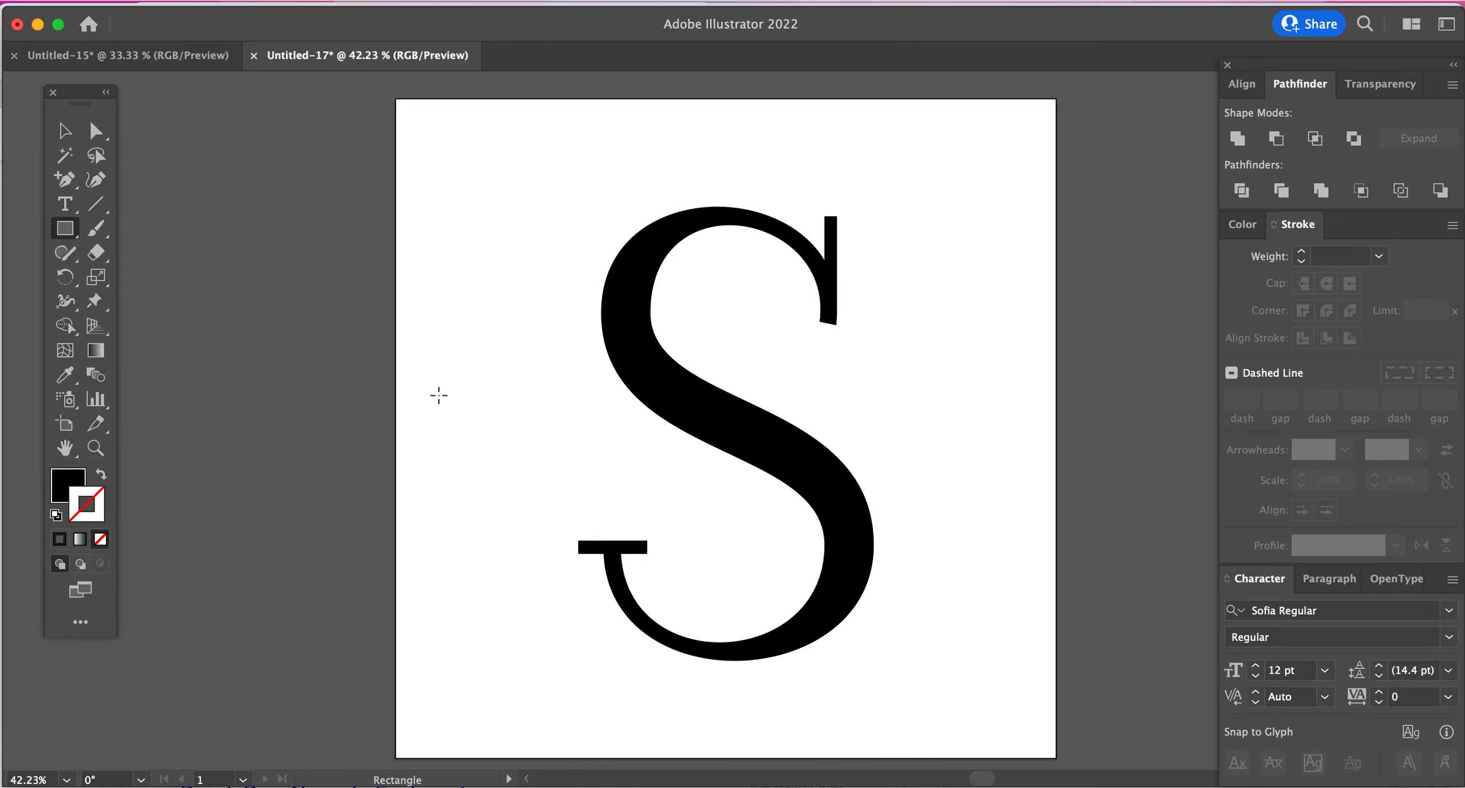
{"action": "left_click_drag", "start_coordinate": [439, 395], "coordinate": [1035, 440]}
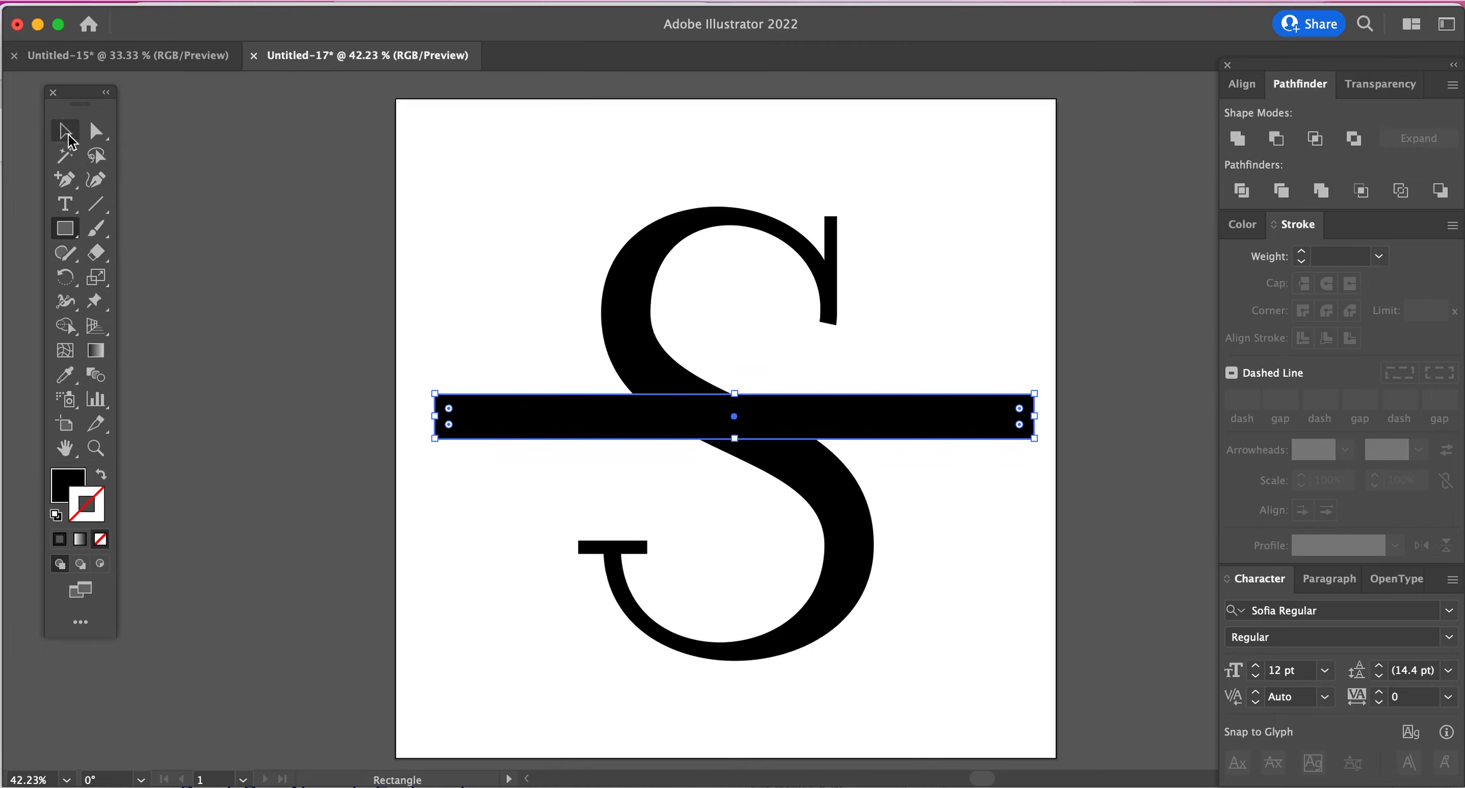
{"action": "left_click", "coordinate": [66, 133]}
{"action": "mouse_move", "coordinate": [754, 426]}
{"action": "left_mouse_down"}
{"action": "mouse_move", "coordinate": [775, 452]}
{"action": "mouse_move", "coordinate": [782, 517]}
{"action": "mouse_move", "coordinate": [772, 370]}
{"action": "mouse_move", "coordinate": [744, 378]}
{"action": "mouse_move", "coordinate": [764, 464]}
{"action": "mouse_move", "coordinate": [751, 526]}
{"action": "mouse_move", "coordinate": [751, 449]}
{"action": "left_mouse_up"}
- Subtract the rectangle from the S with Minus Front to split the letter into two halves
{"action": "left_click_drag", "start_coordinate": [425, 129], "coordinate": [804, 661]}
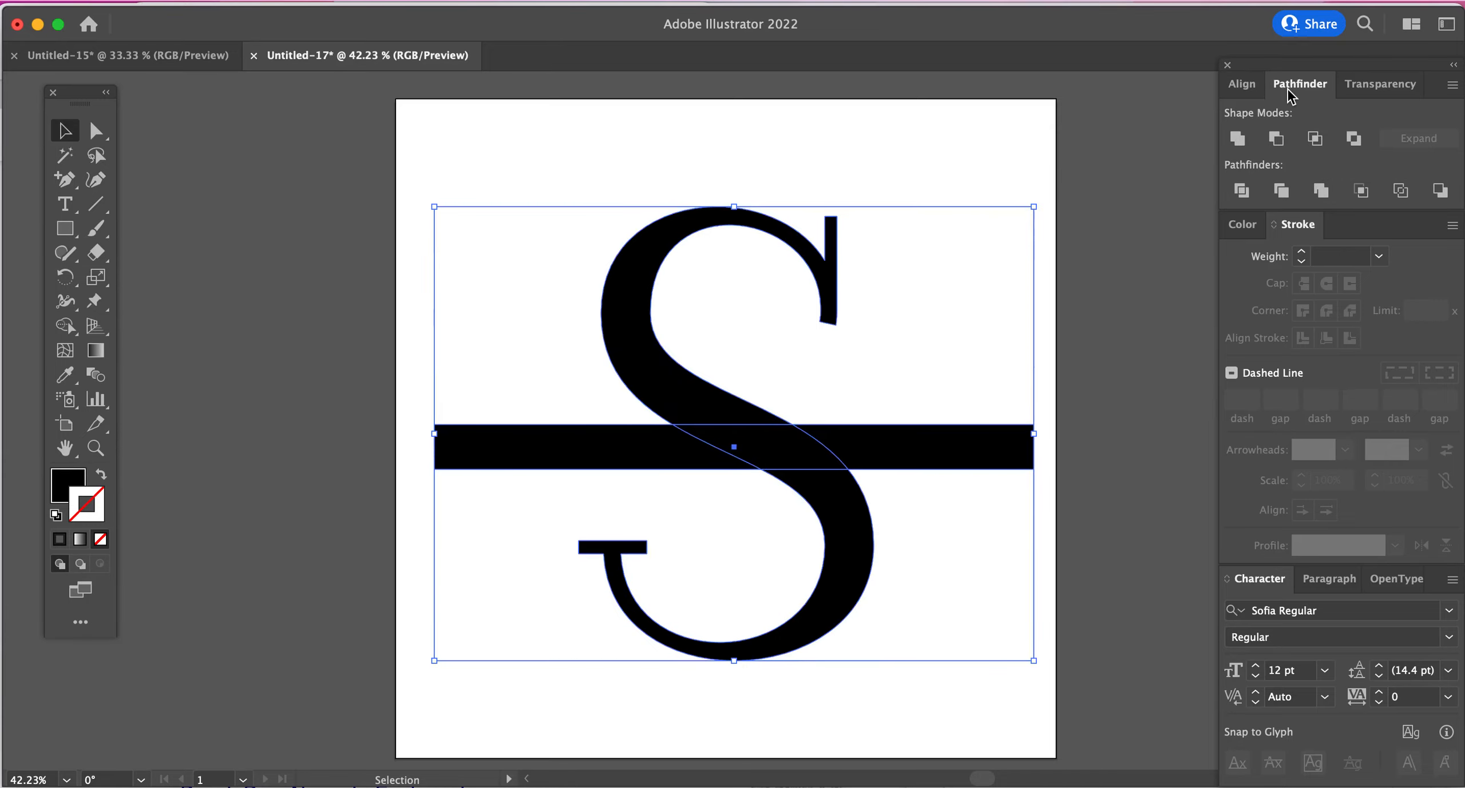
{"action": "left_click", "coordinate": [1276, 141]}
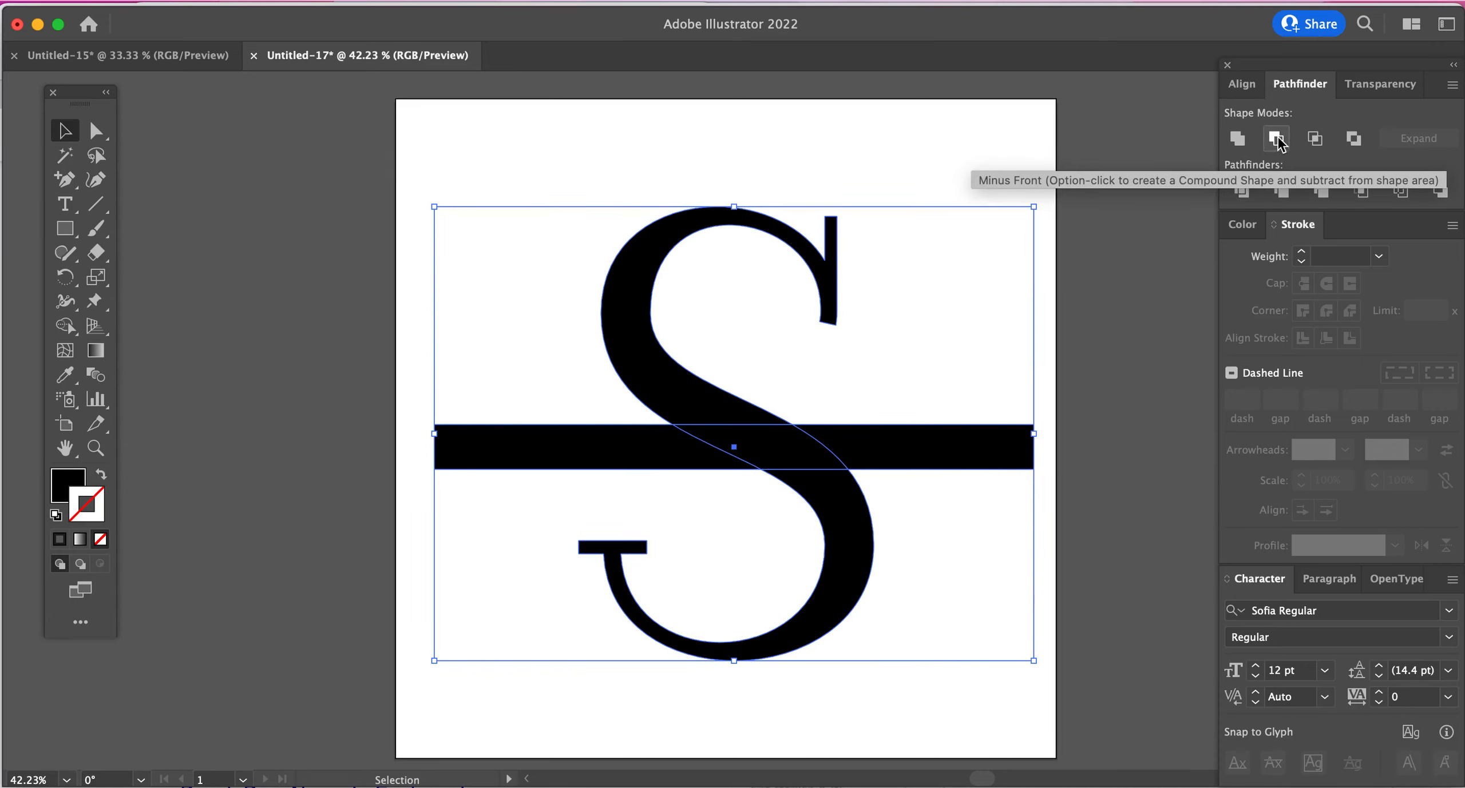
{"action": "left_click", "coordinate": [1276, 140]}
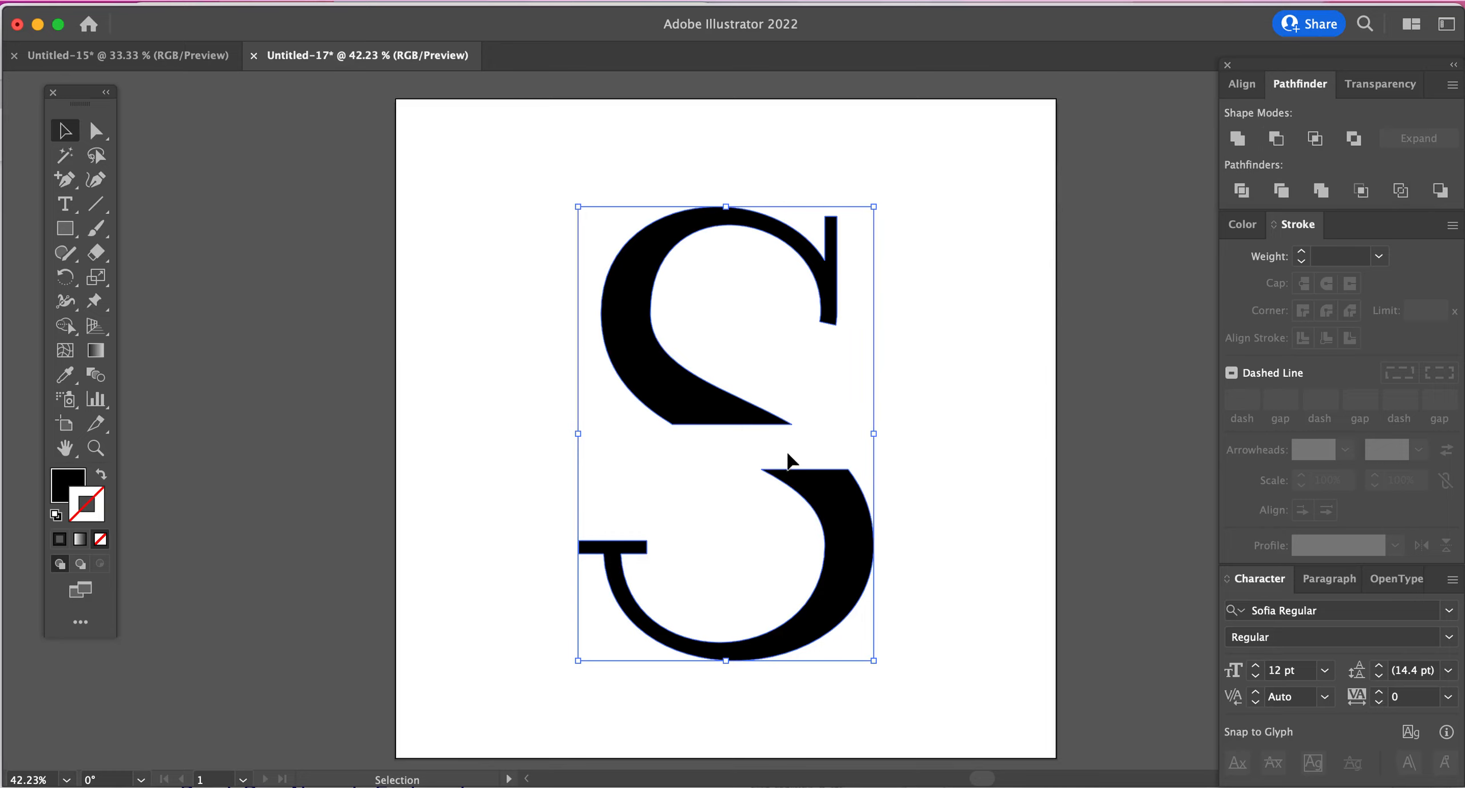
- Ungroup the split S and move its halves apart vertically to widen the gap between them
{"action": "left_click", "coordinate": [968, 470]}
{"action": "left_click", "coordinate": [730, 408]}
{"action": "right_click", "coordinate": [729, 402]}
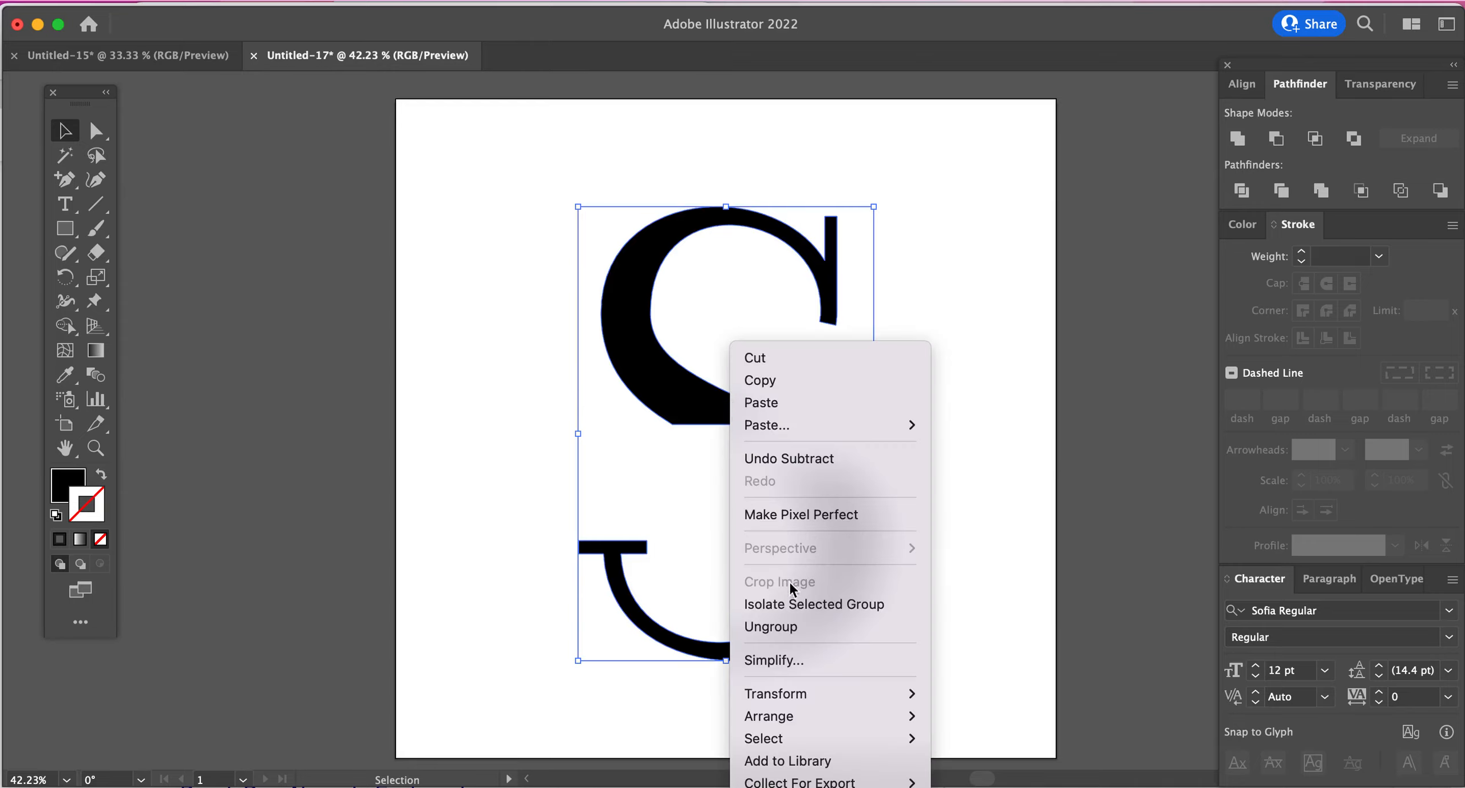
{"action": "left_click", "coordinate": [778, 626]}
{"action": "left_click_drag", "start_coordinate": [667, 407], "coordinate": [667, 342]}
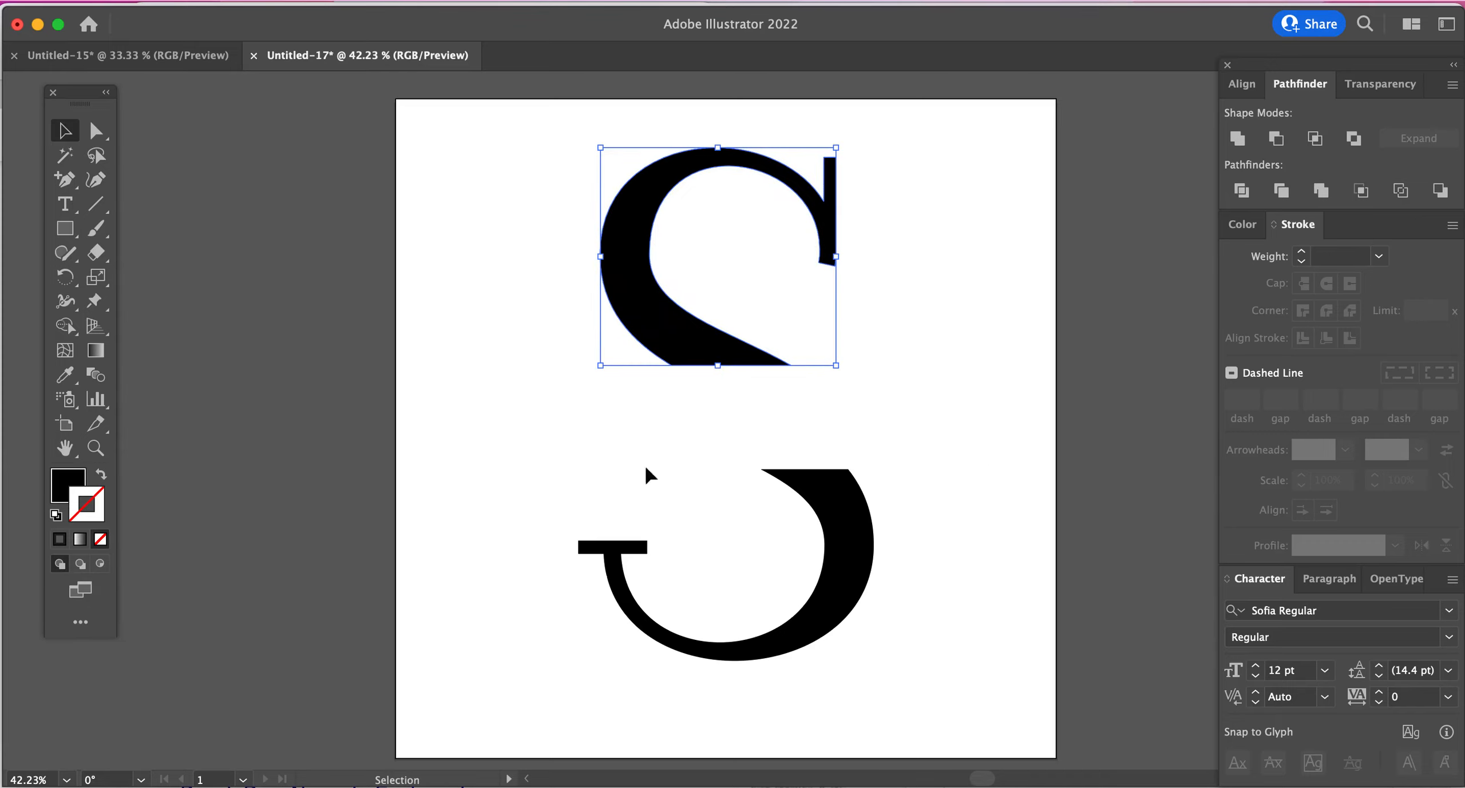
{"action": "left_click_drag", "start_coordinate": [861, 513], "coordinate": [862, 513]}
{"action": "left_click", "coordinate": [547, 467]}
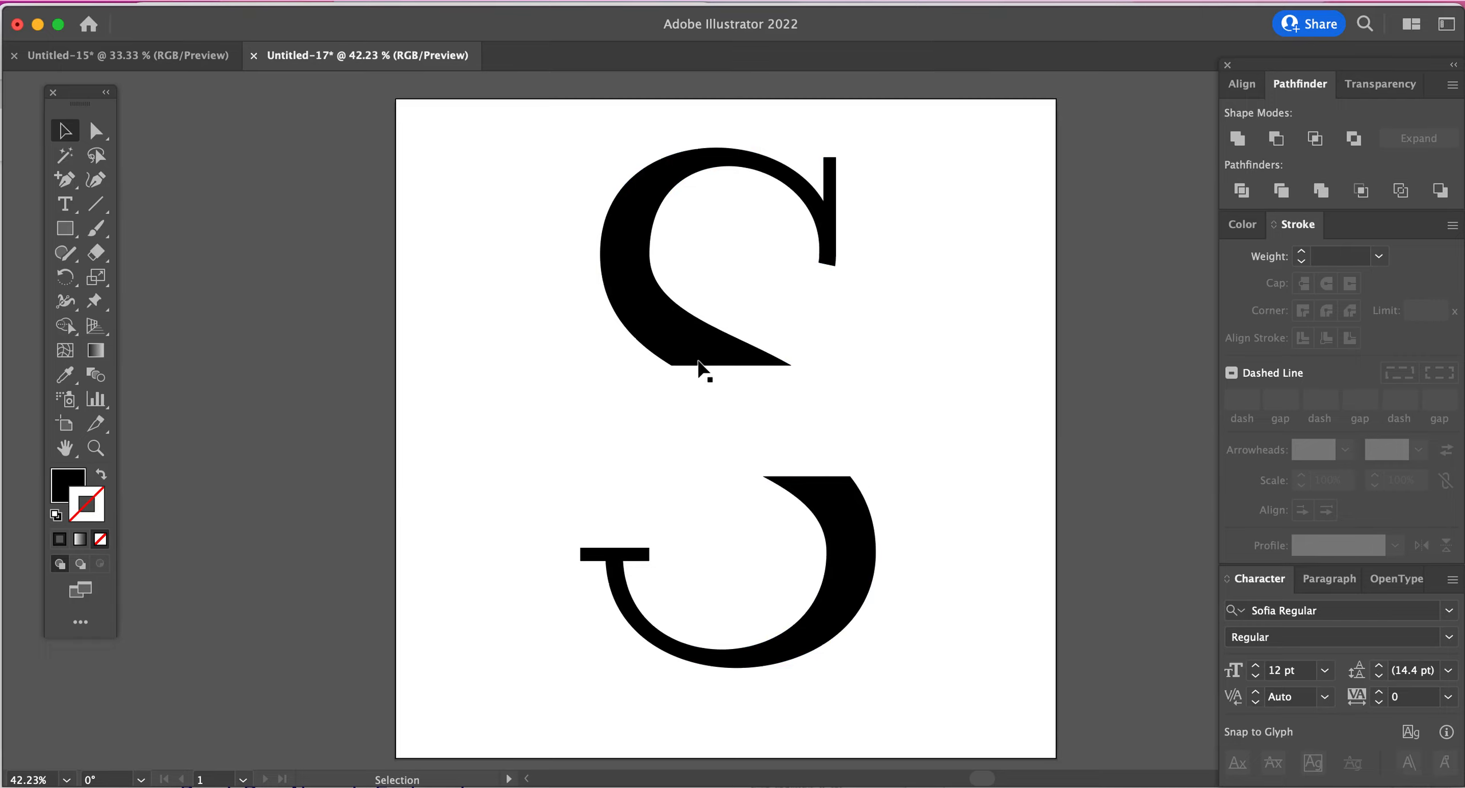
- Draw a thin black horizontal bar and position it over the cut edge of the upper half of the S
{"action": "left_click", "coordinate": [66, 233]}
{"action": "left_click_drag", "start_coordinate": [452, 367], "coordinate": [922, 379]}
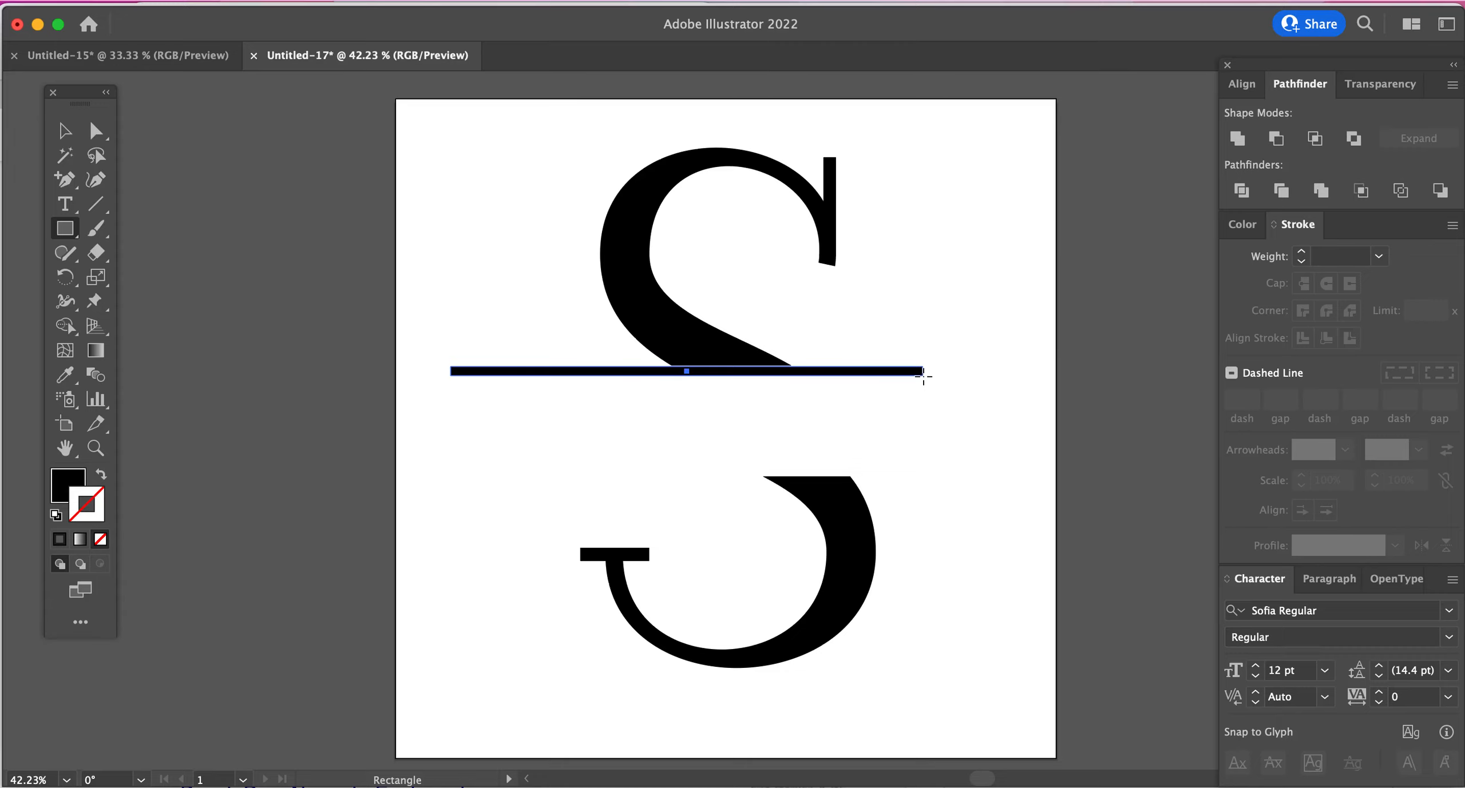
{"action": "key", "text": "v"}
{"action": "left_click_drag", "start_coordinate": [630, 376], "coordinate": [665, 371]}
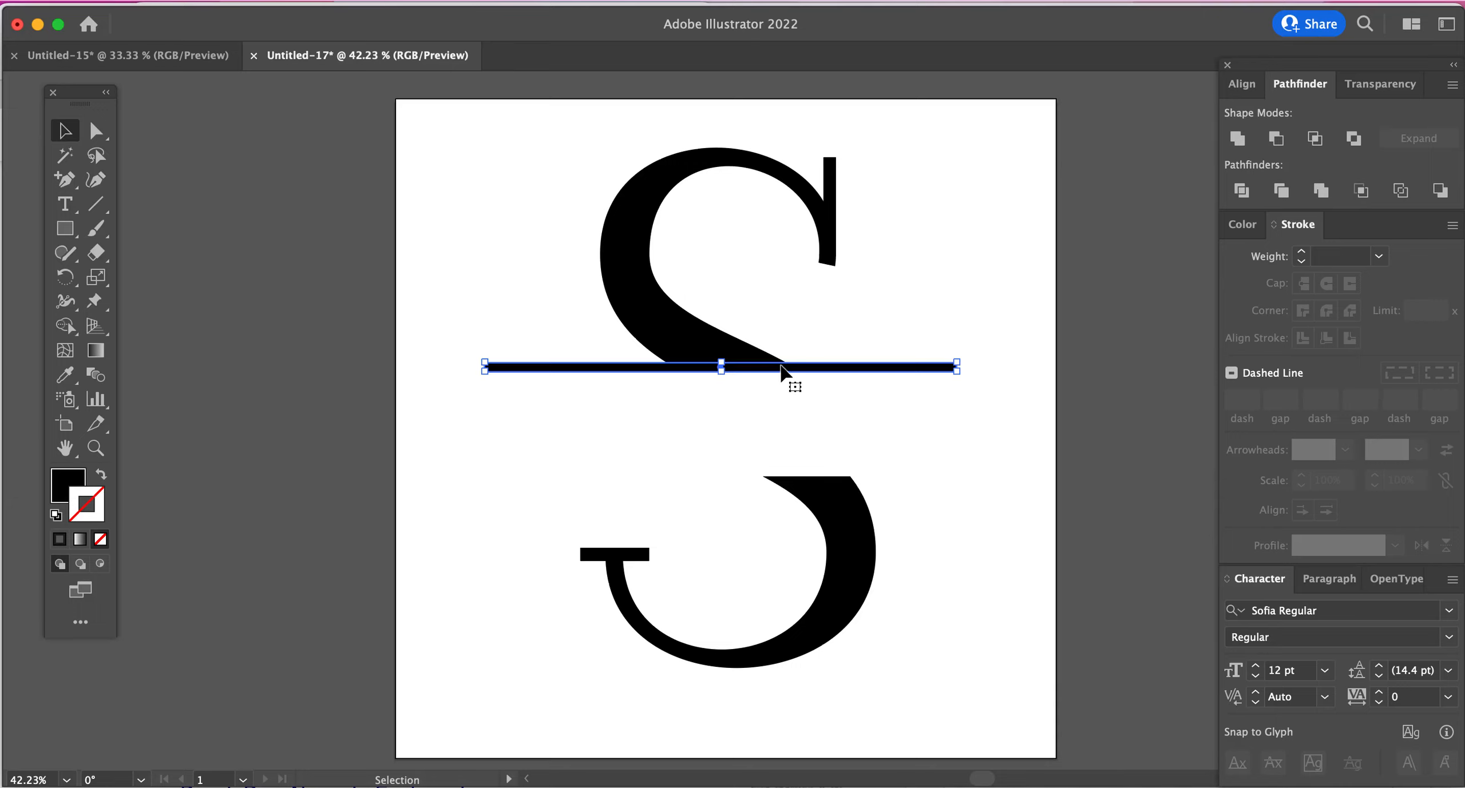
- Duplicate the thin bar and place the copy over the cut edge of the lower half of the S
{"action": "right_click", "coordinate": [833, 369]}
{"action": "left_click", "coordinate": [880, 261]}
{"action": "left_click", "coordinate": [744, 421]}
{"action": "right_click", "coordinate": [745, 421]}
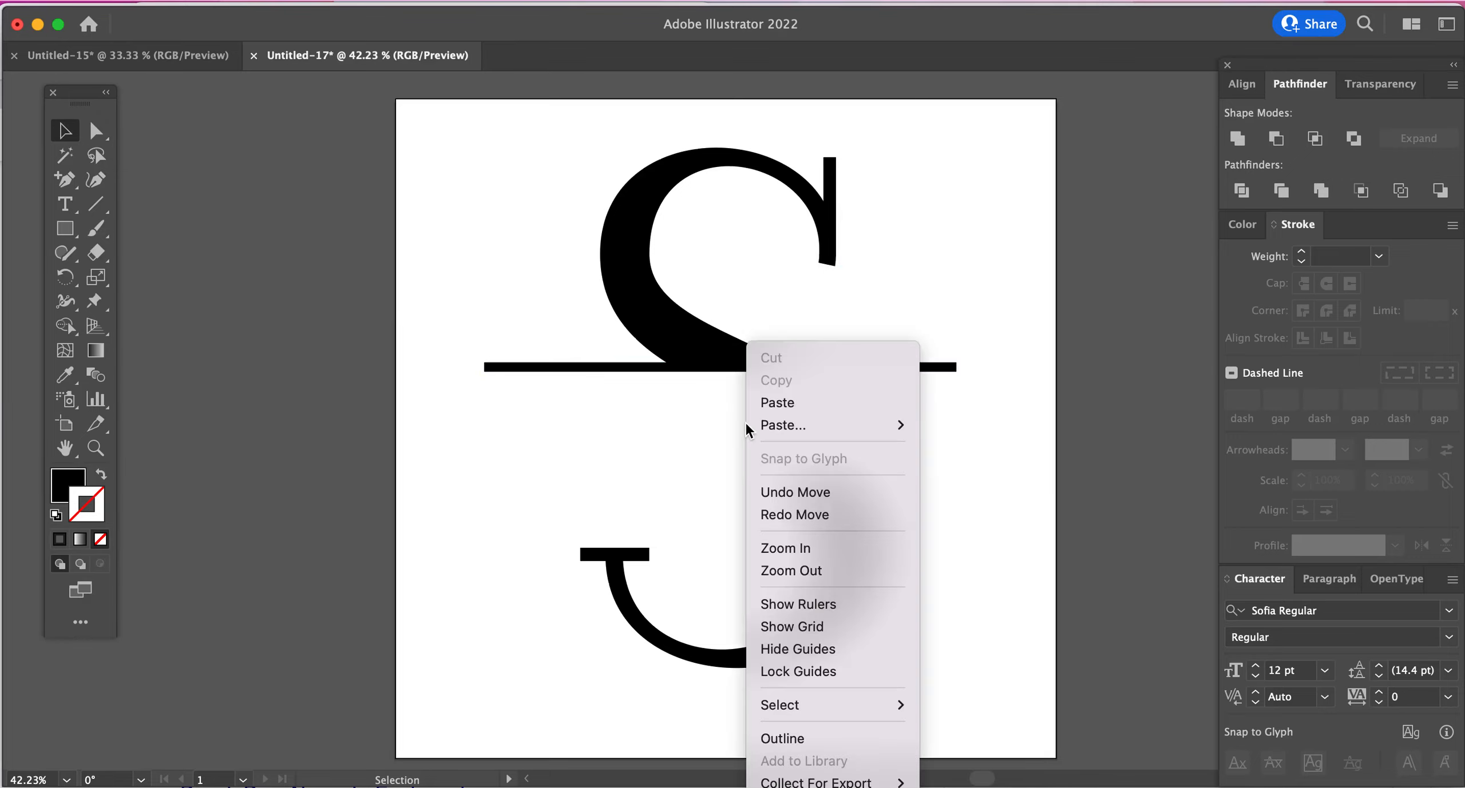
{"action": "left_click", "coordinate": [771, 402]}
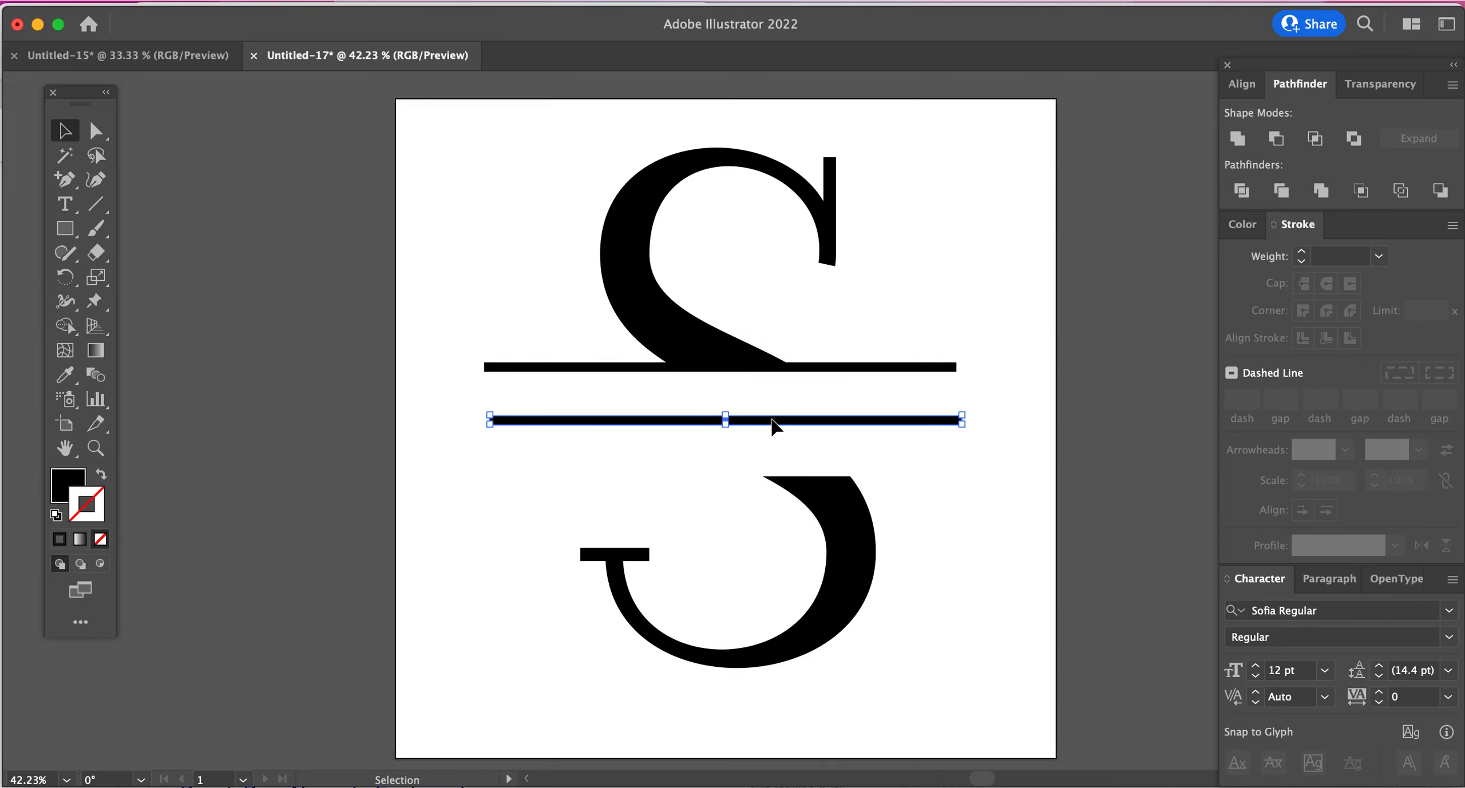
{"action": "left_click_drag", "start_coordinate": [771, 419], "coordinate": [778, 474]}
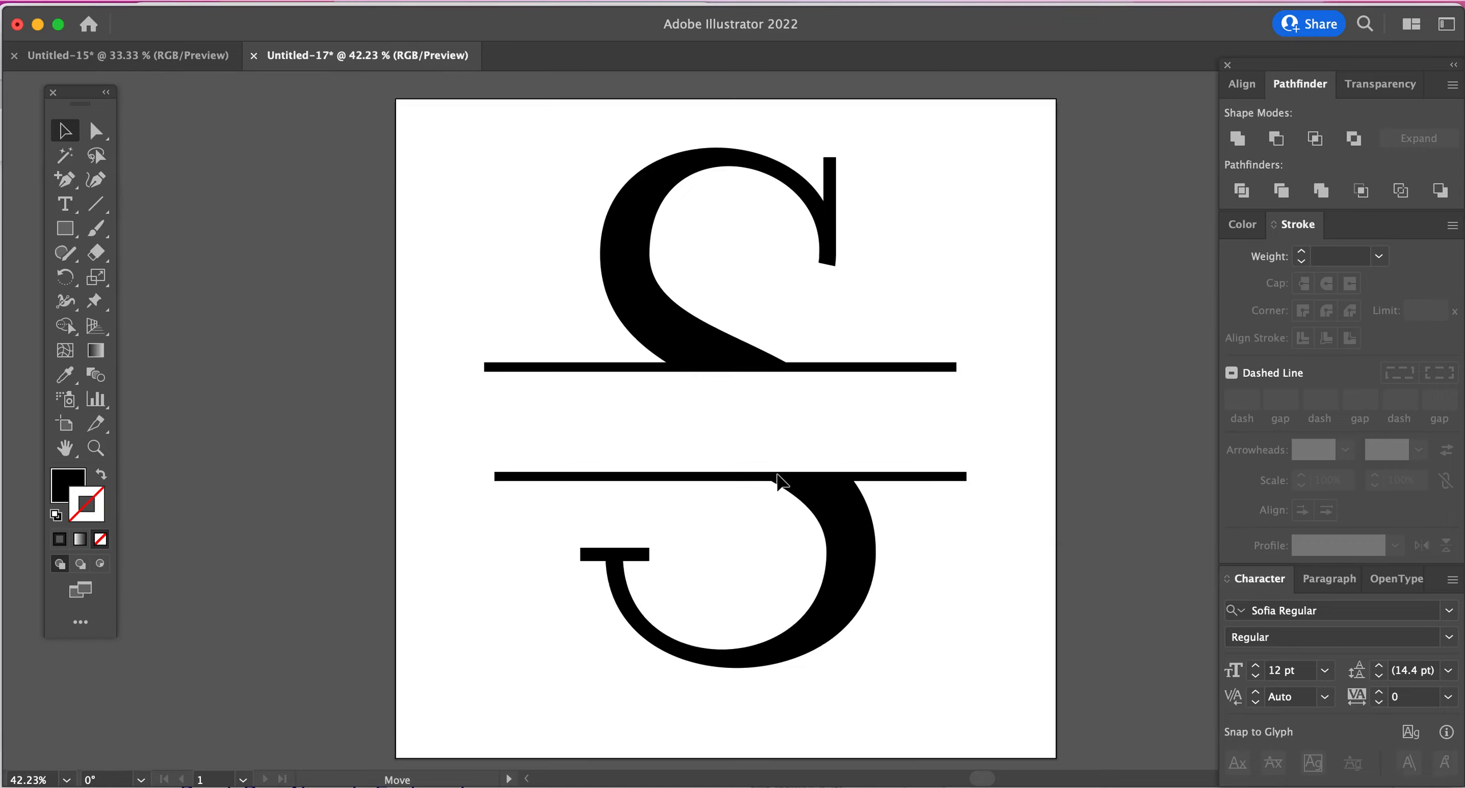
{"action": "left_click_drag", "start_coordinate": [777, 474], "coordinate": [777, 474]}
- Align both thin bars to the horizontal center of the artboard
{"action": "left_click_drag", "start_coordinate": [461, 299], "coordinate": [536, 508]}
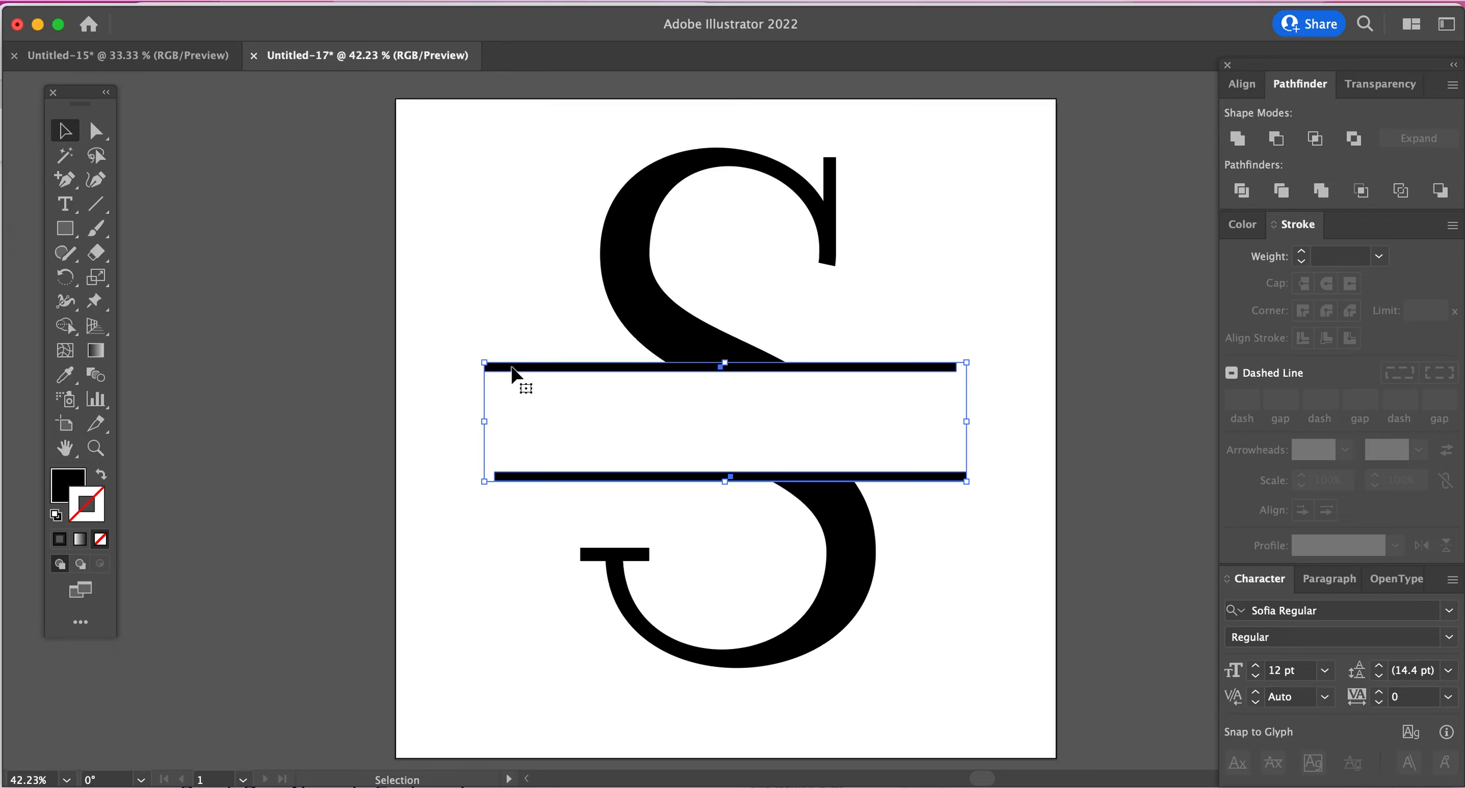
{"action": "left_click", "coordinate": [1239, 85]}
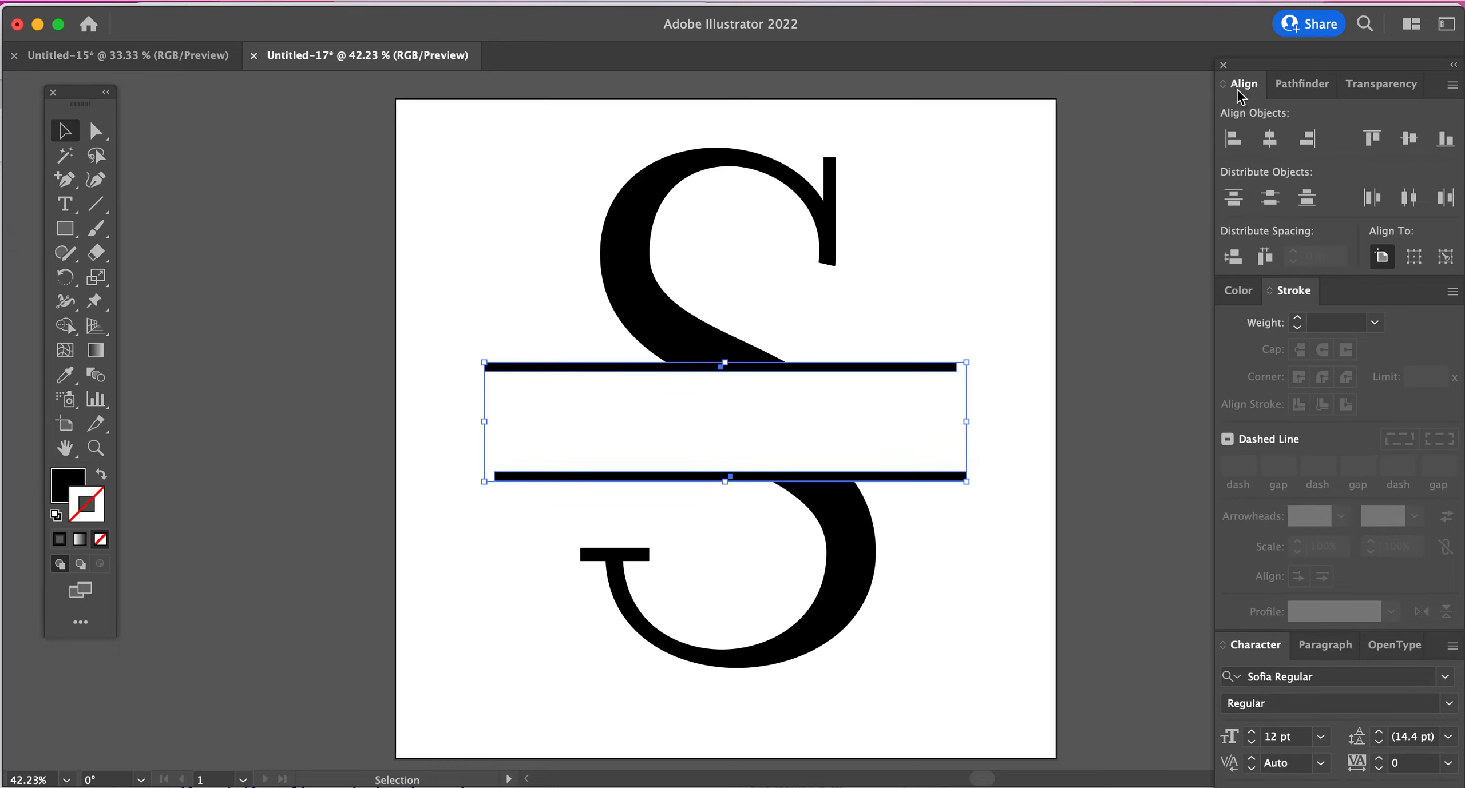
{"action": "left_click", "coordinate": [1269, 138]}
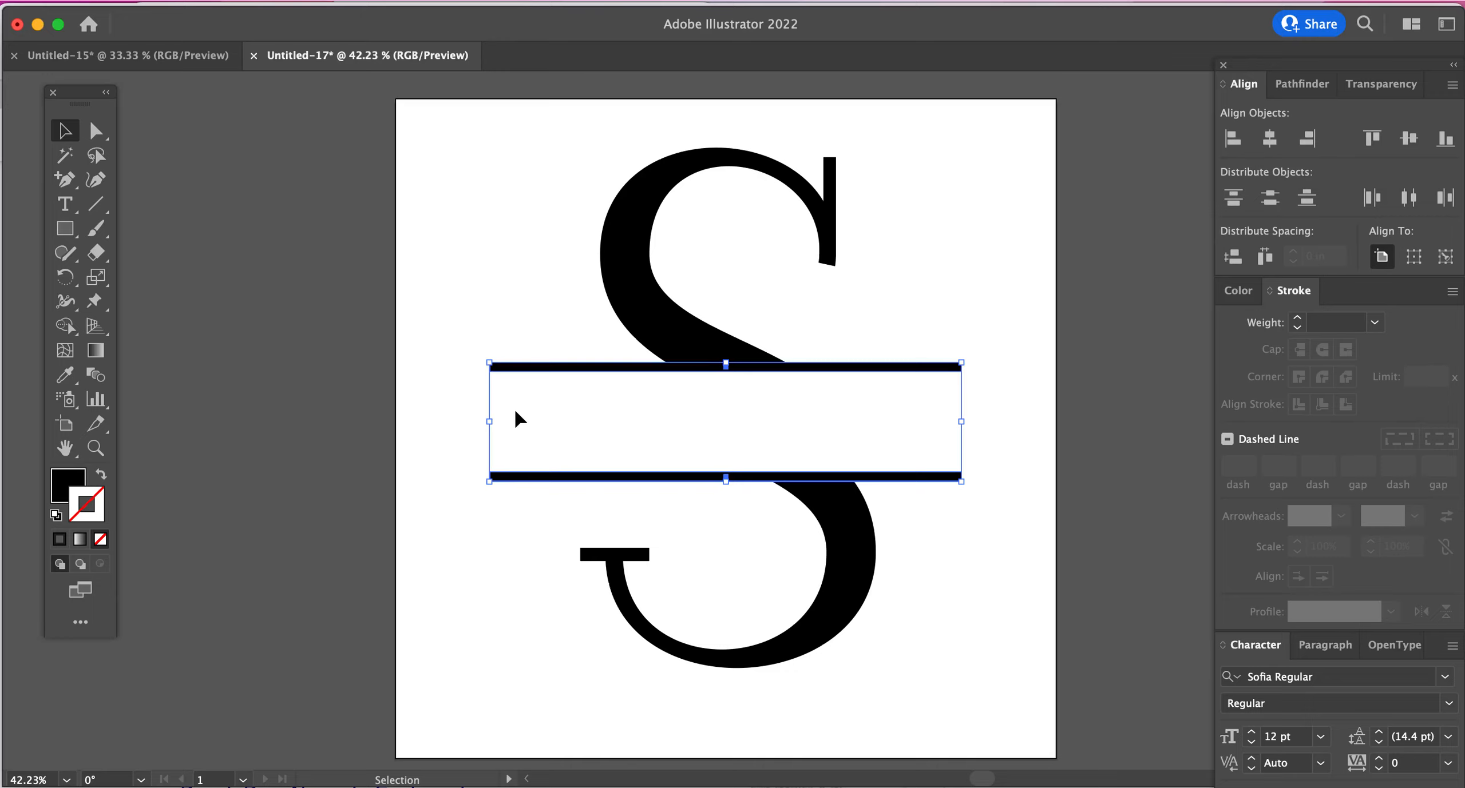
{"action": "left_click", "coordinate": [566, 397]}
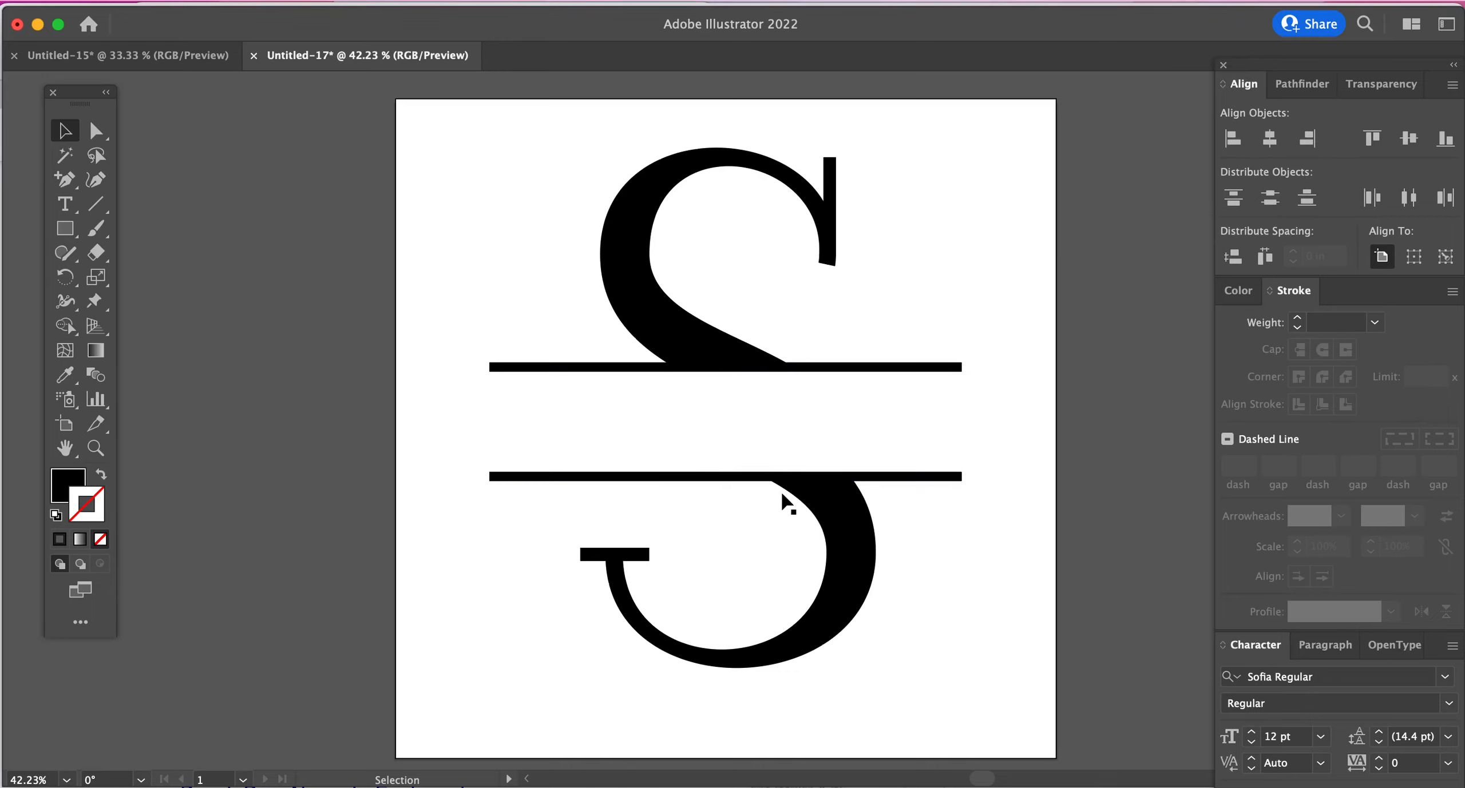
- Unite the upper half of the S and its bar into a single shape
{"action": "left_click", "coordinate": [699, 350]}
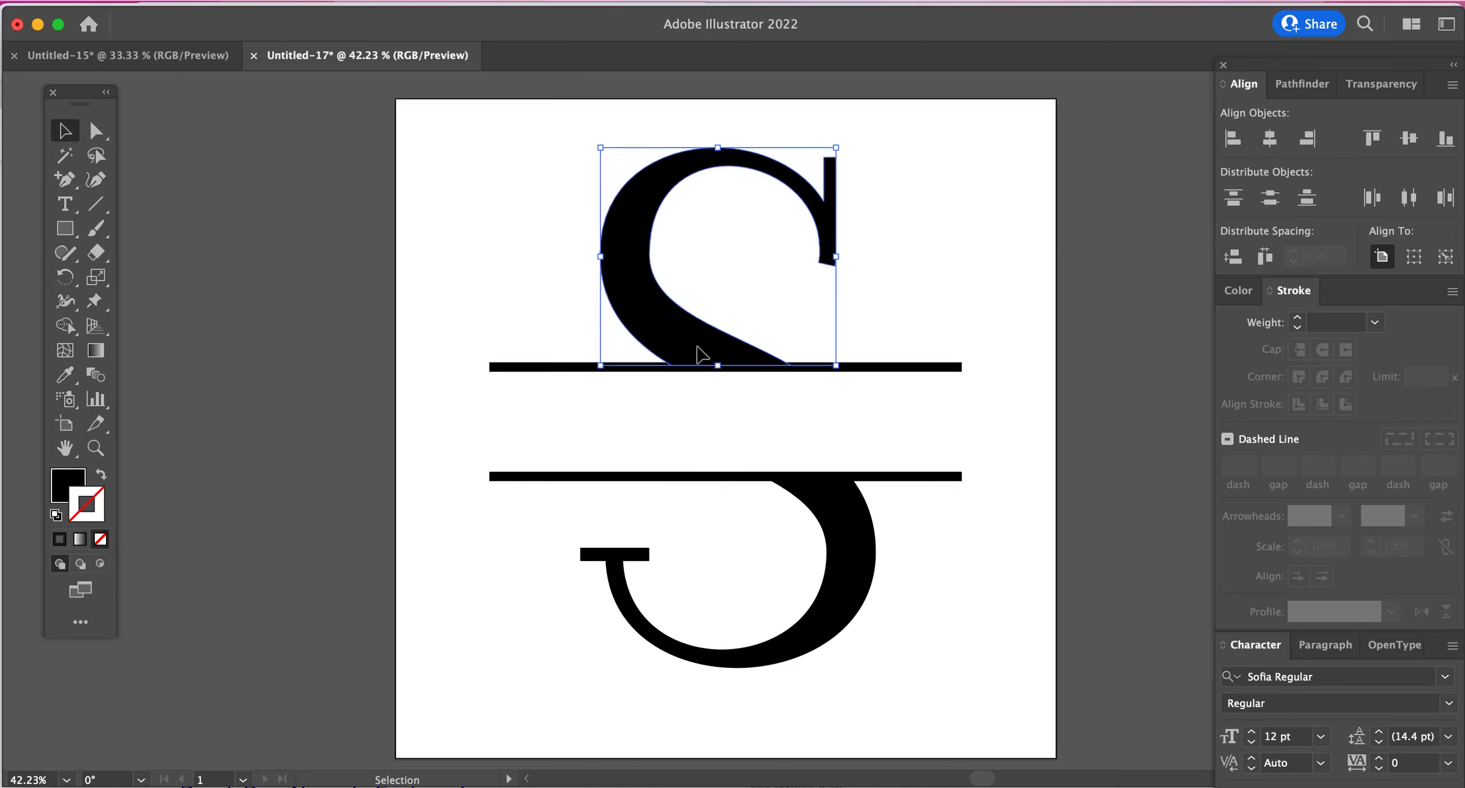
{"action": "left_click", "coordinate": [897, 362], "text": "shift"}
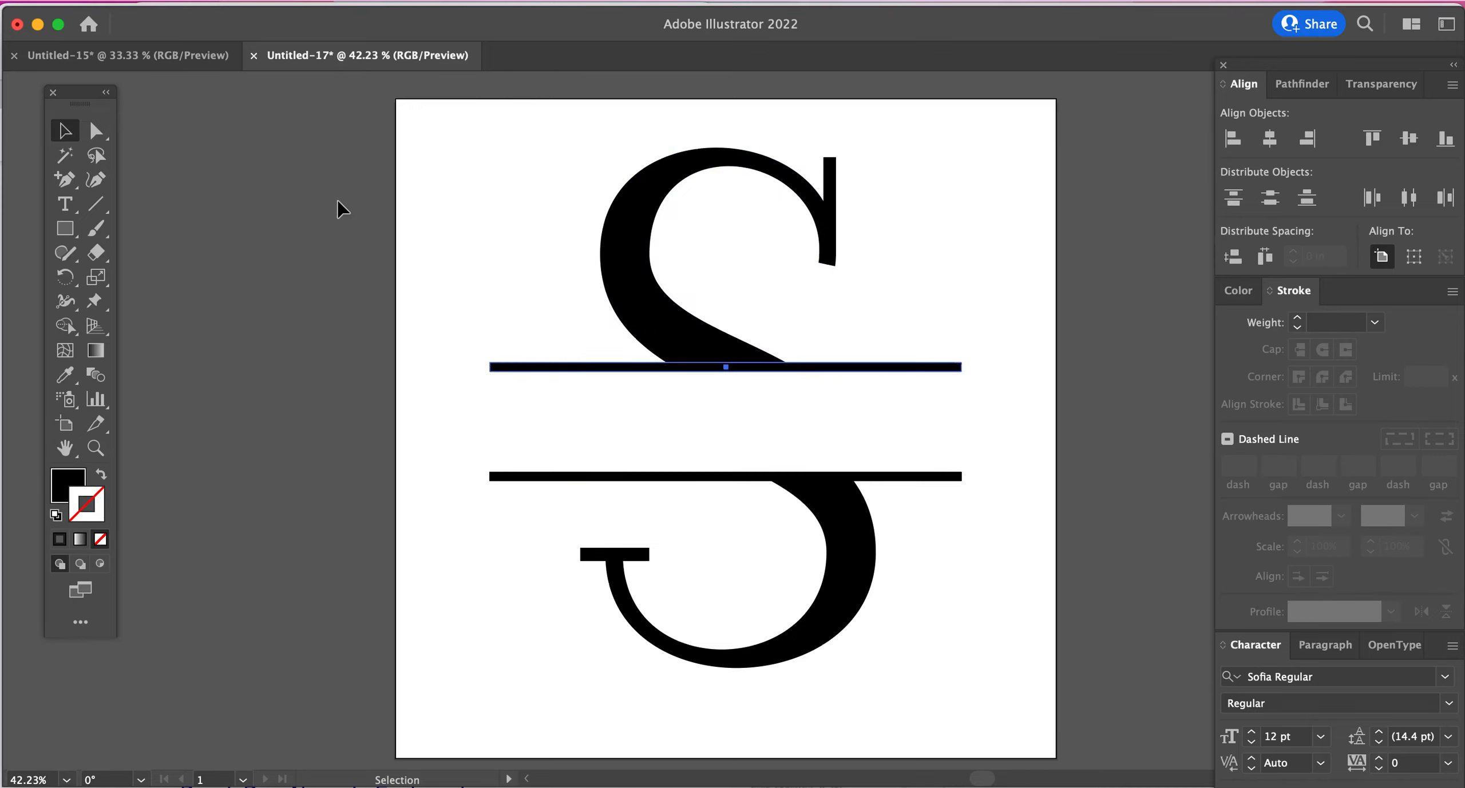
{"action": "left_click_drag", "start_coordinate": [503, 133], "coordinate": [785, 369]}
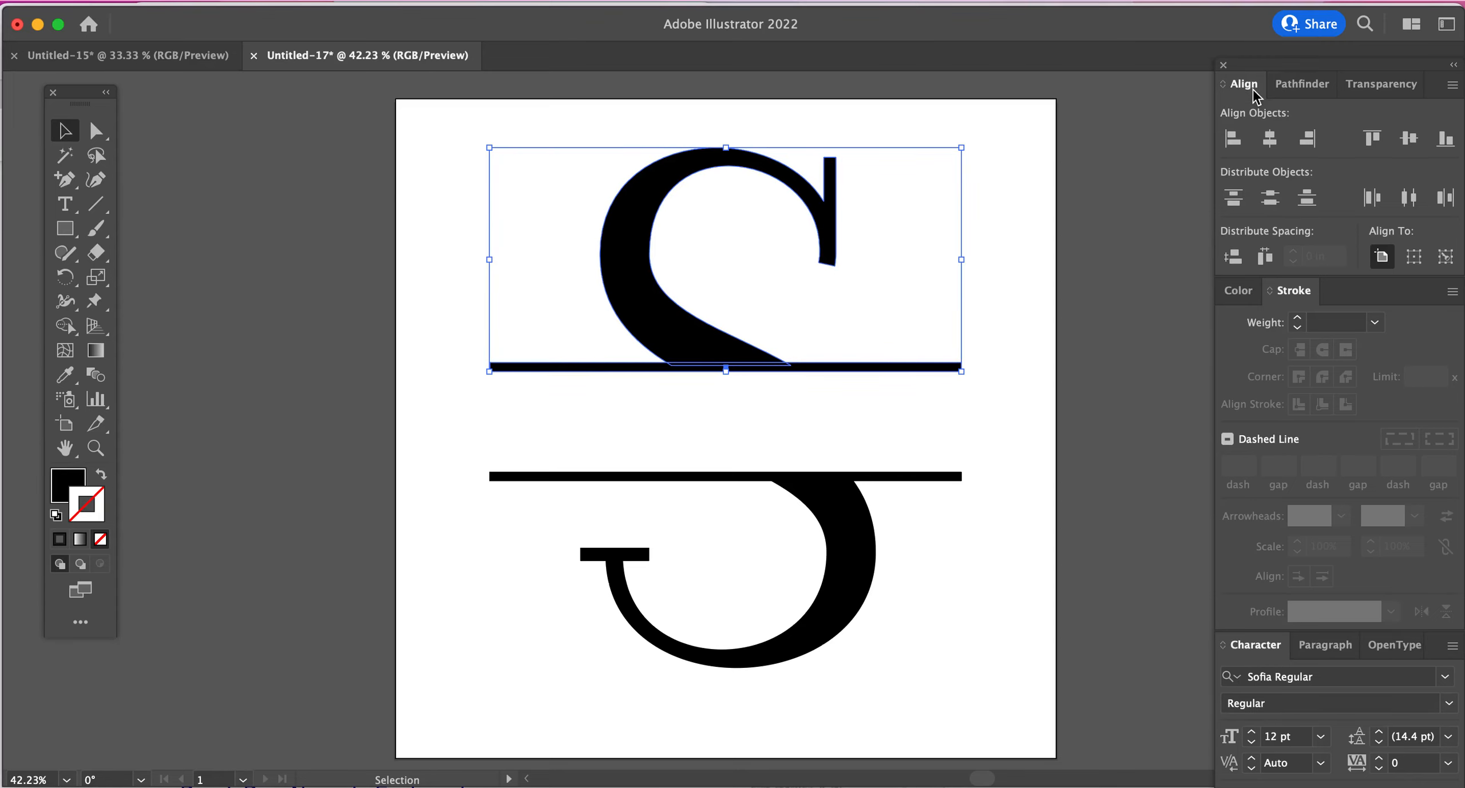
{"action": "left_click", "coordinate": [1294, 85]}
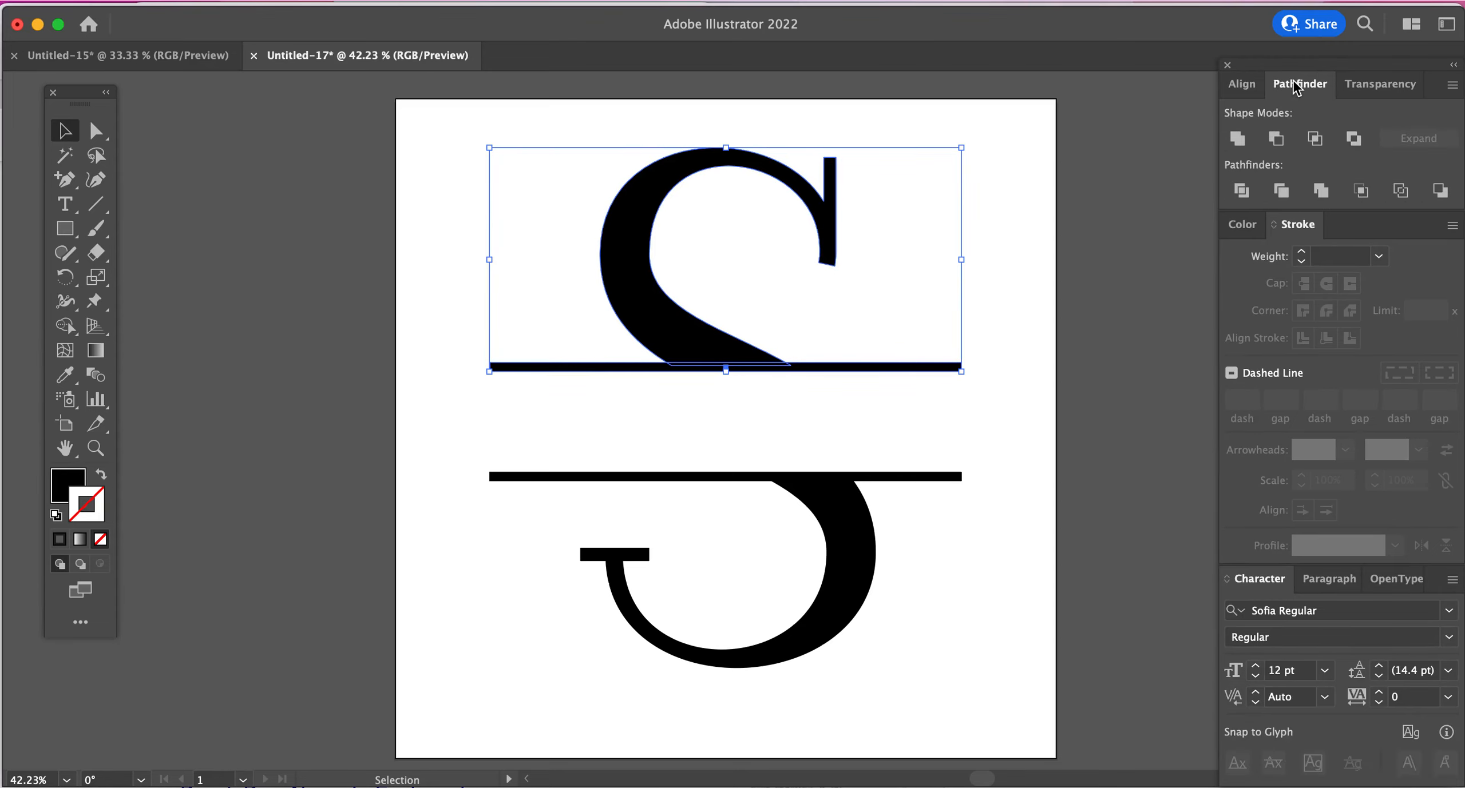
{"action": "left_click", "coordinate": [1236, 143]}
- Unite the lower half of the S and its bar into a single shape
{"action": "left_click_drag", "start_coordinate": [612, 419], "coordinate": [942, 677]}
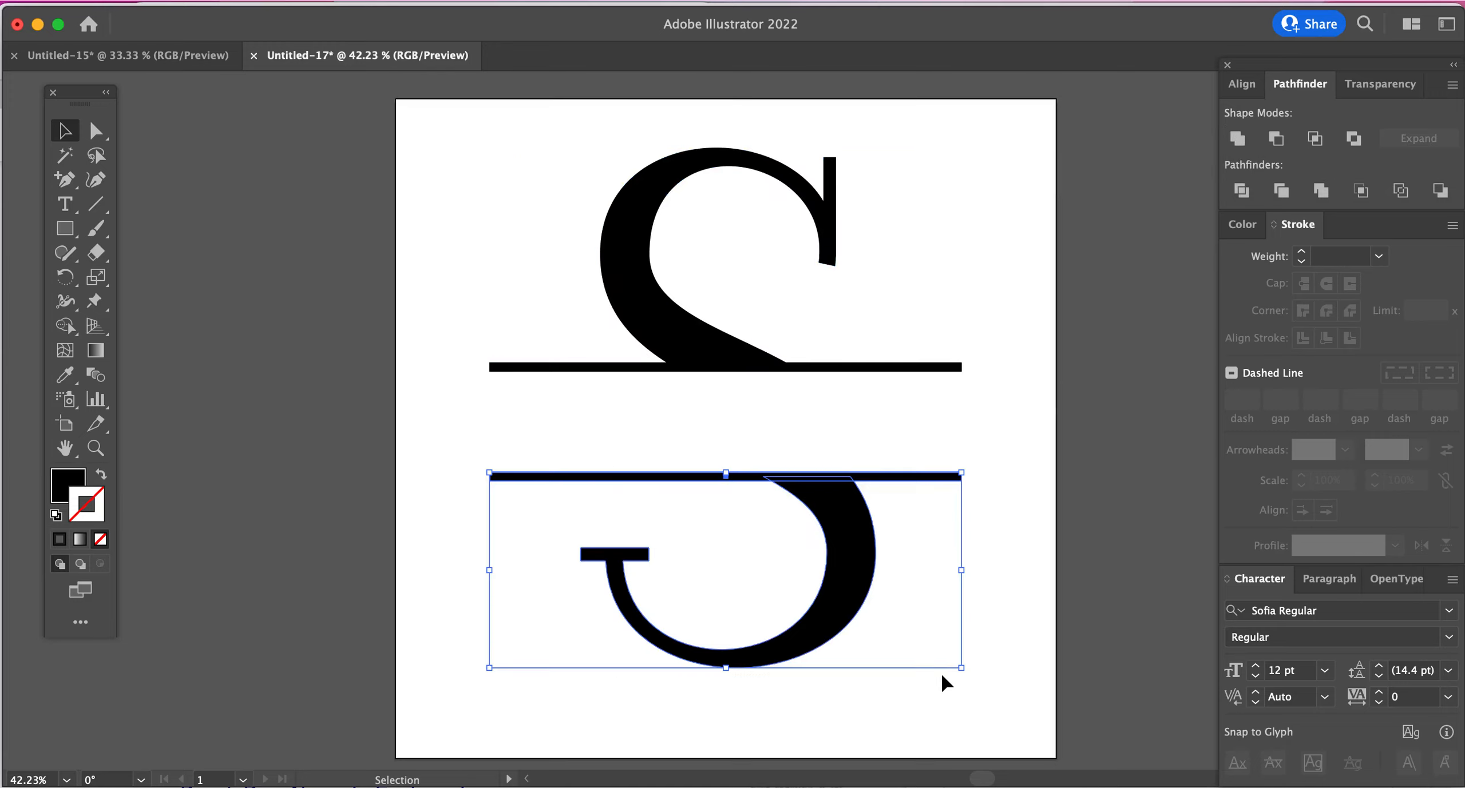
{"action": "left_click", "coordinate": [1237, 139]}
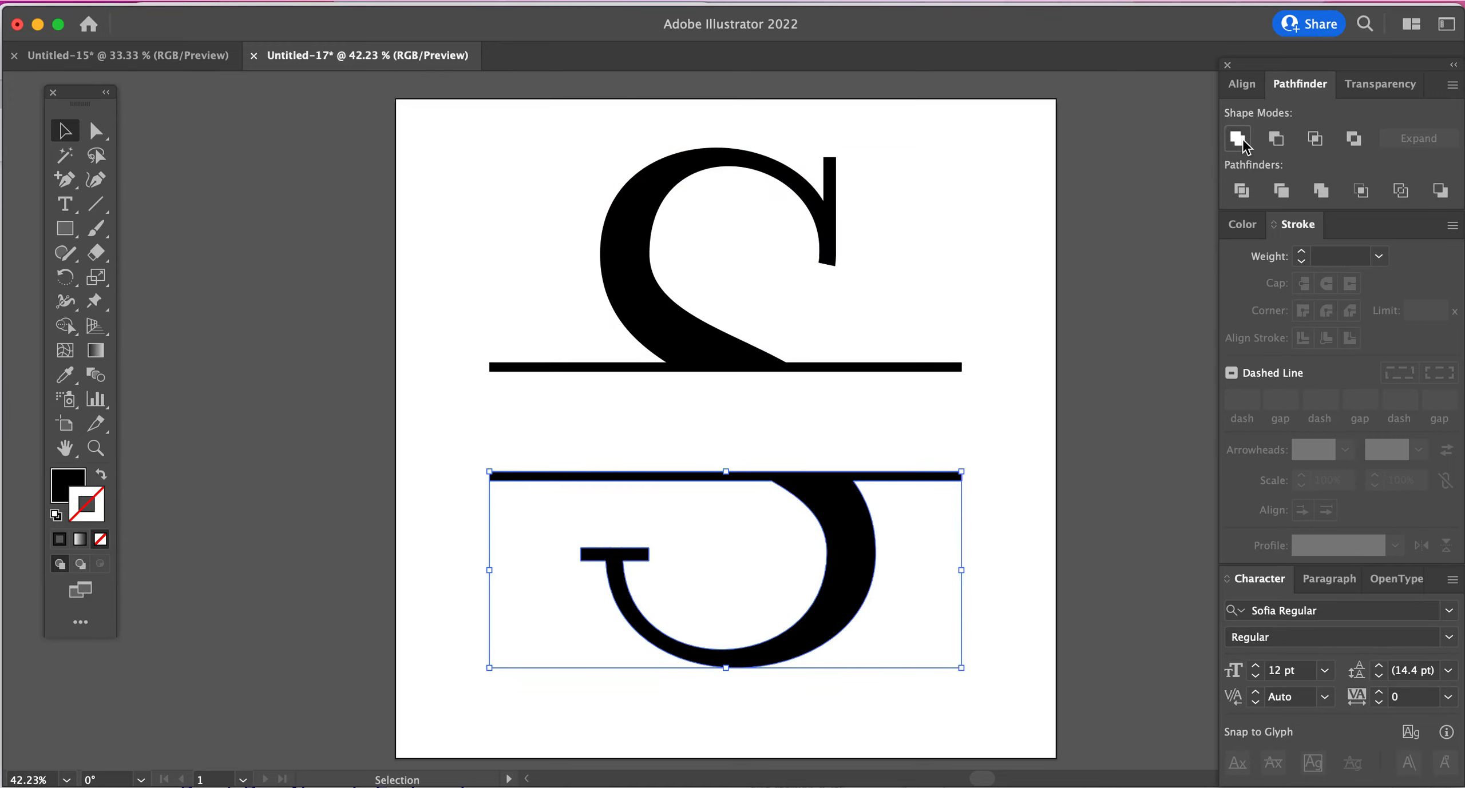
{"action": "left_click", "coordinate": [613, 410]}
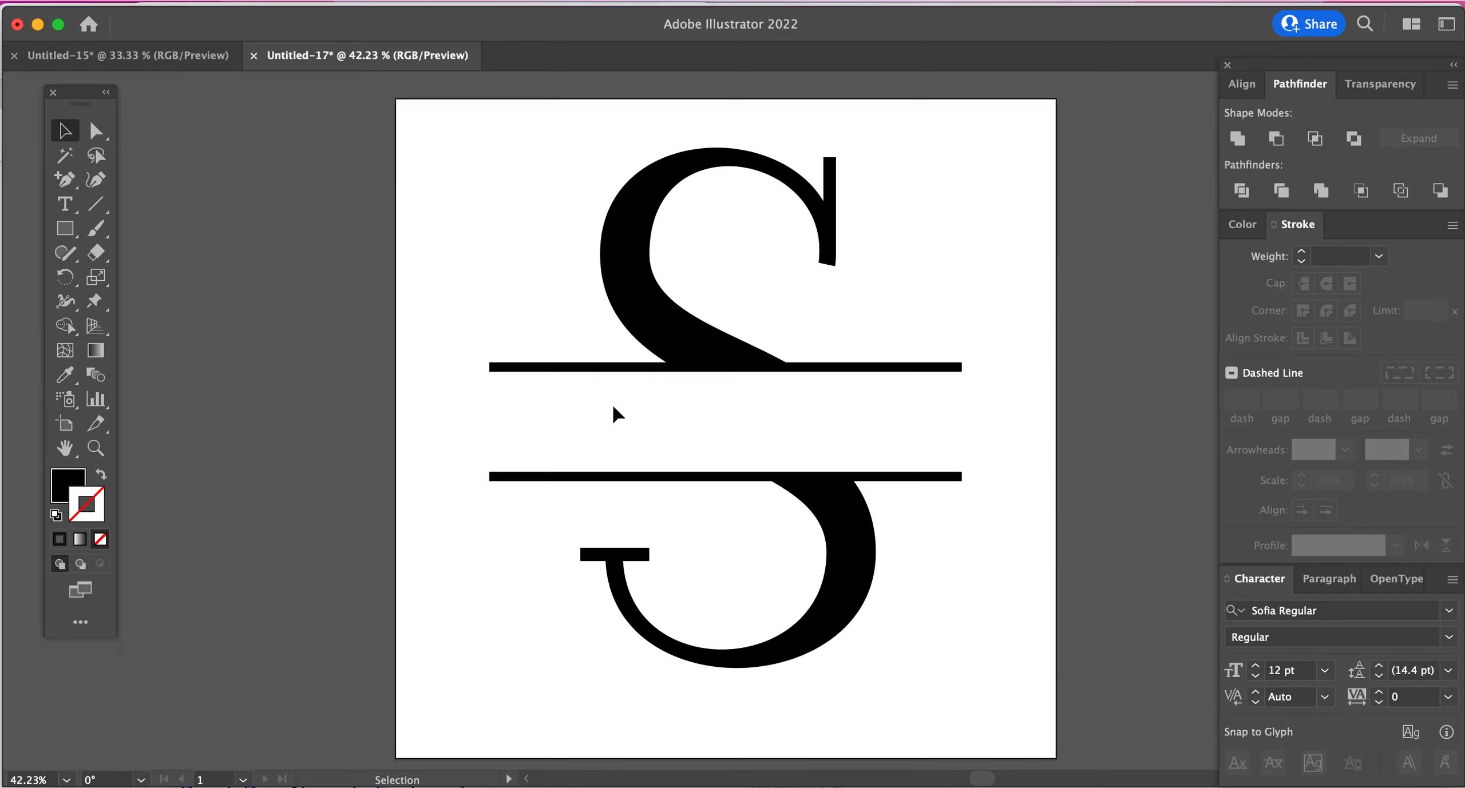
- Add a line of point text with the person's first name in capitals, in the gap between the two bars
{"action": "left_click", "coordinate": [66, 205]}
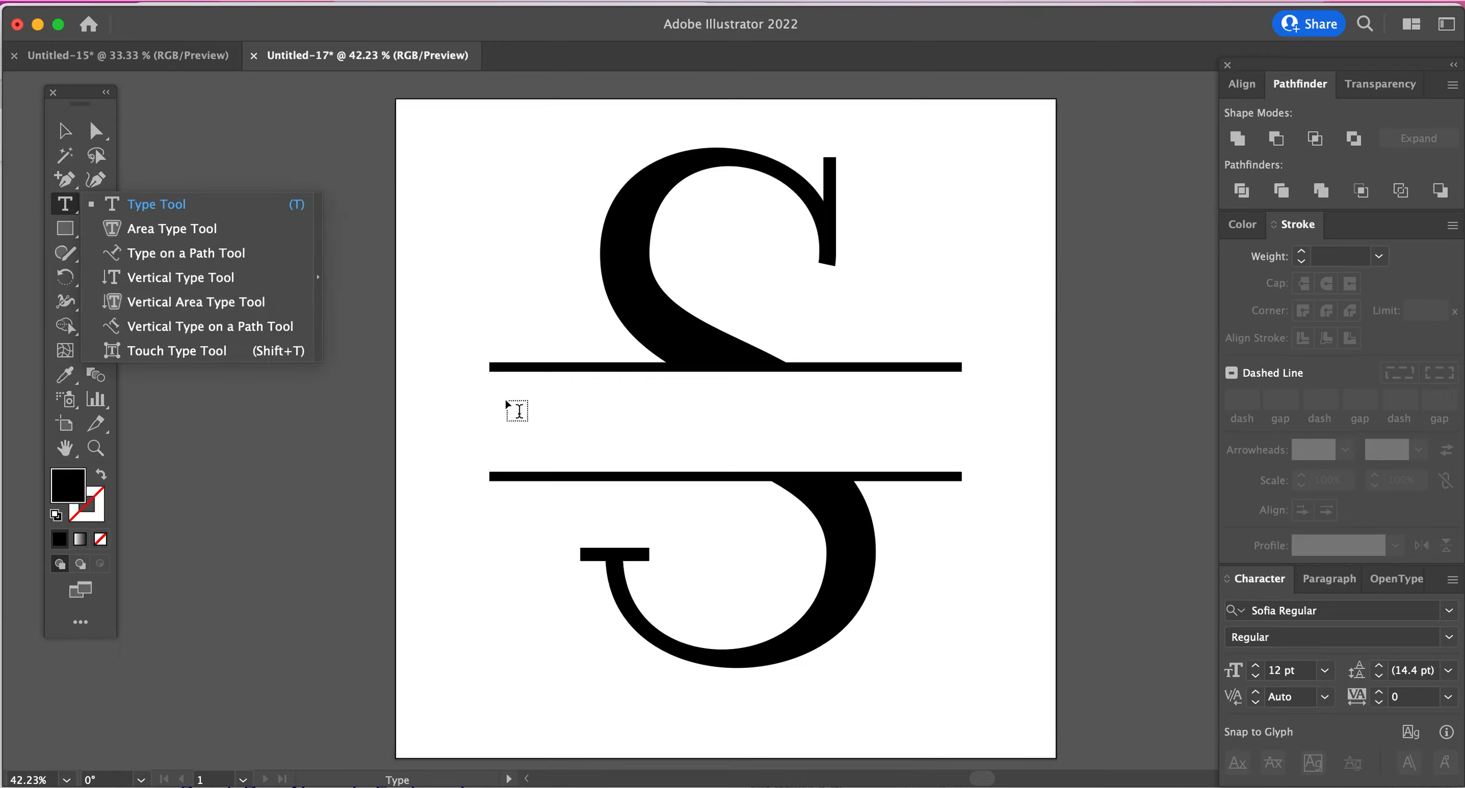
{"action": "left_click", "coordinate": [542, 406]}
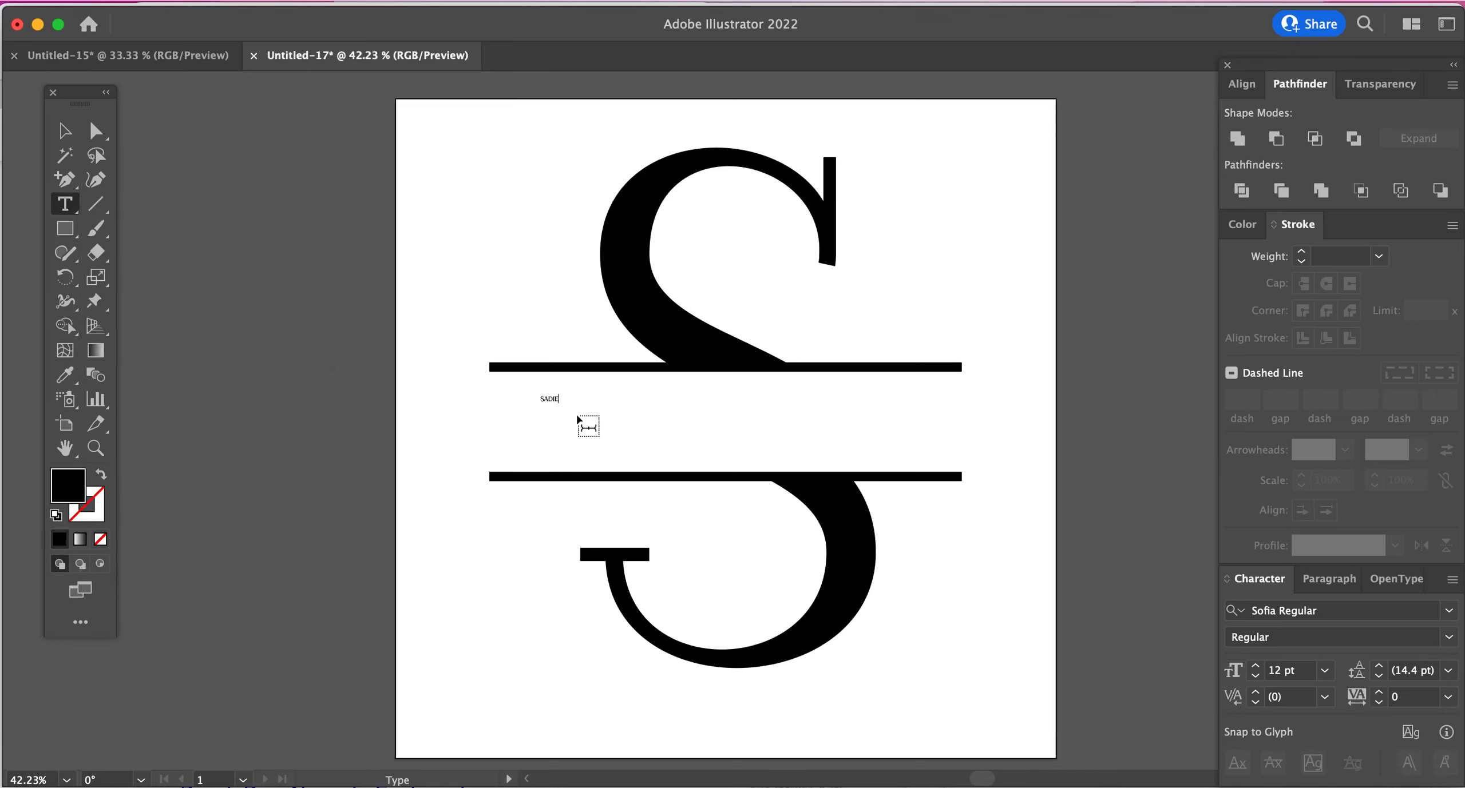
{"action": "type", "text": "SADIE"}
{"action": "left_click", "coordinate": [65, 130]}
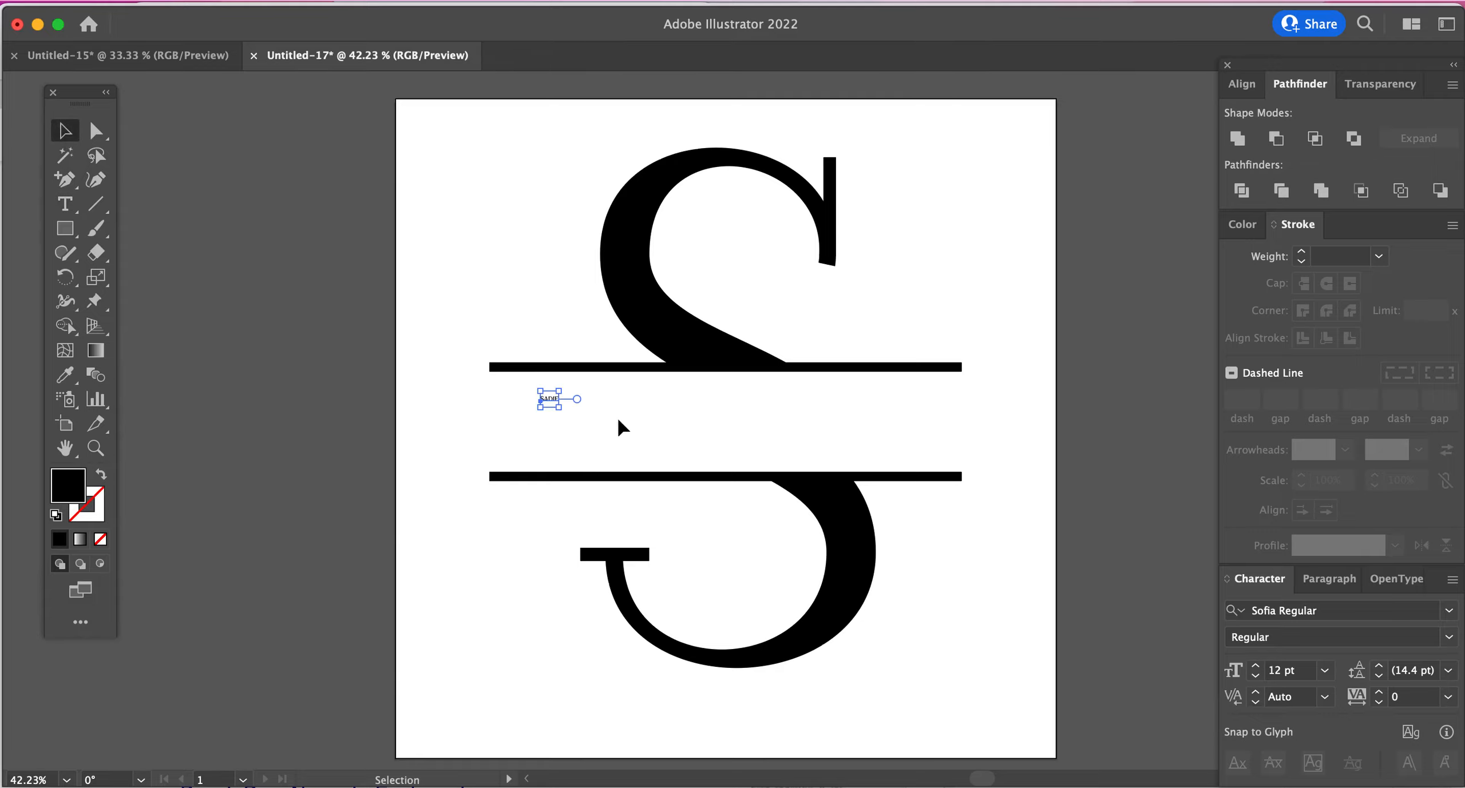
- Enlarge the name text and position it so it fills the gap between the two bars
{"action": "left_click_drag", "start_coordinate": [561, 406], "coordinate": [951, 651]}
{"action": "left_click_drag", "start_coordinate": [857, 523], "coordinate": [865, 469]}
{"action": "left_click_drag", "start_coordinate": [909, 426], "coordinate": [966, 420]}
{"action": "left_click_drag", "start_coordinate": [554, 421], "coordinate": [507, 423]}
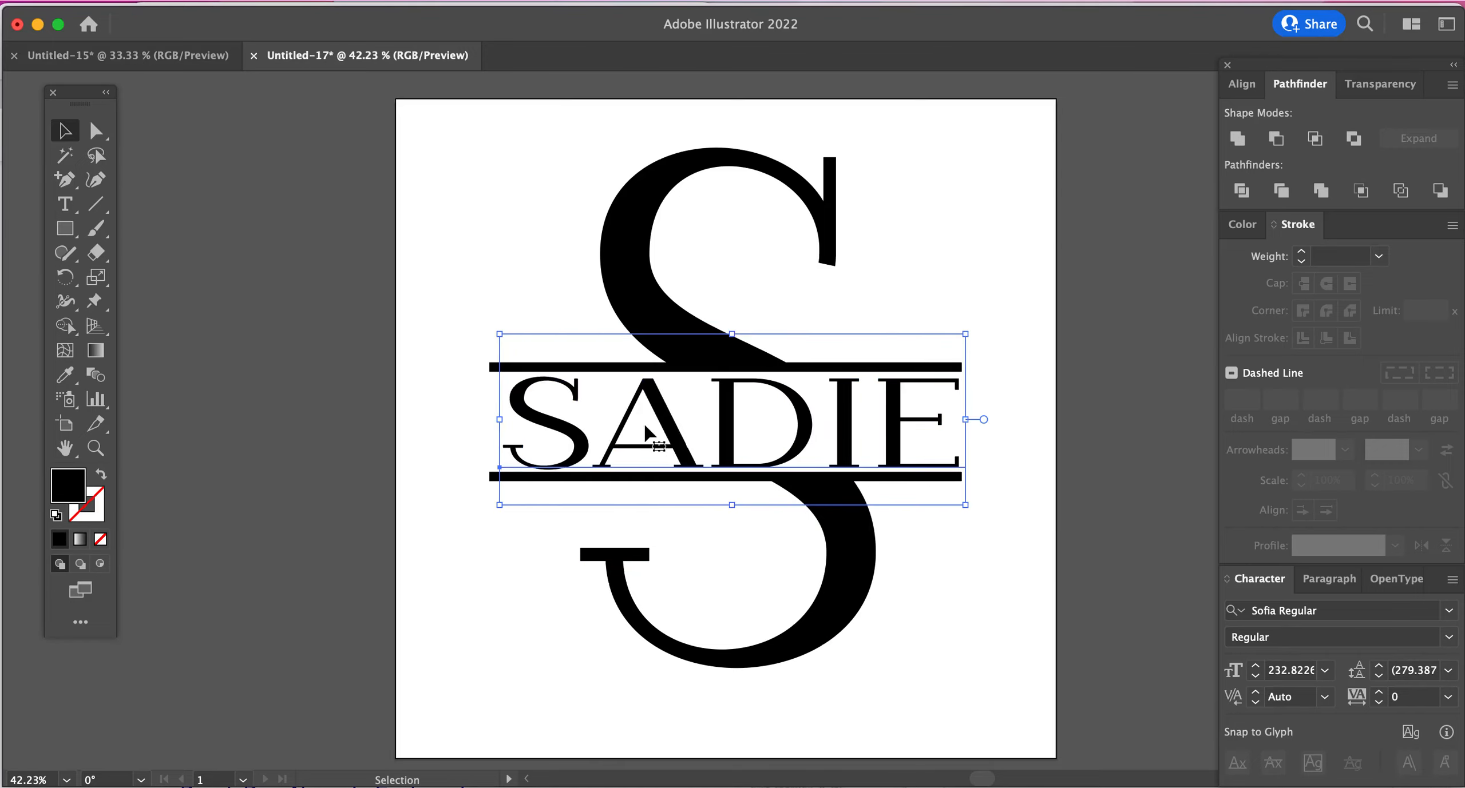
{"action": "left_click_drag", "start_coordinate": [646, 444], "coordinate": [624, 443]}
{"action": "left_click", "coordinate": [452, 559]}
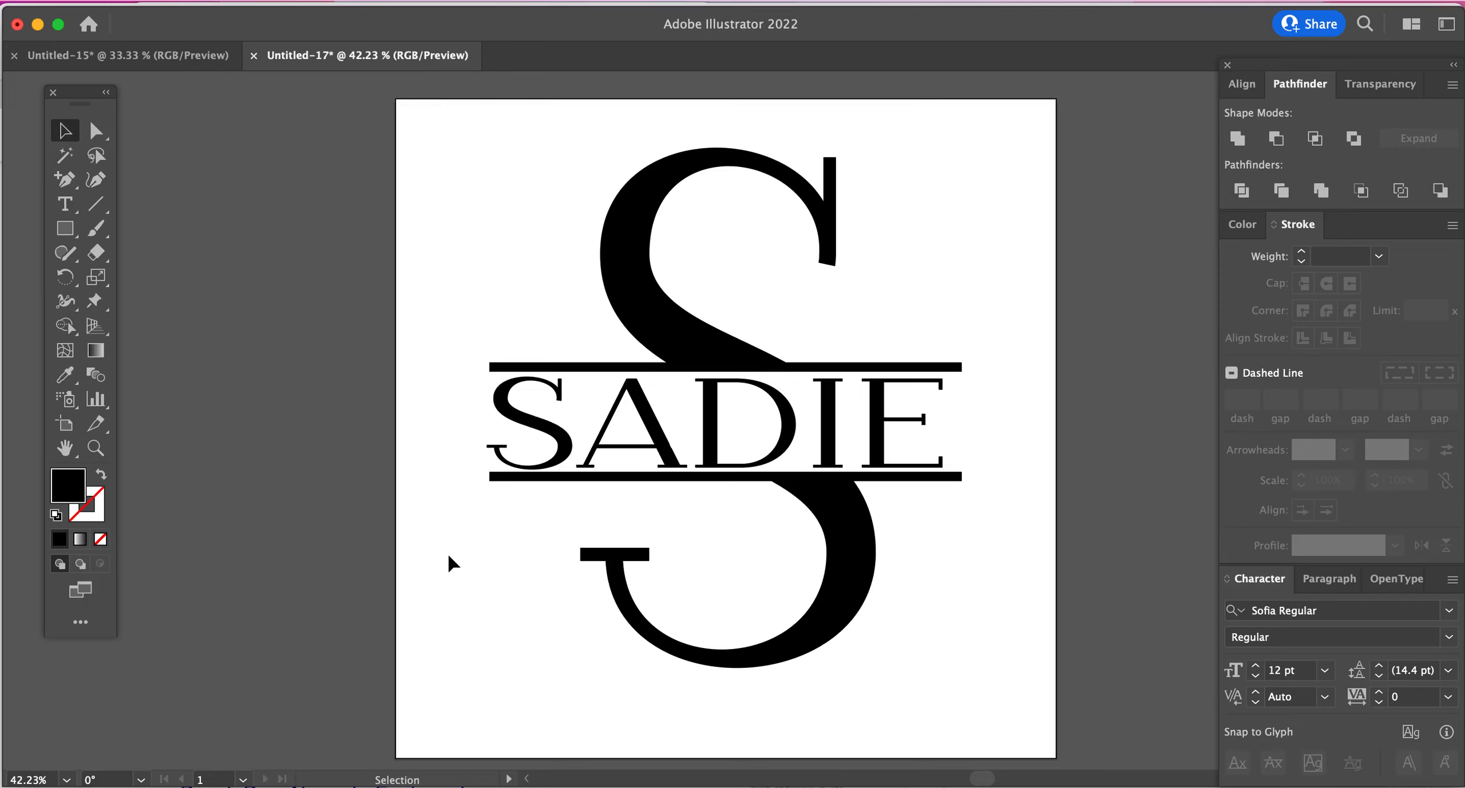
- Fill both halves of the S and their bars with bright magenta pink
{"action": "left_click", "coordinate": [649, 338]}
{"action": "left_click", "coordinate": [832, 550], "text": "shift"}
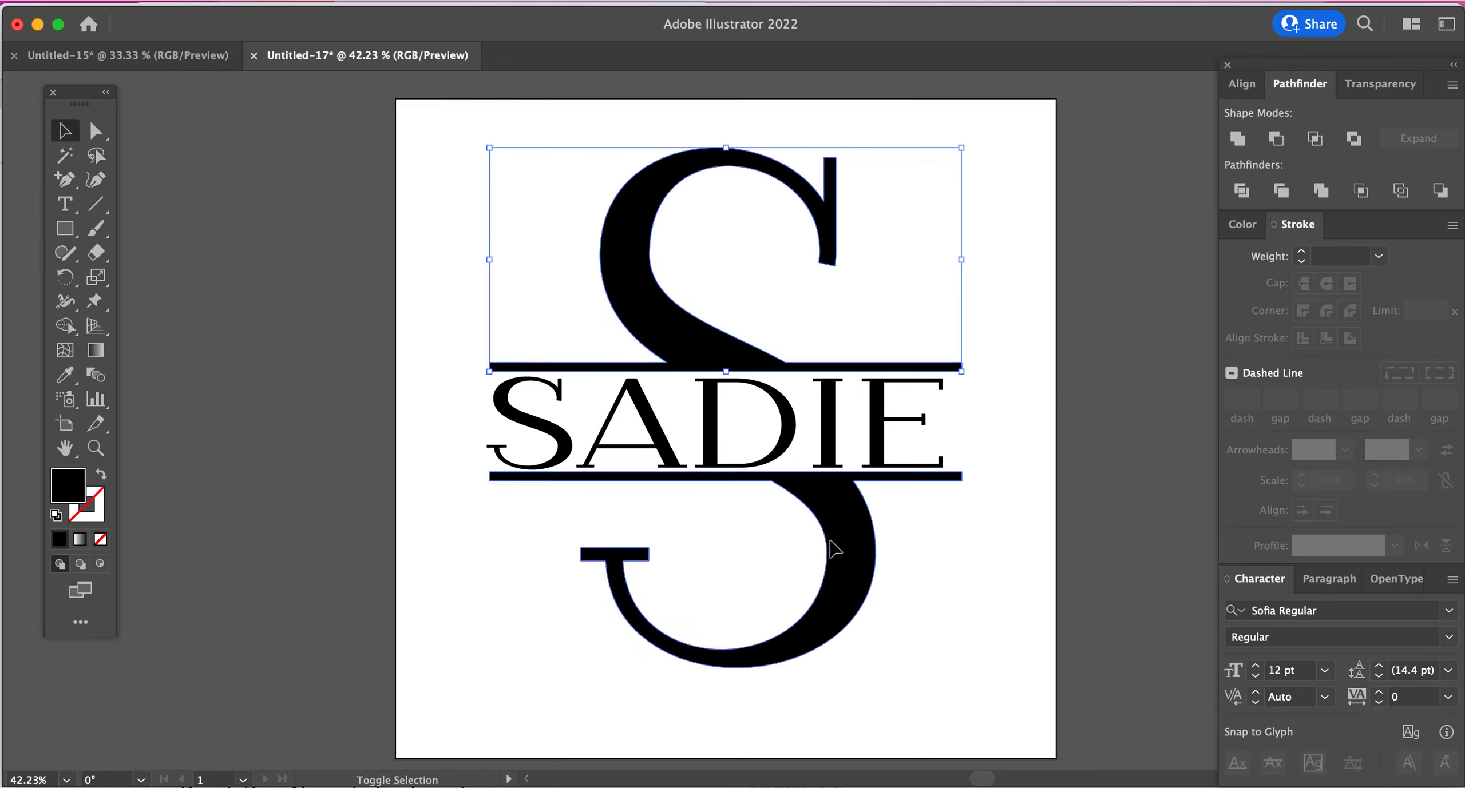
{"action": "double_click", "coordinate": [68, 486]}
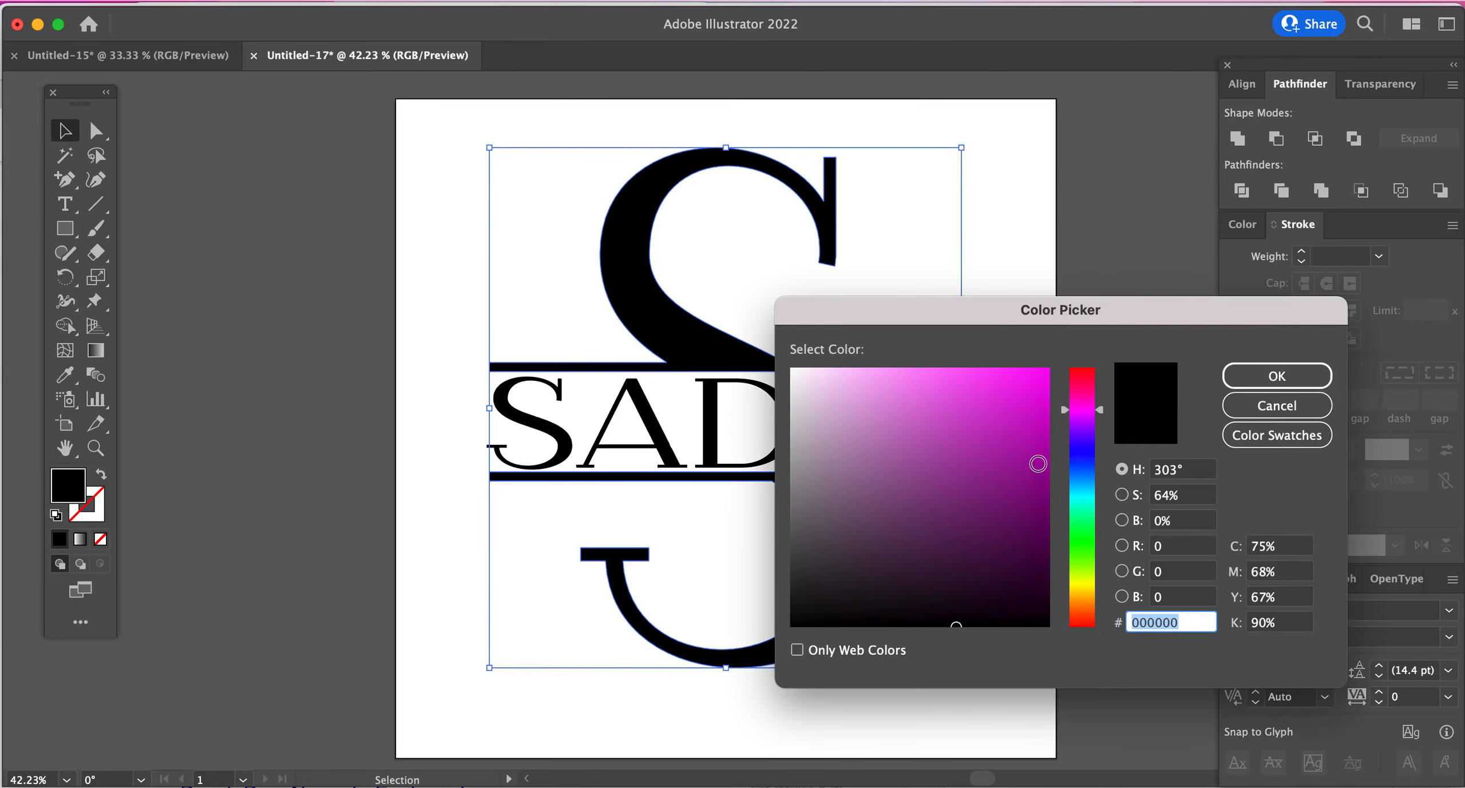
{"action": "left_click_drag", "start_coordinate": [1037, 464], "coordinate": [994, 369]}
{"action": "left_click", "coordinate": [1277, 376]}
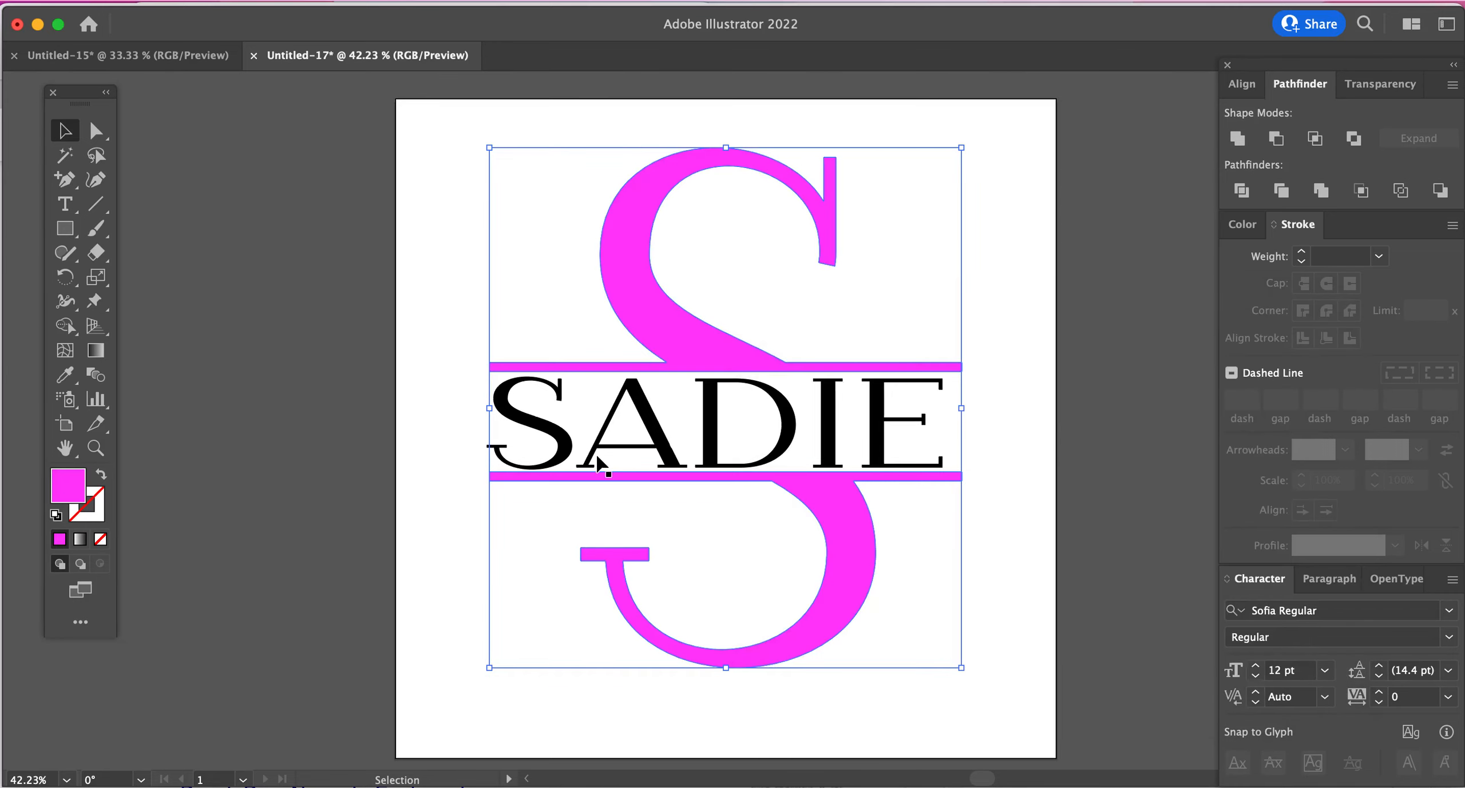
- Sample the S's pink onto the name text, and lighten the text's fill to FF9FFF
{"action": "left_click", "coordinate": [601, 459]}
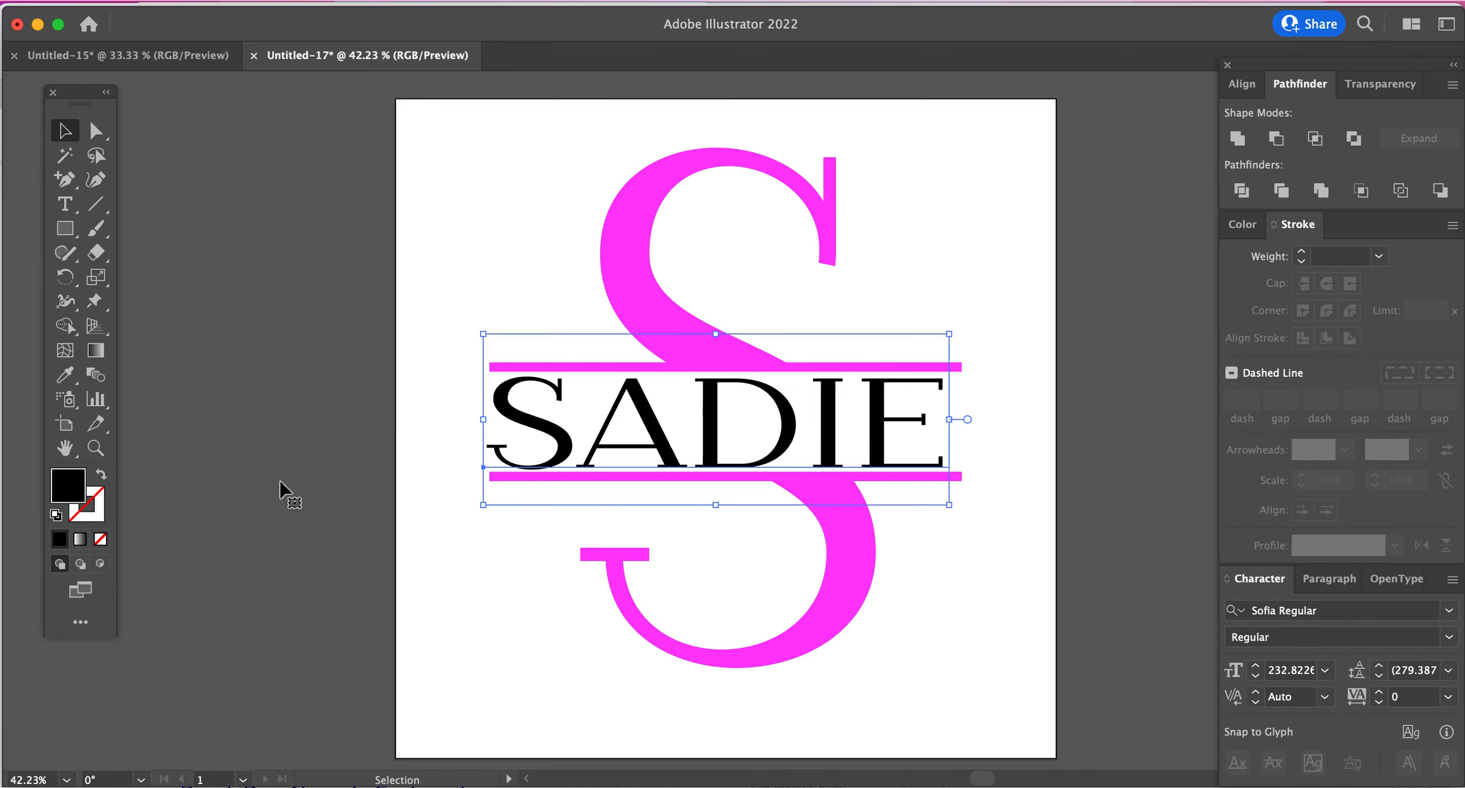
{"action": "left_click", "coordinate": [68, 376]}
{"action": "left_click", "coordinate": [627, 252]}
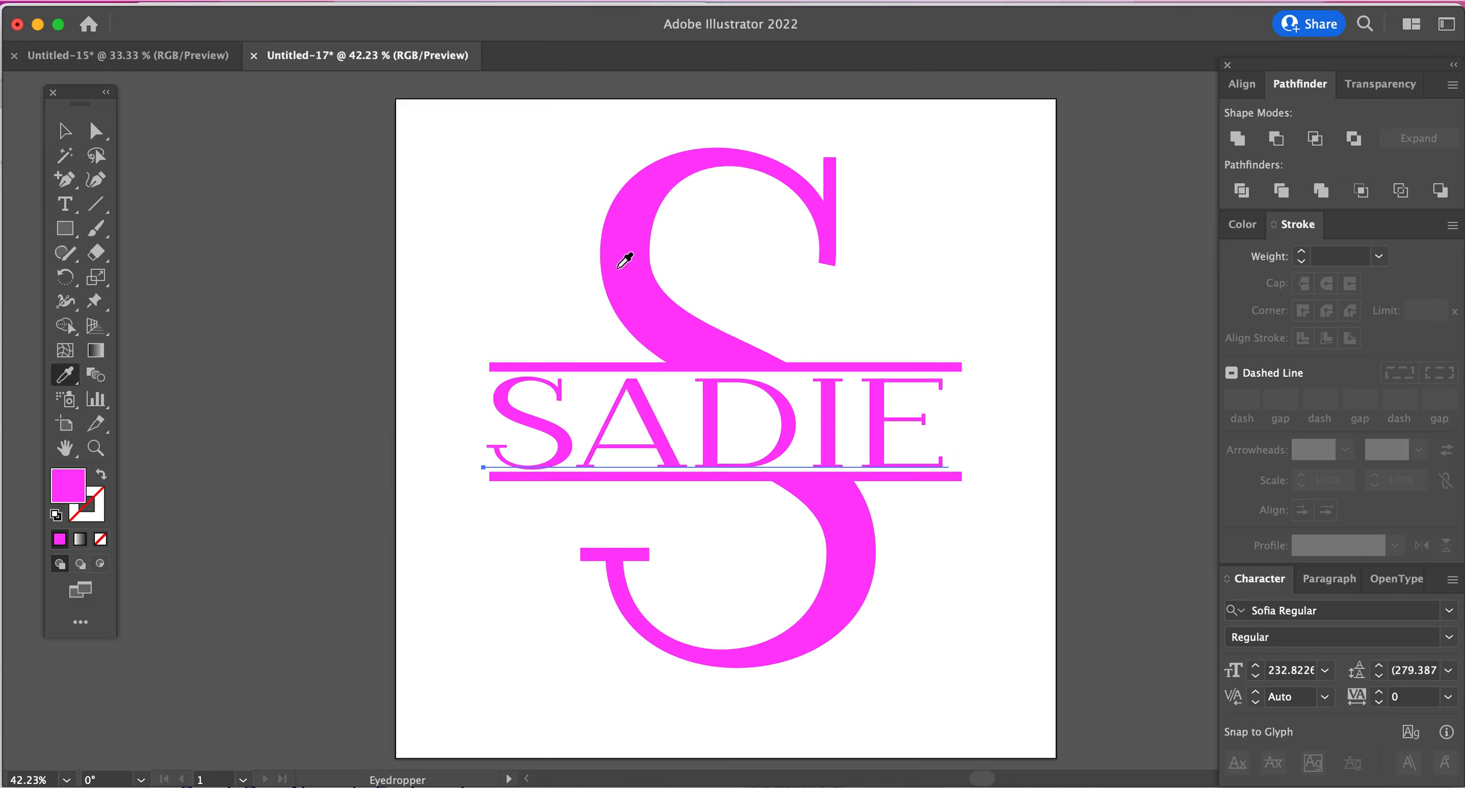
{"action": "double_click", "coordinate": [68, 491]}
{"action": "left_click_drag", "start_coordinate": [852, 418], "coordinate": [887, 368]}
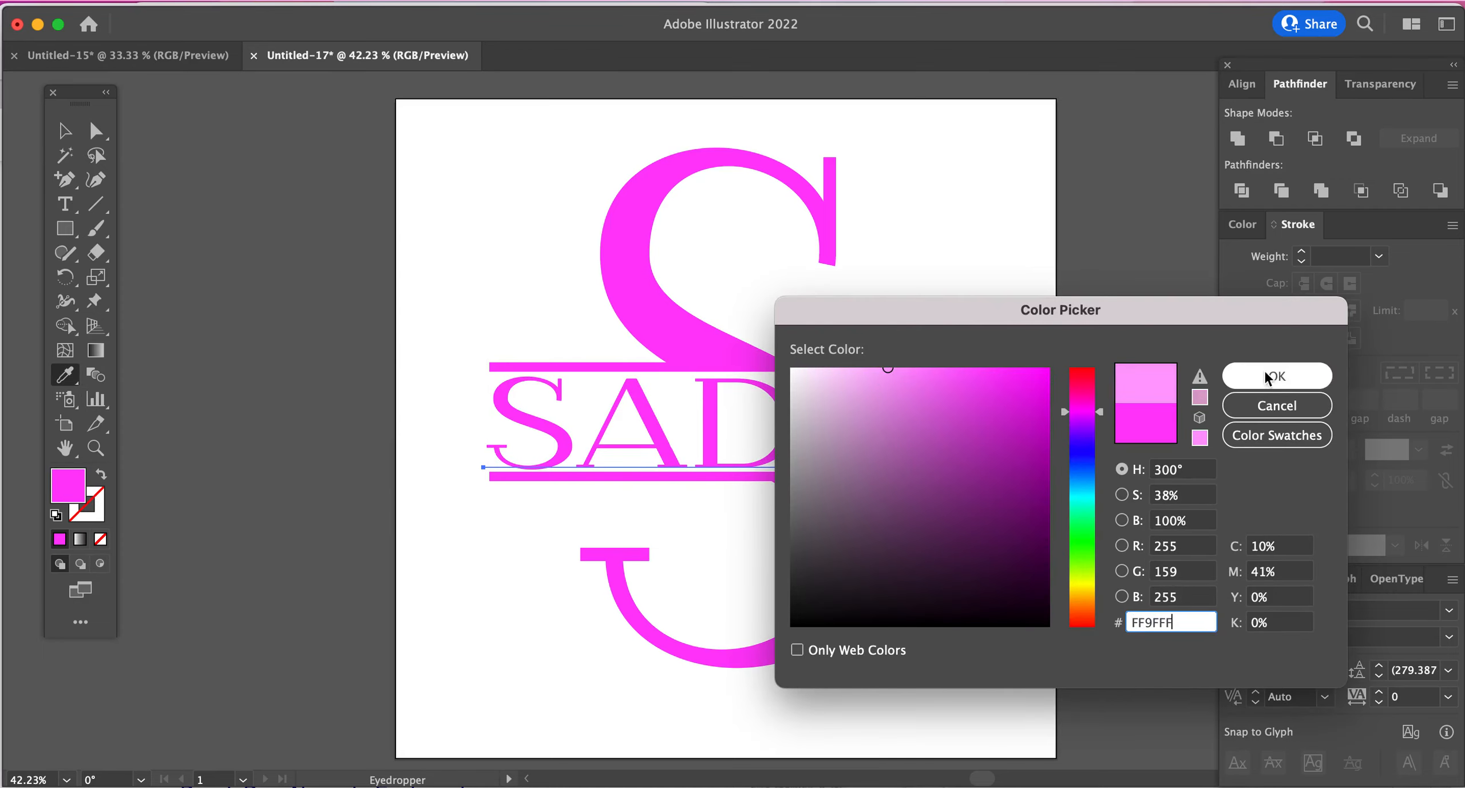
{"action": "left_click", "coordinate": [1266, 378]}
{"action": "left_click", "coordinate": [66, 132]}
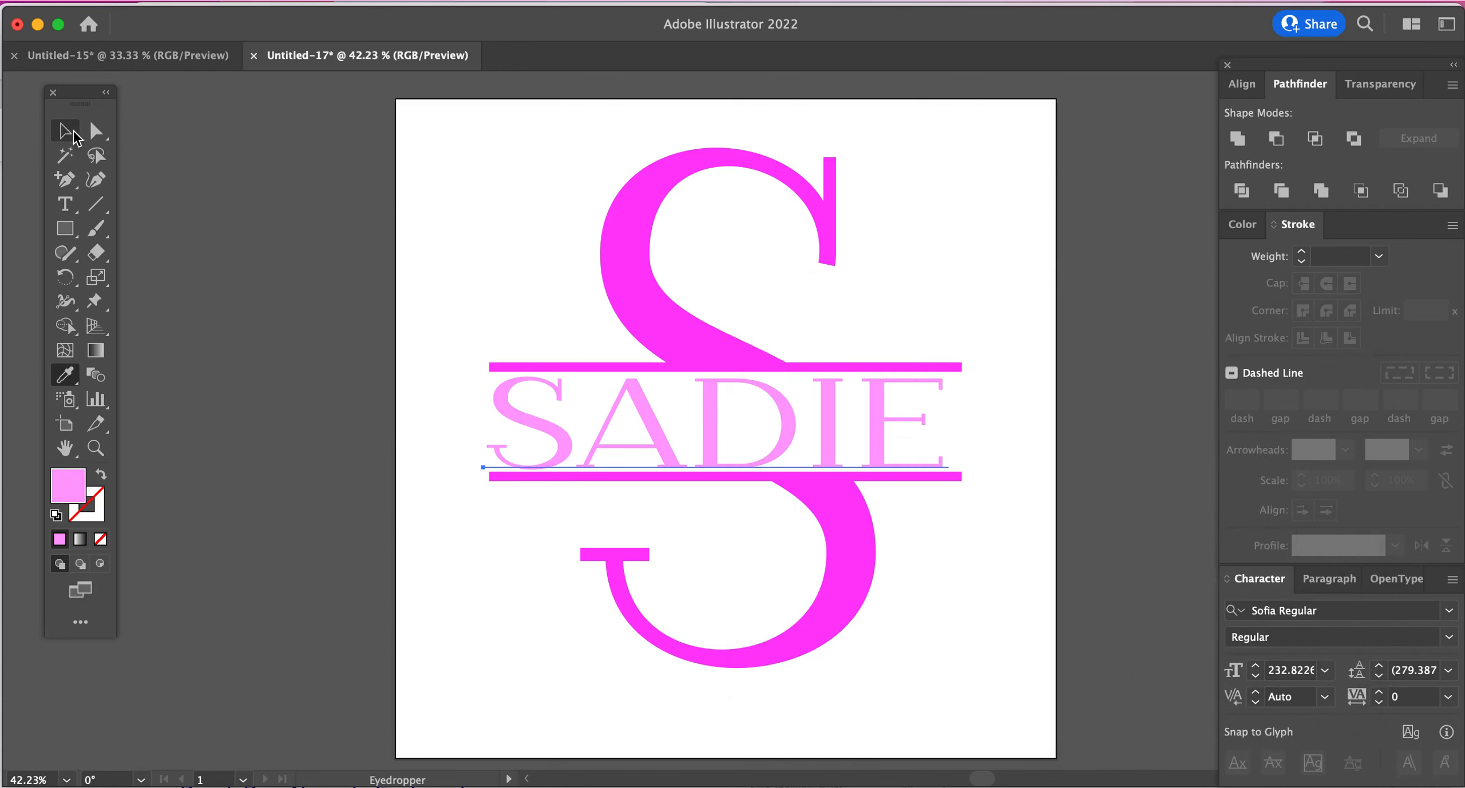
{"action": "left_click", "coordinate": [388, 211]}
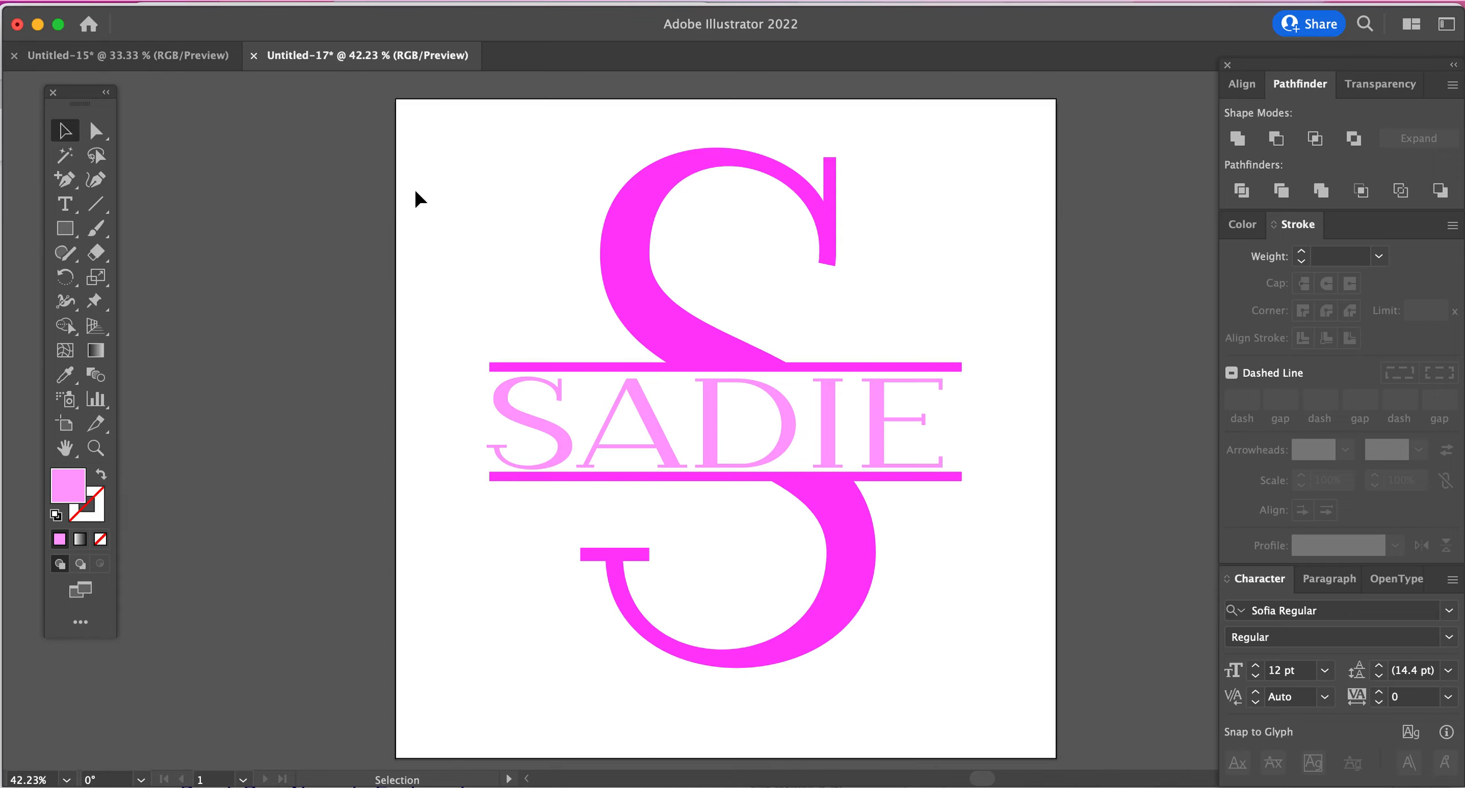
- Delete the whole S monogram with its name from the artboard
{"action": "left_click_drag", "start_coordinate": [415, 106], "coordinate": [1004, 675]}
{"action": "key", "text": "Delete"}
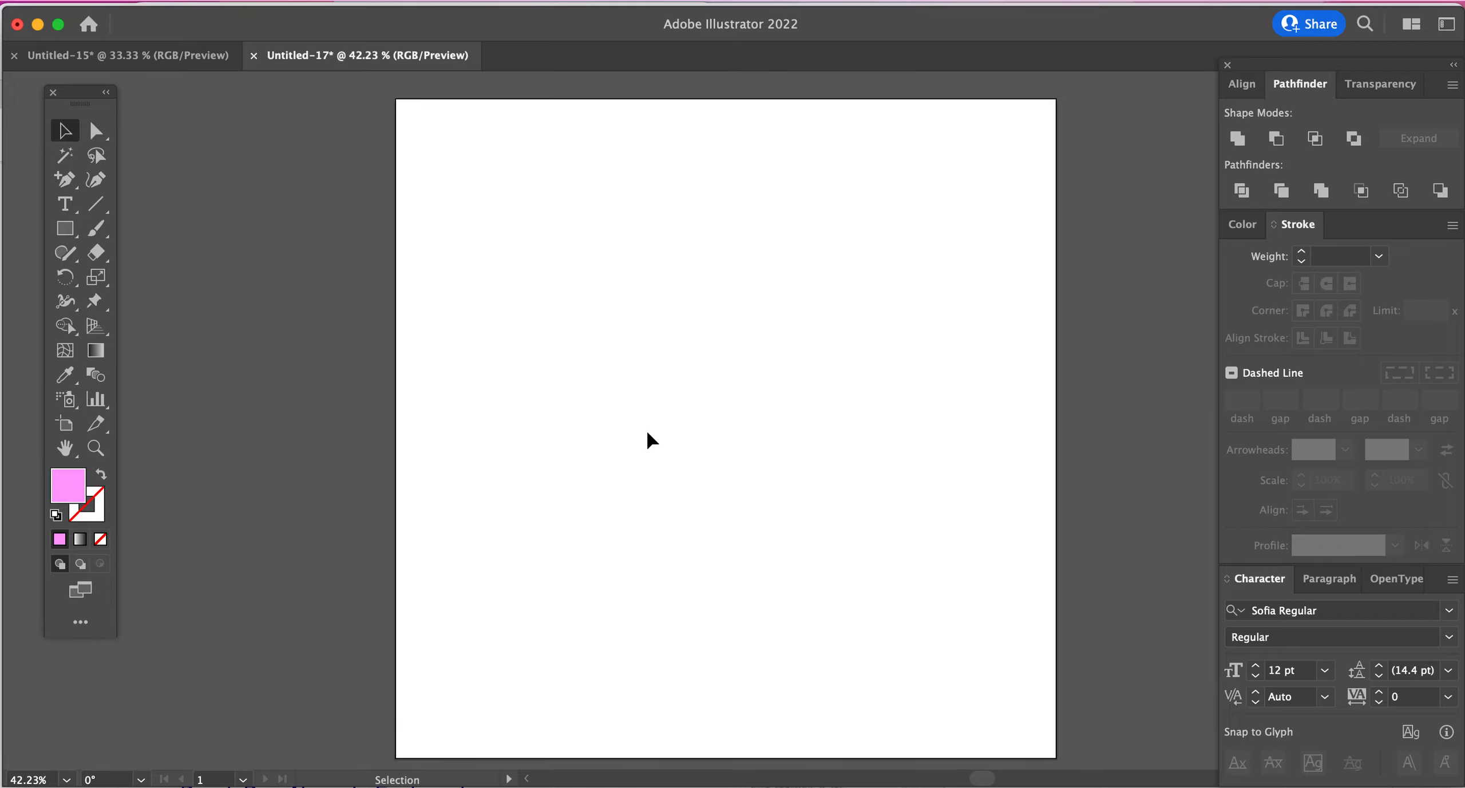
- Add the text WILDCATS and enlarge it to span most of the artboard's width, near the middle
{"action": "left_click", "coordinate": [62, 205]}
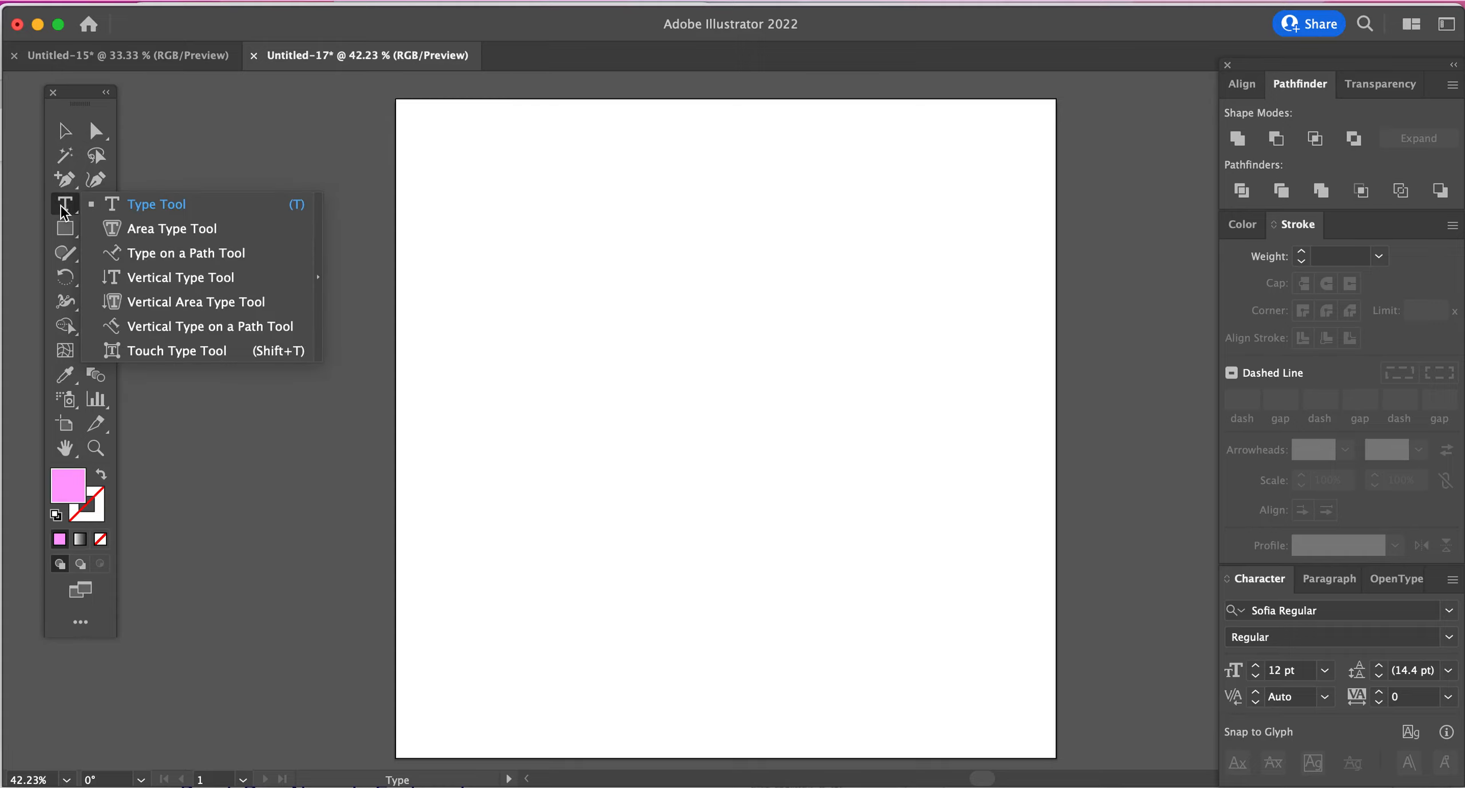
{"action": "left_click", "coordinate": [558, 233]}
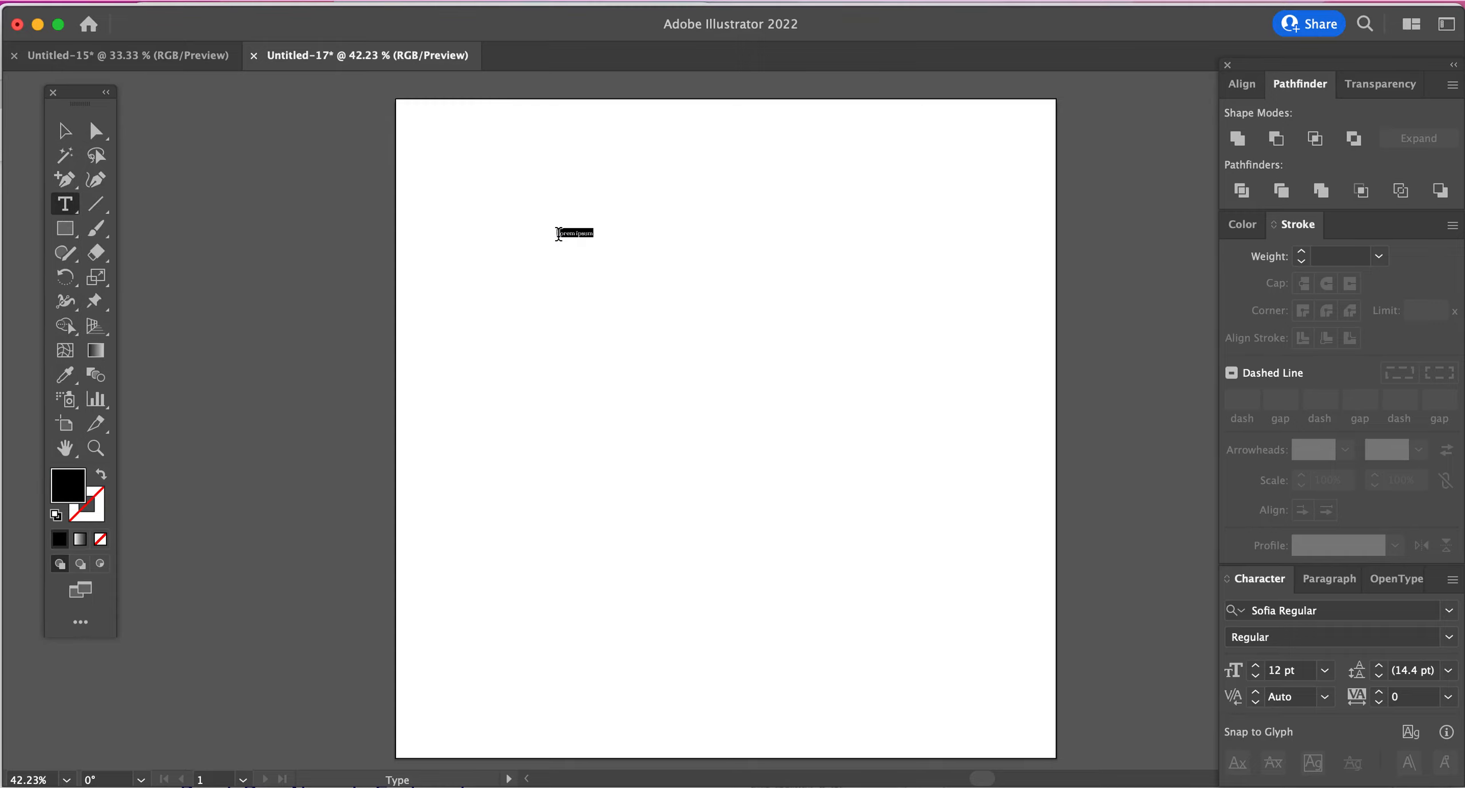
{"action": "type", "text": "WILDCATS"}
{"action": "left_click", "coordinate": [53, 137]}
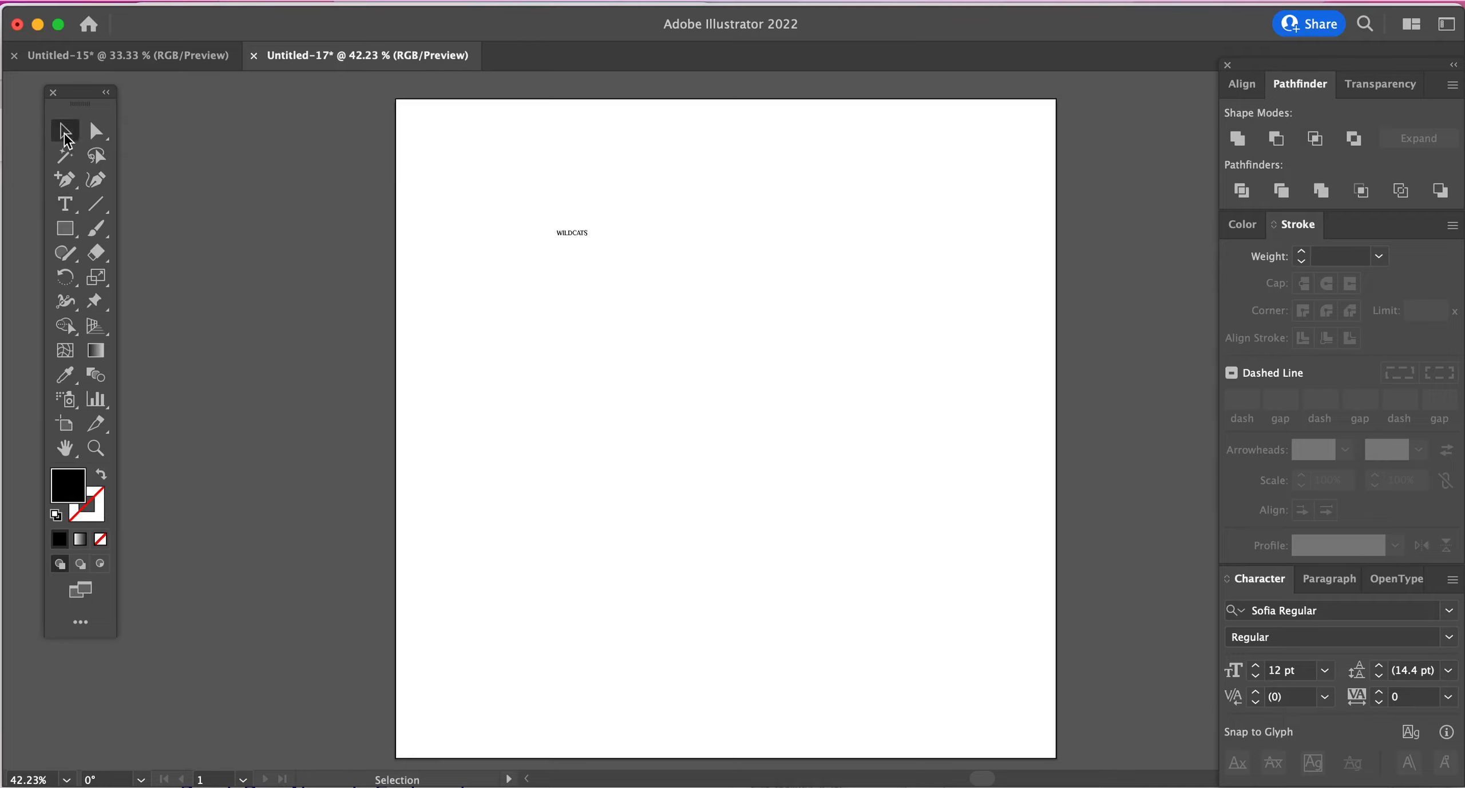
{"action": "left_click_drag", "start_coordinate": [592, 243], "coordinate": [1104, 554]}
{"action": "left_click_drag", "start_coordinate": [1009, 330], "coordinate": [919, 406]}
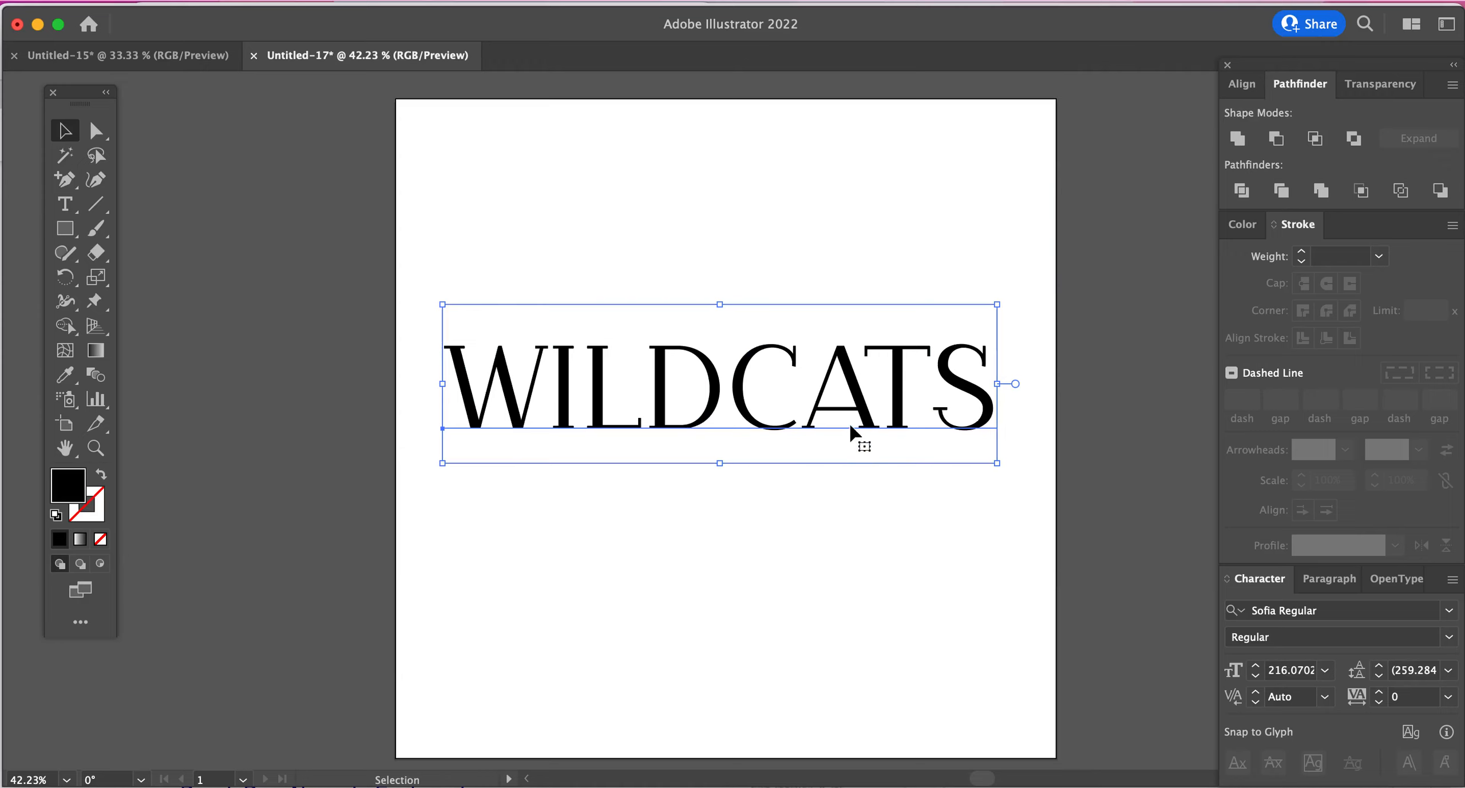
- Change the font of the WILDCATS text to Sports World
{"action": "left_click", "coordinate": [1448, 610]}
{"action": "scroll", "coordinate": [1268, 746], "scroll_direction": "down", "scroll_amount": 2}
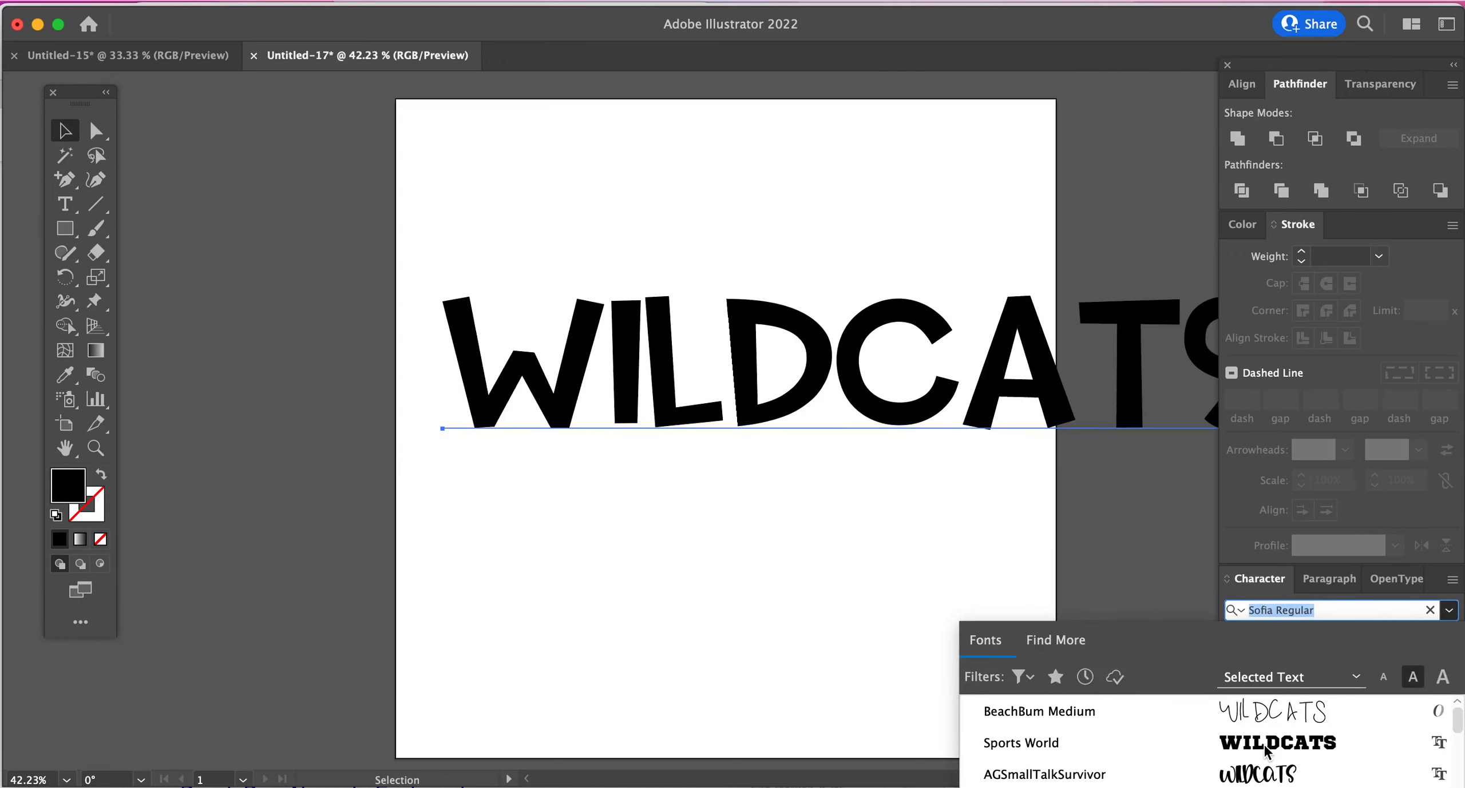
{"action": "left_click", "coordinate": [1080, 741]}
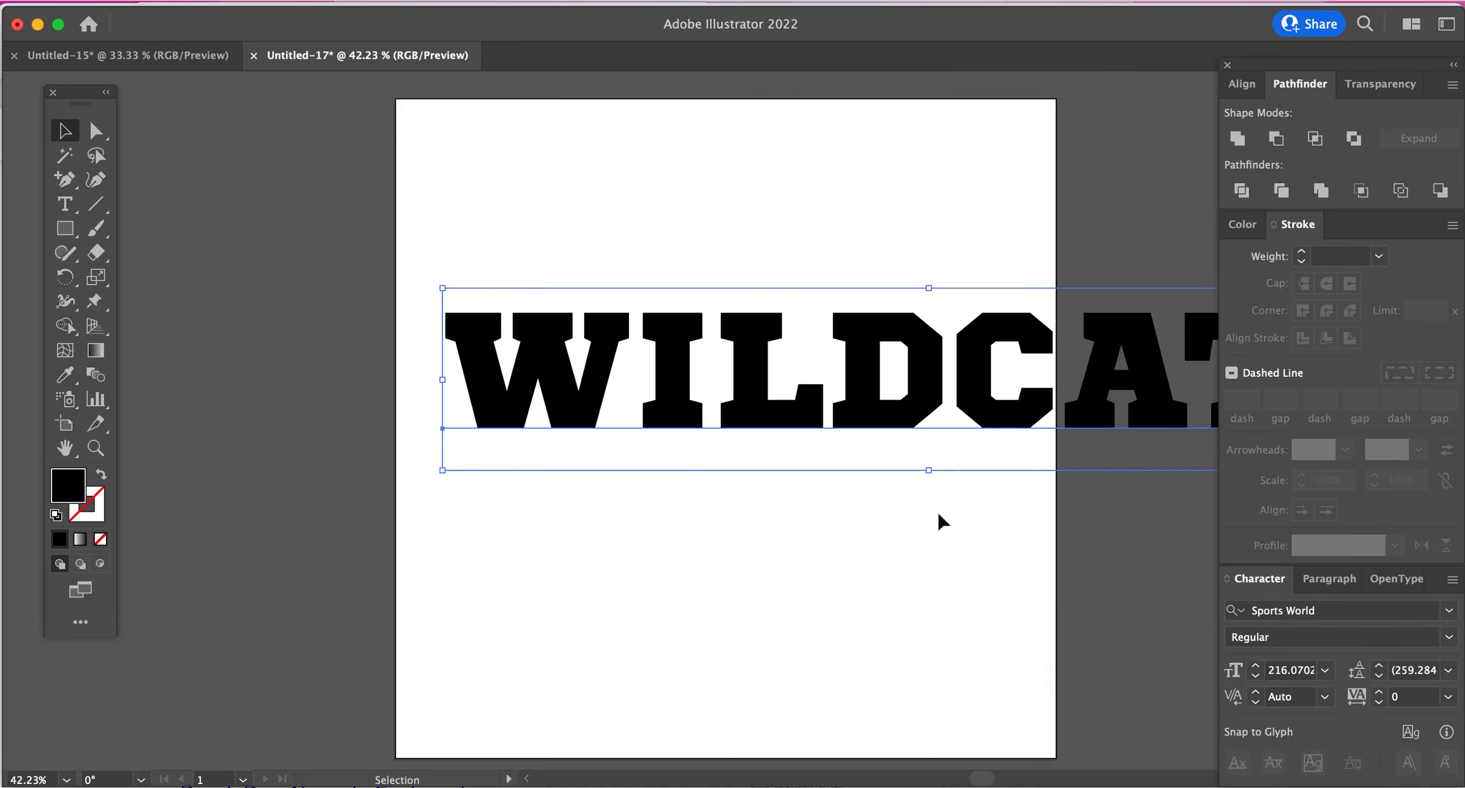
- Fit the WILDCATS text to the artboard's width and stretch it vertically into tall letters
{"action": "left_click_drag", "start_coordinate": [447, 473], "coordinate": [911, 382]}
{"action": "left_click_drag", "start_coordinate": [1006, 358], "coordinate": [509, 368]}
{"action": "left_click_drag", "start_coordinate": [917, 394], "coordinate": [1047, 608]}
{"action": "mouse_move", "coordinate": [1016, 535]}
{"action": "left_mouse_down"}
{"action": "mouse_move", "coordinate": [997, 510]}
{"action": "mouse_move", "coordinate": [1010, 523]}
{"action": "mouse_move", "coordinate": [1023, 509]}
{"action": "mouse_move", "coordinate": [1011, 509]}
{"action": "left_mouse_up"}
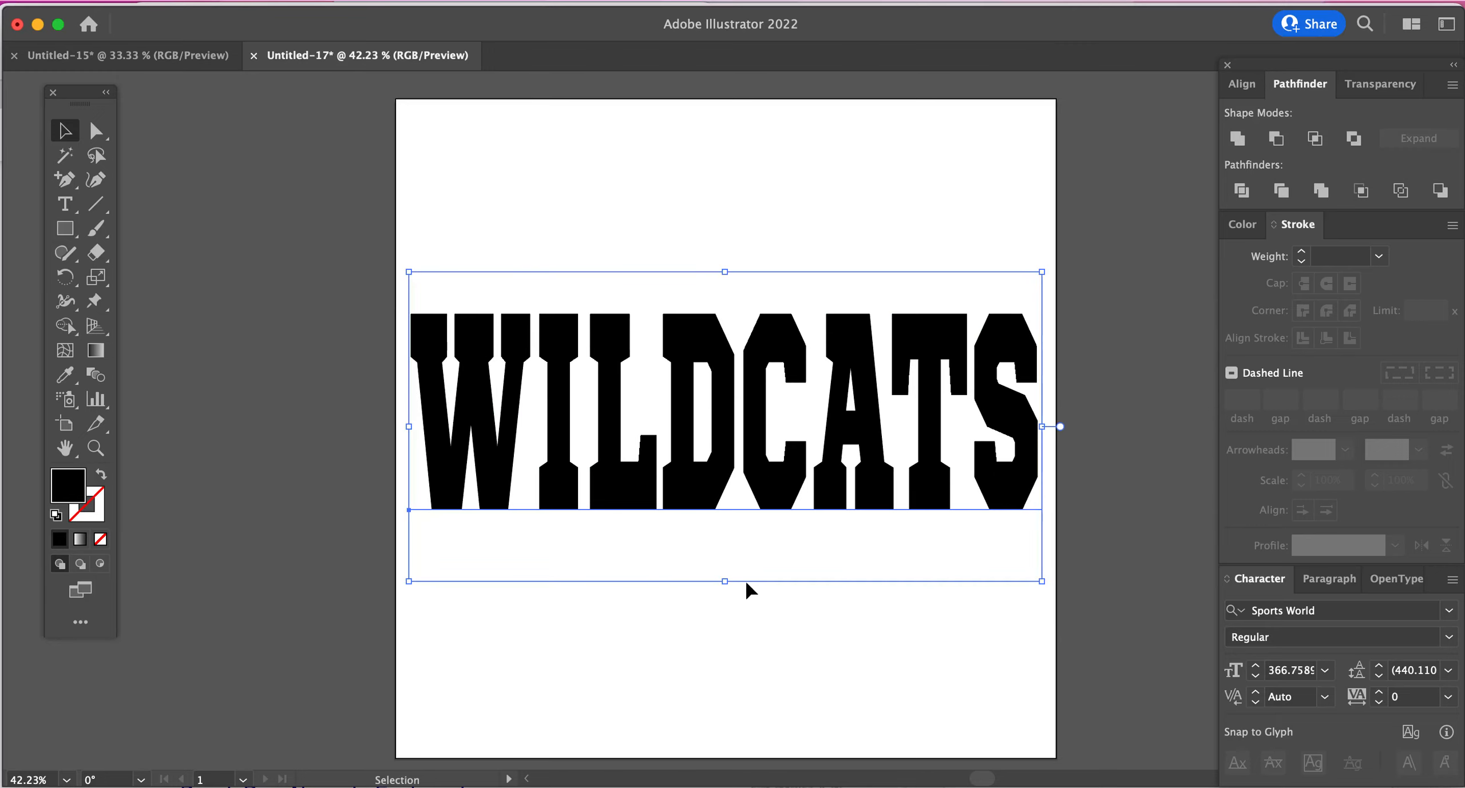
{"action": "left_click_drag", "start_coordinate": [726, 586], "coordinate": [726, 593]}
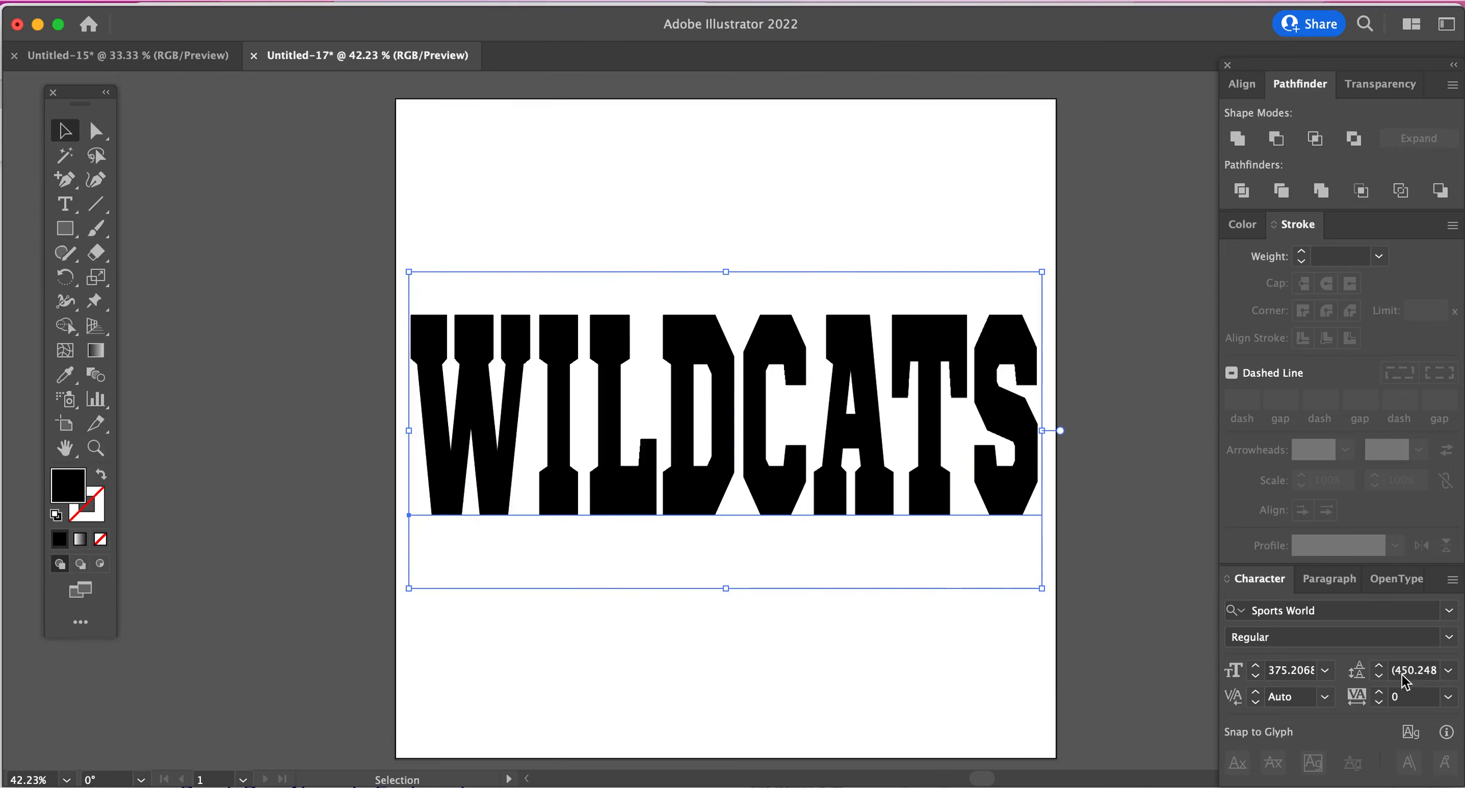
- Tighten the tracking of WILDCATS to -18, widen the text slightly and recenter it on the artboard
{"action": "left_click", "coordinate": [1379, 703]}
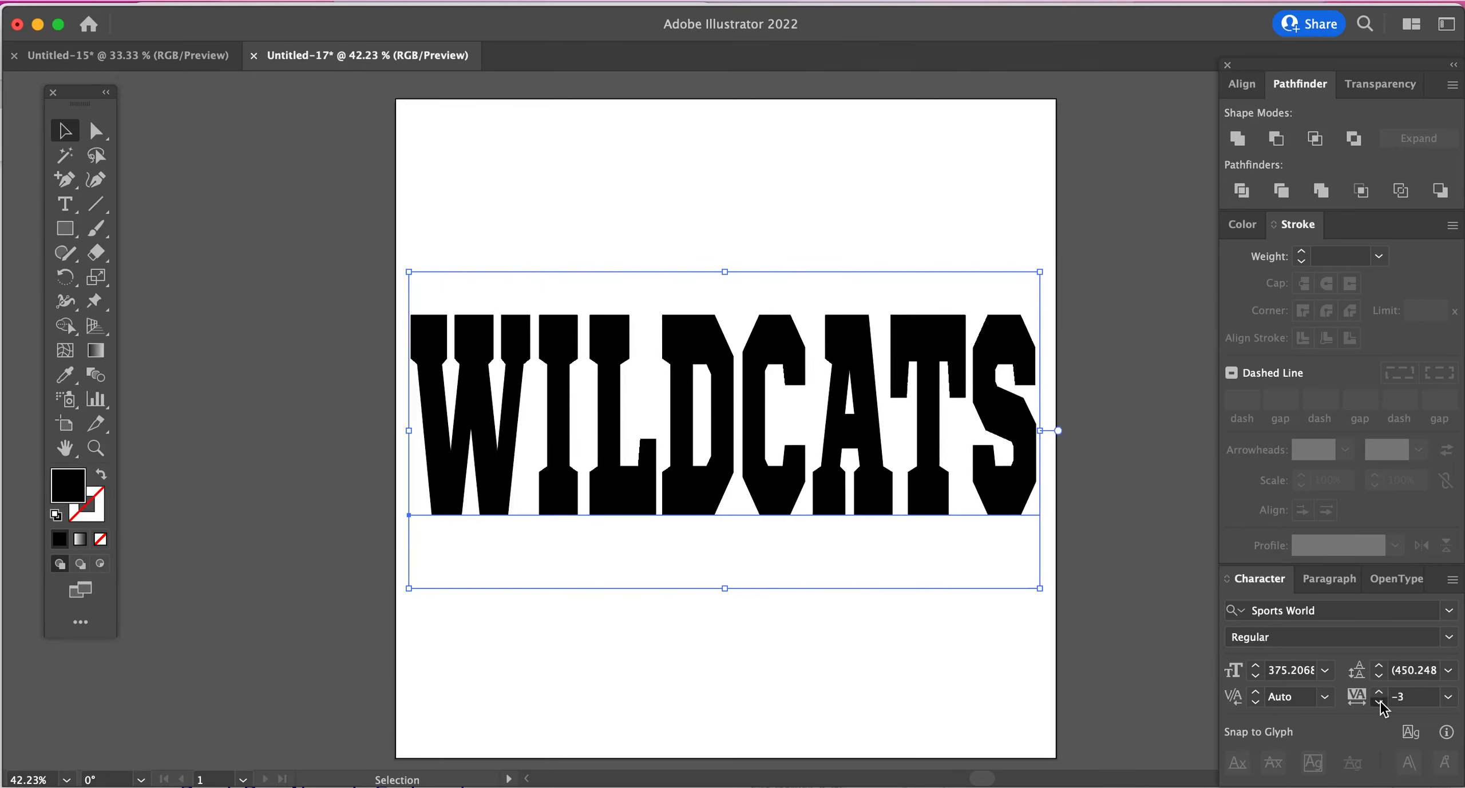
{"action": "left_click", "coordinate": [1379, 702]}
{"action": "left_click_drag", "start_coordinate": [1031, 432], "coordinate": [1057, 428]}
{"action": "left_click_drag", "start_coordinate": [1024, 490], "coordinate": [1014, 497]}
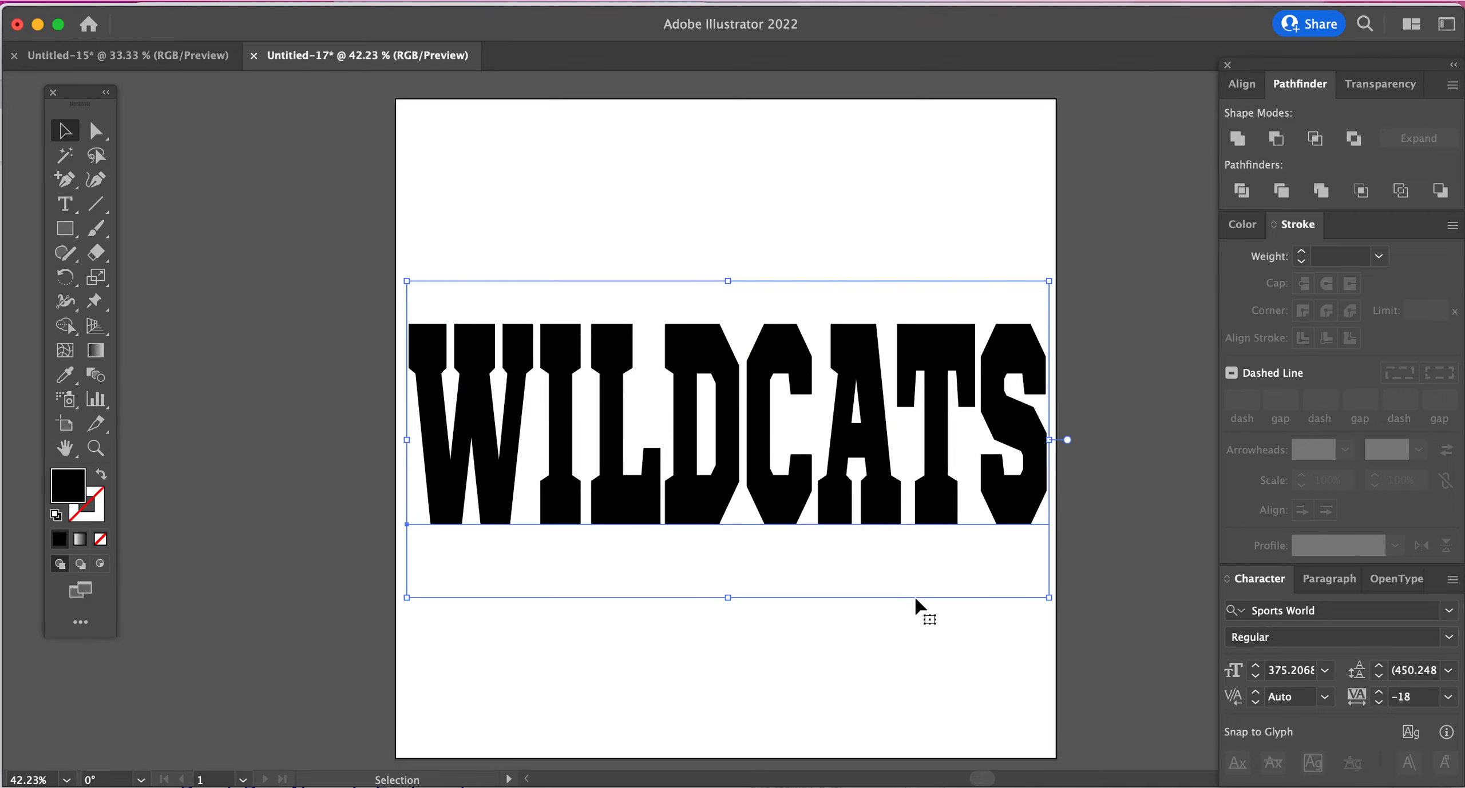
{"action": "left_click", "coordinate": [858, 625]}
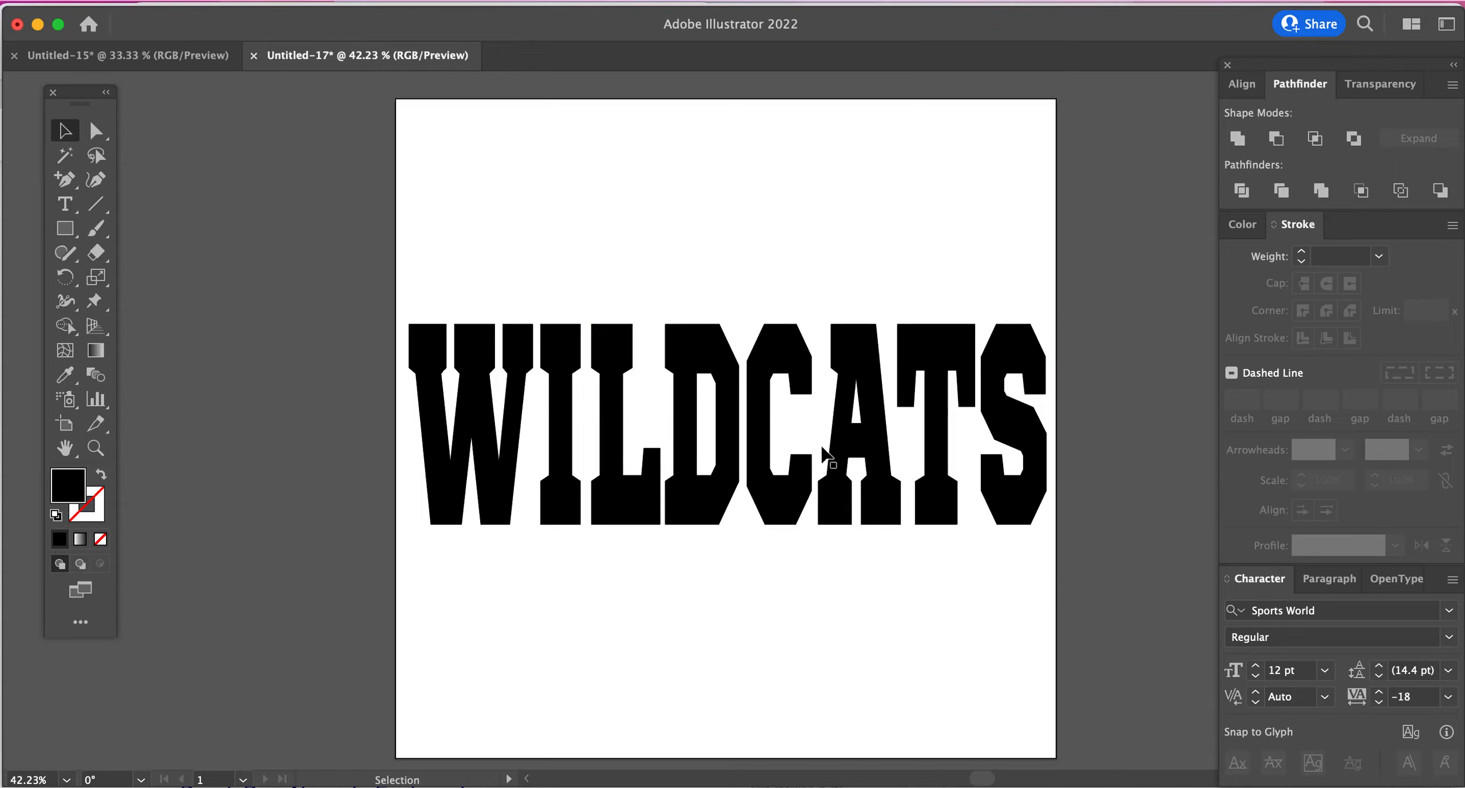
- Convert the WILDCATS text to outlines
{"action": "right_click", "coordinate": [840, 440]}
{"action": "left_click", "coordinate": [729, 445]}
{"action": "left_click", "coordinate": [732, 425]}
{"action": "right_click", "coordinate": [732, 429]}
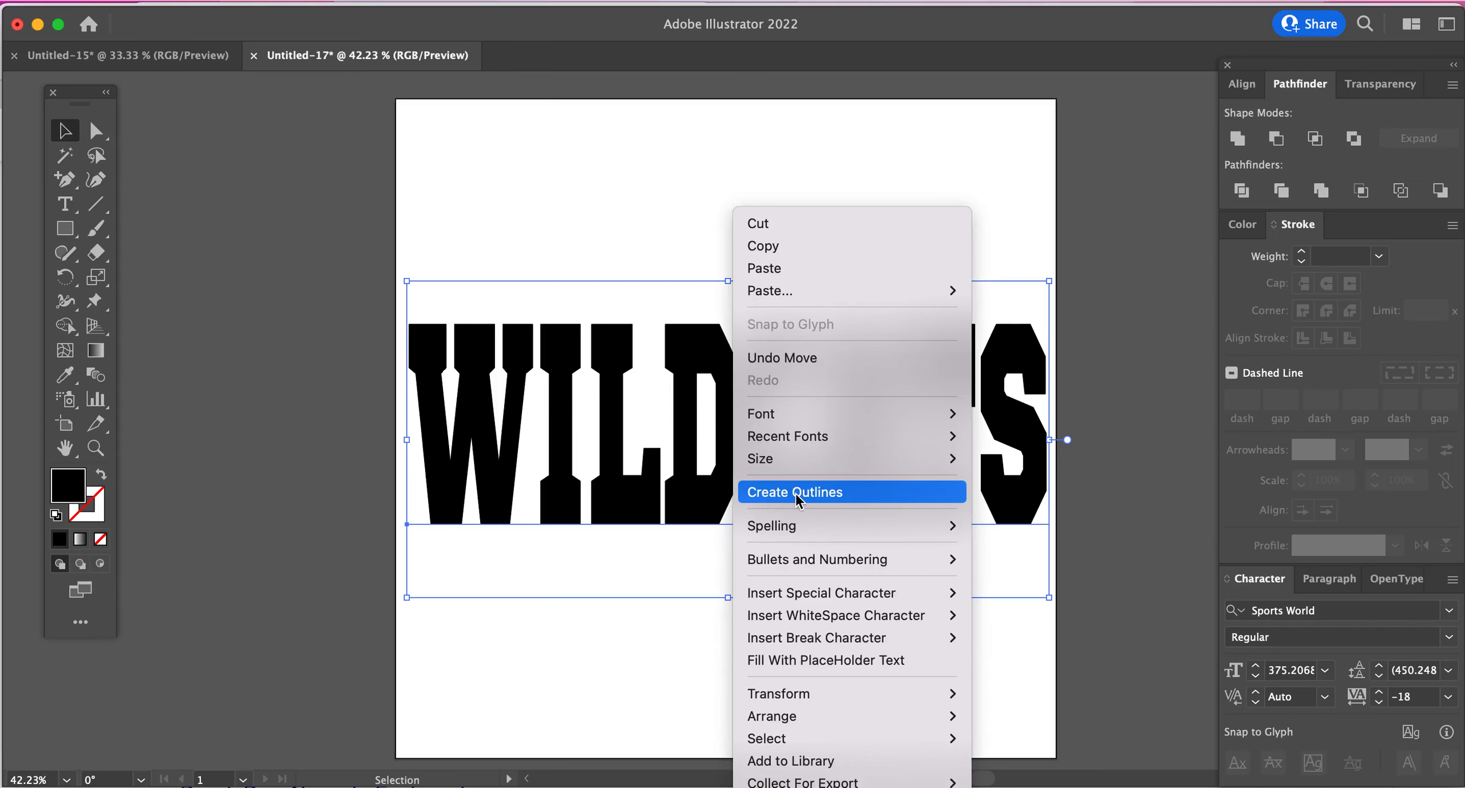
{"action": "left_click", "coordinate": [795, 492]}
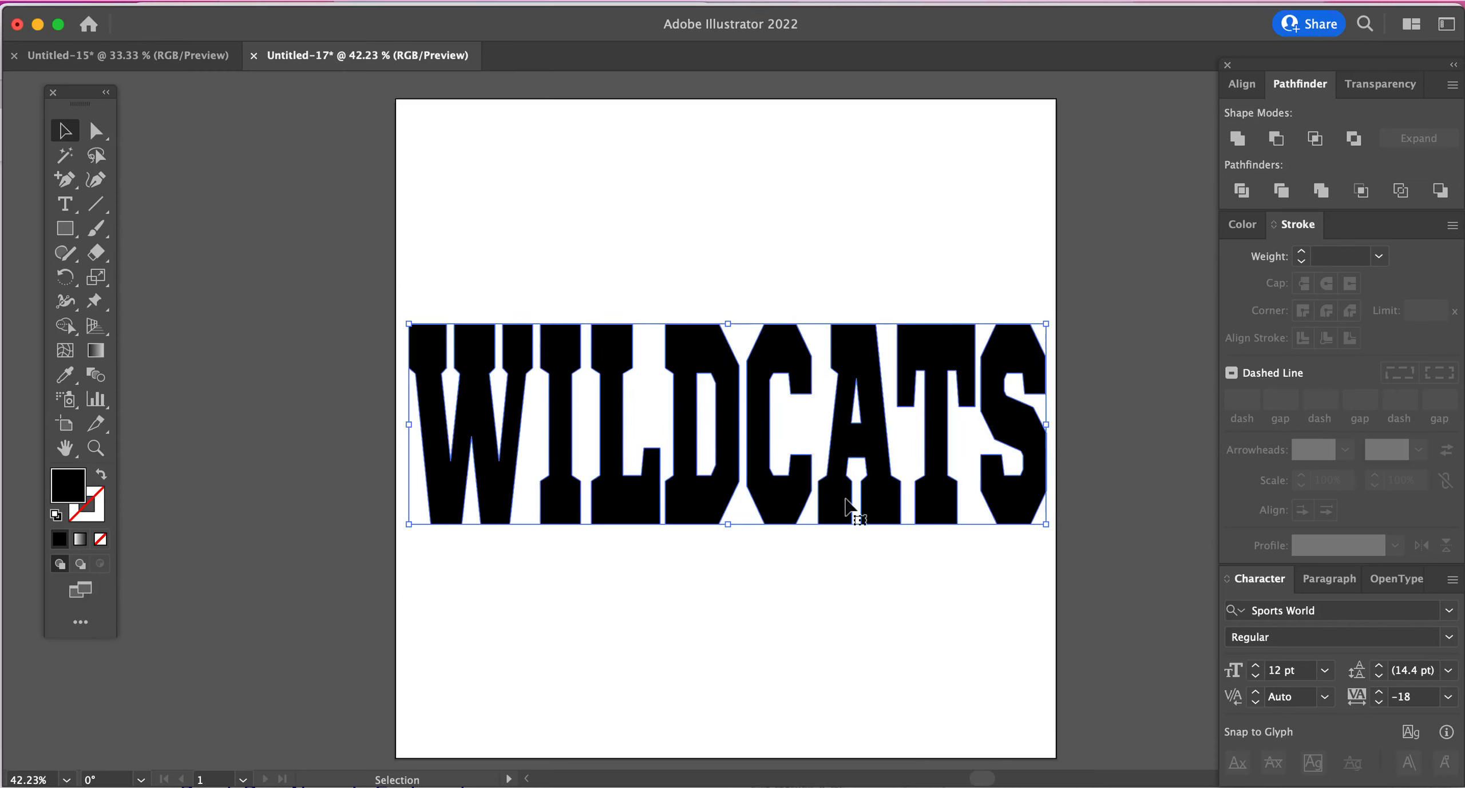
- Make the outlined WILDCATS letters into one compound path
{"action": "left_click_drag", "start_coordinate": [418, 257], "coordinate": [1018, 426]}
{"action": "left_click", "coordinate": [255, 1]}
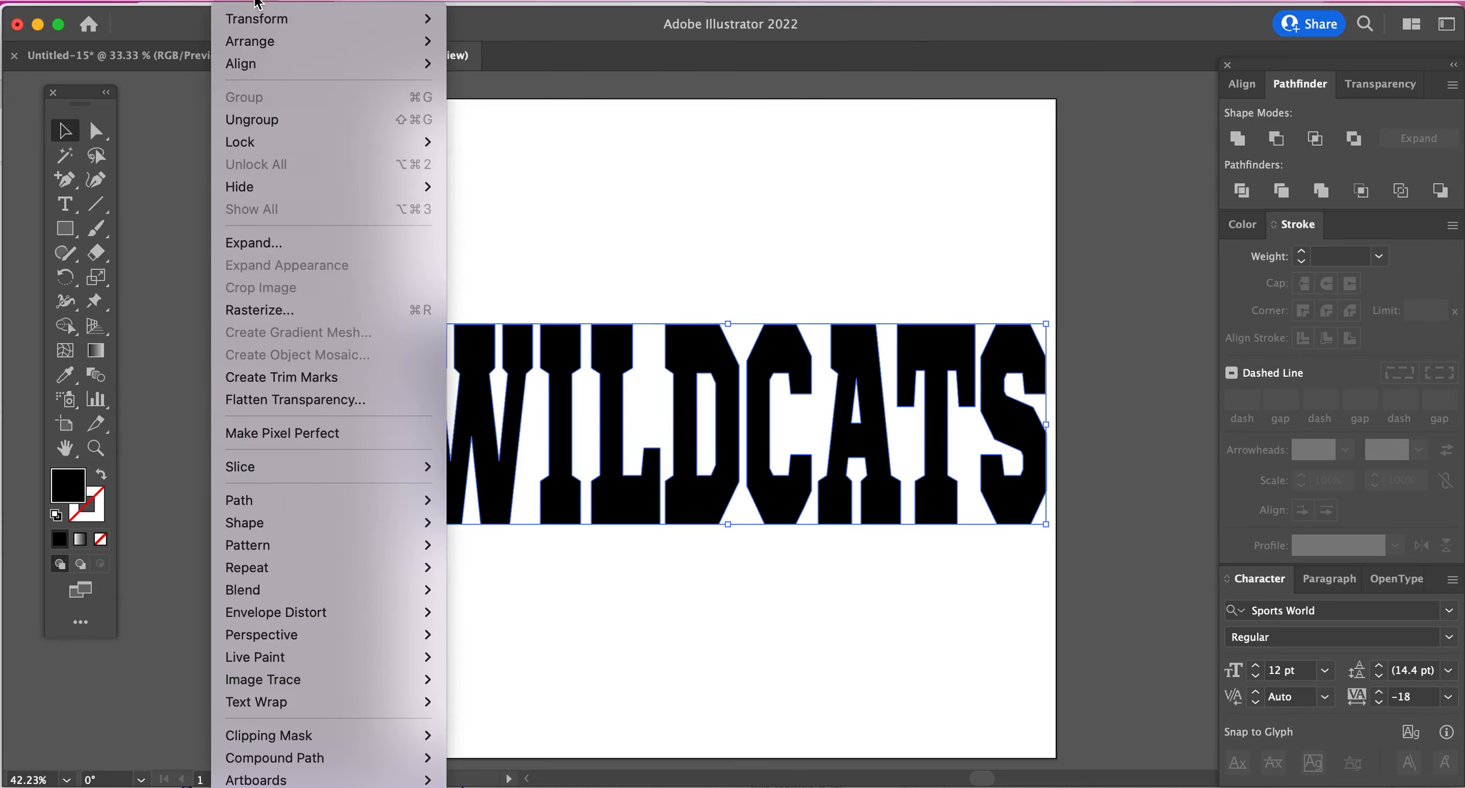
{"action": "mouse_move", "coordinate": [350, 754]}
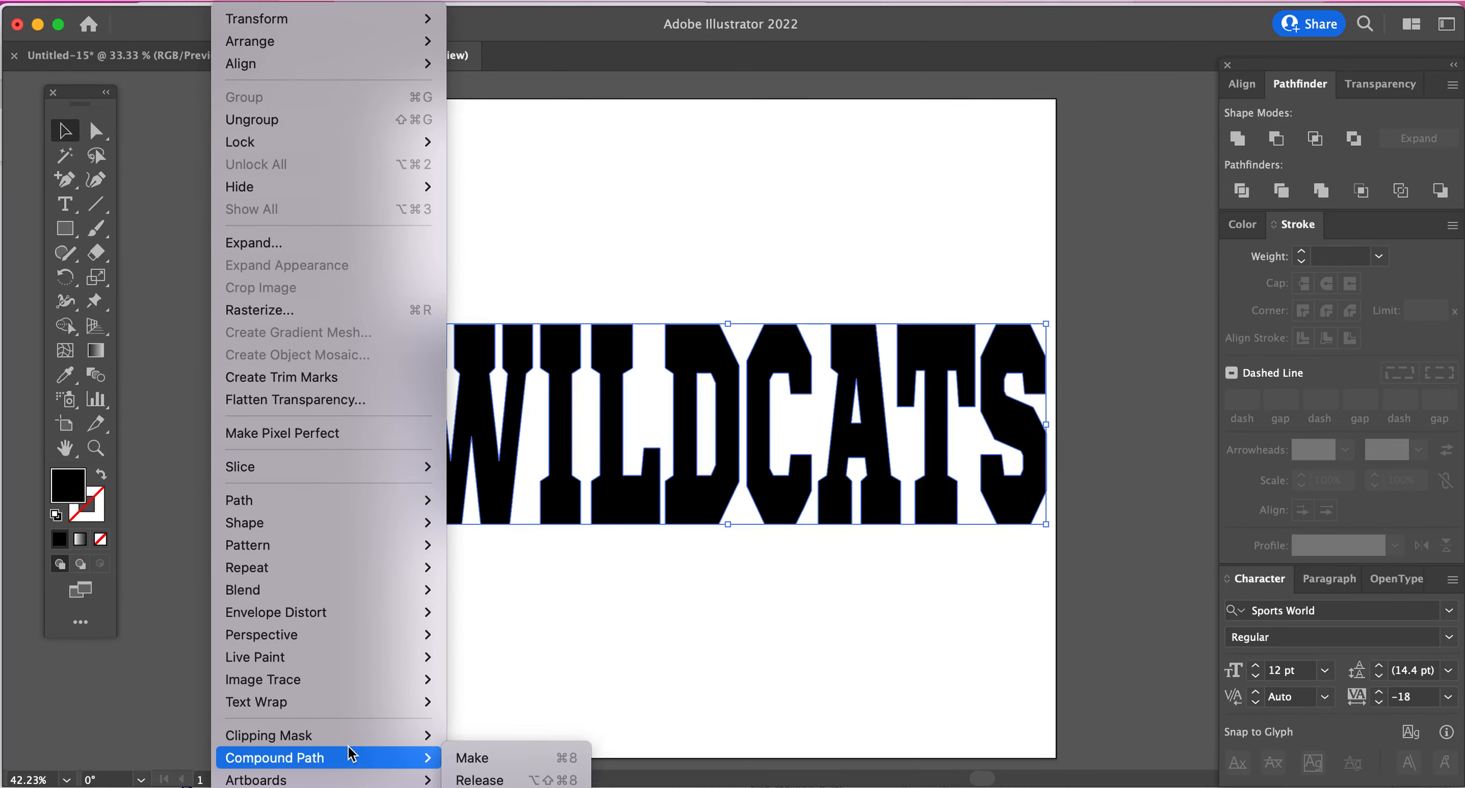
{"action": "left_click", "coordinate": [473, 758]}
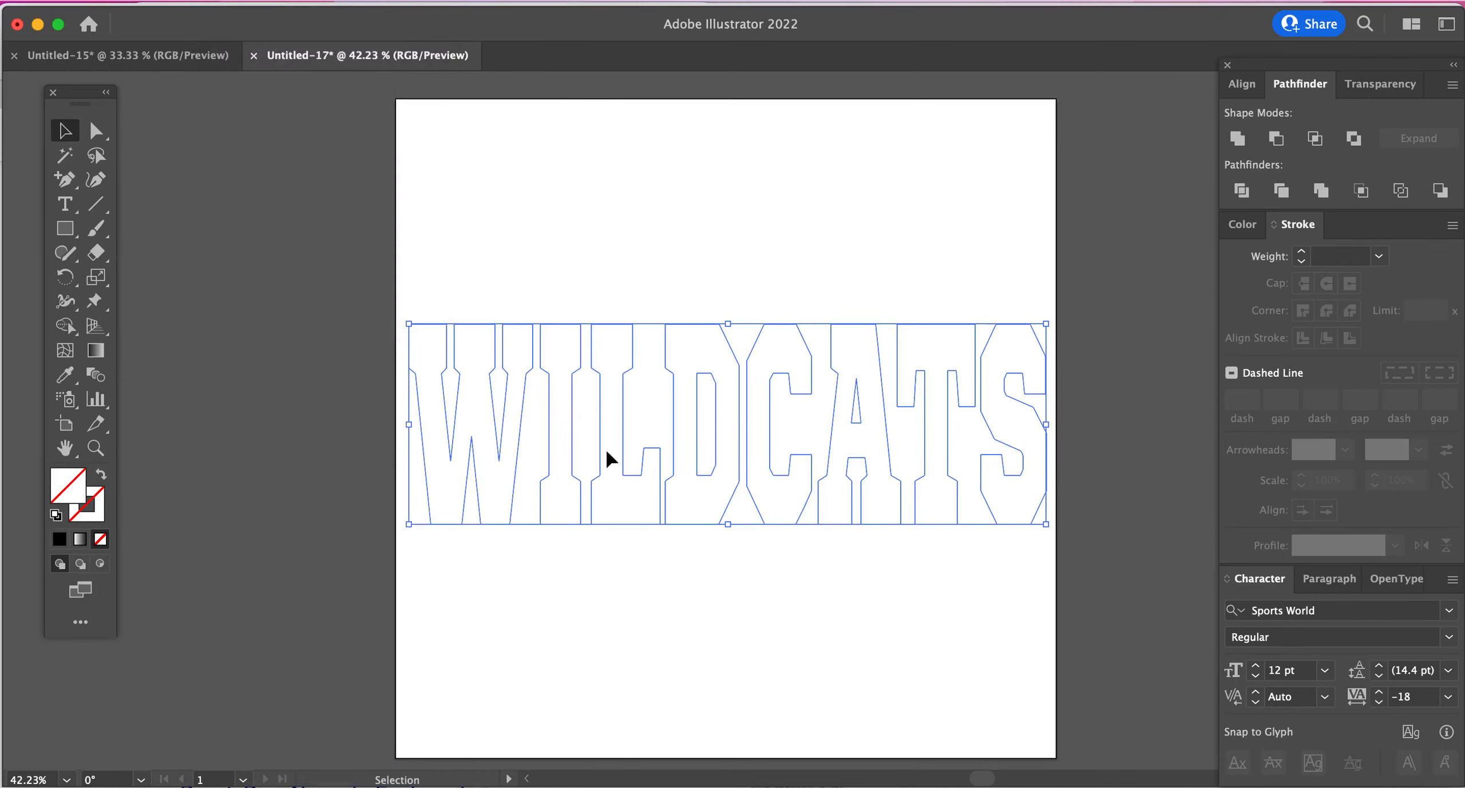
- Fill the WILDCATS compound path with black
{"action": "double_click", "coordinate": [67, 487]}
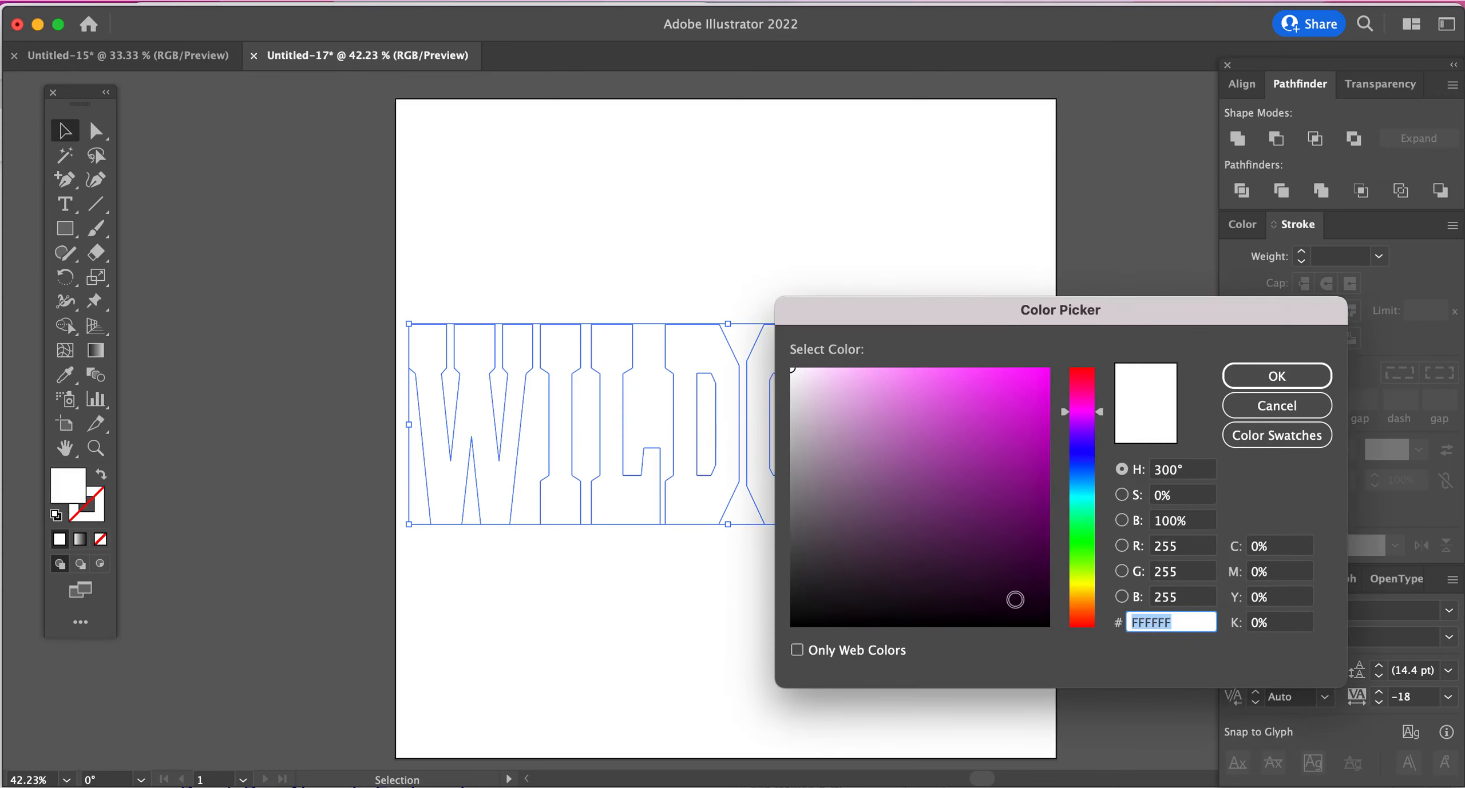
{"action": "left_click", "coordinate": [1041, 624]}
{"action": "left_click", "coordinate": [1277, 376]}
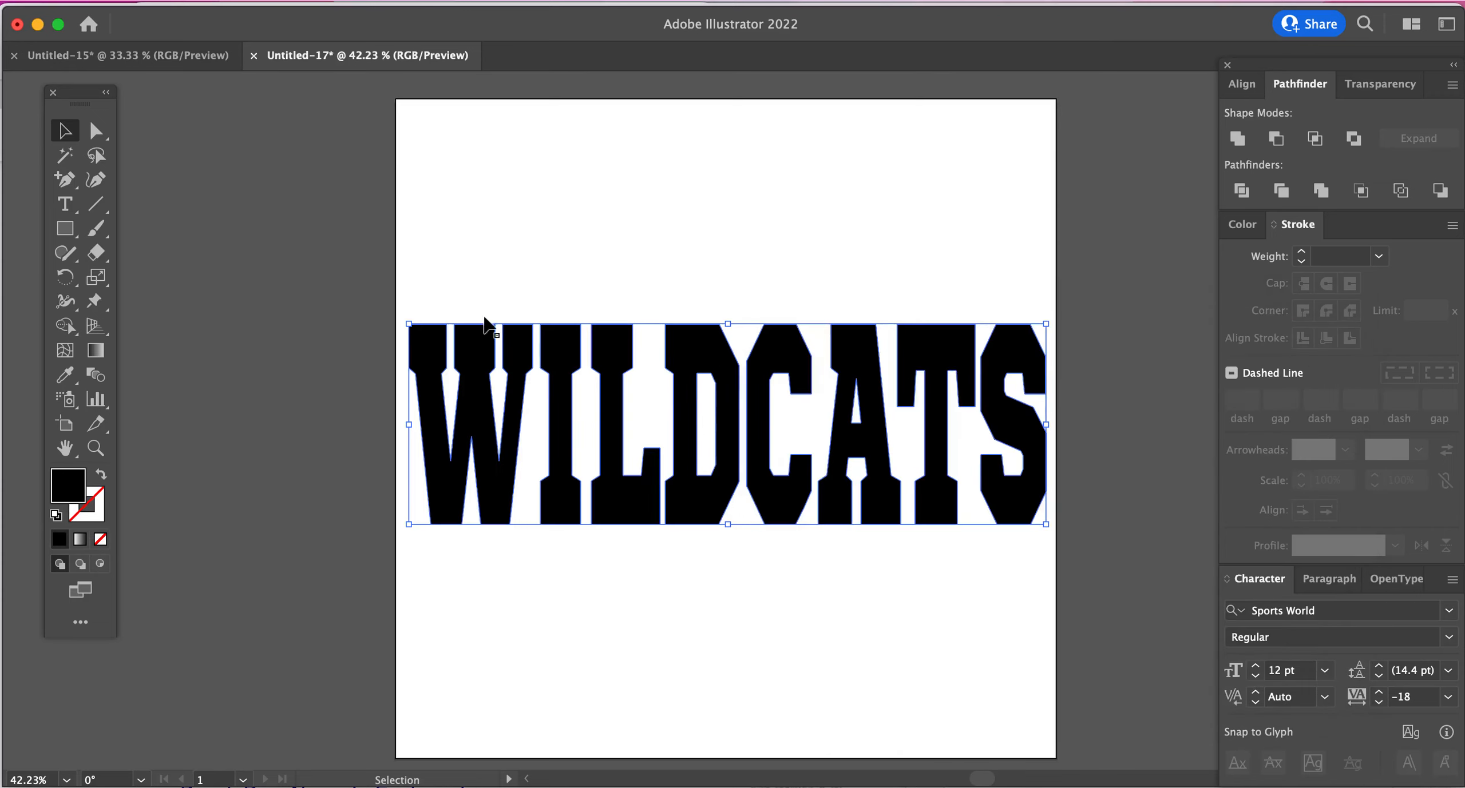
- Draw a thin black rectangle across the full width of WILDCATS and position it slightly below the letters' middle
{"action": "left_click", "coordinate": [430, 241]}
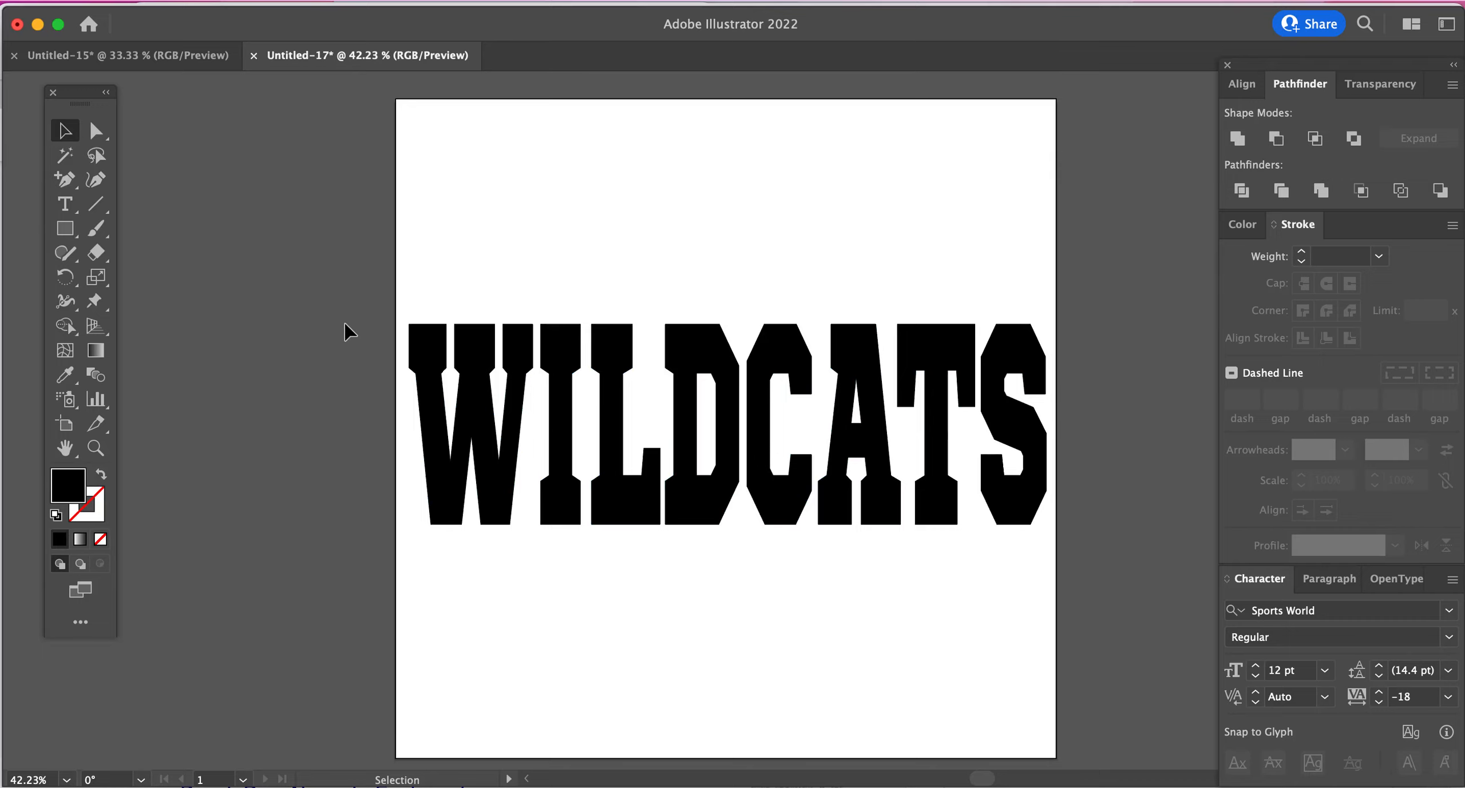
{"action": "key", "text": "m"}
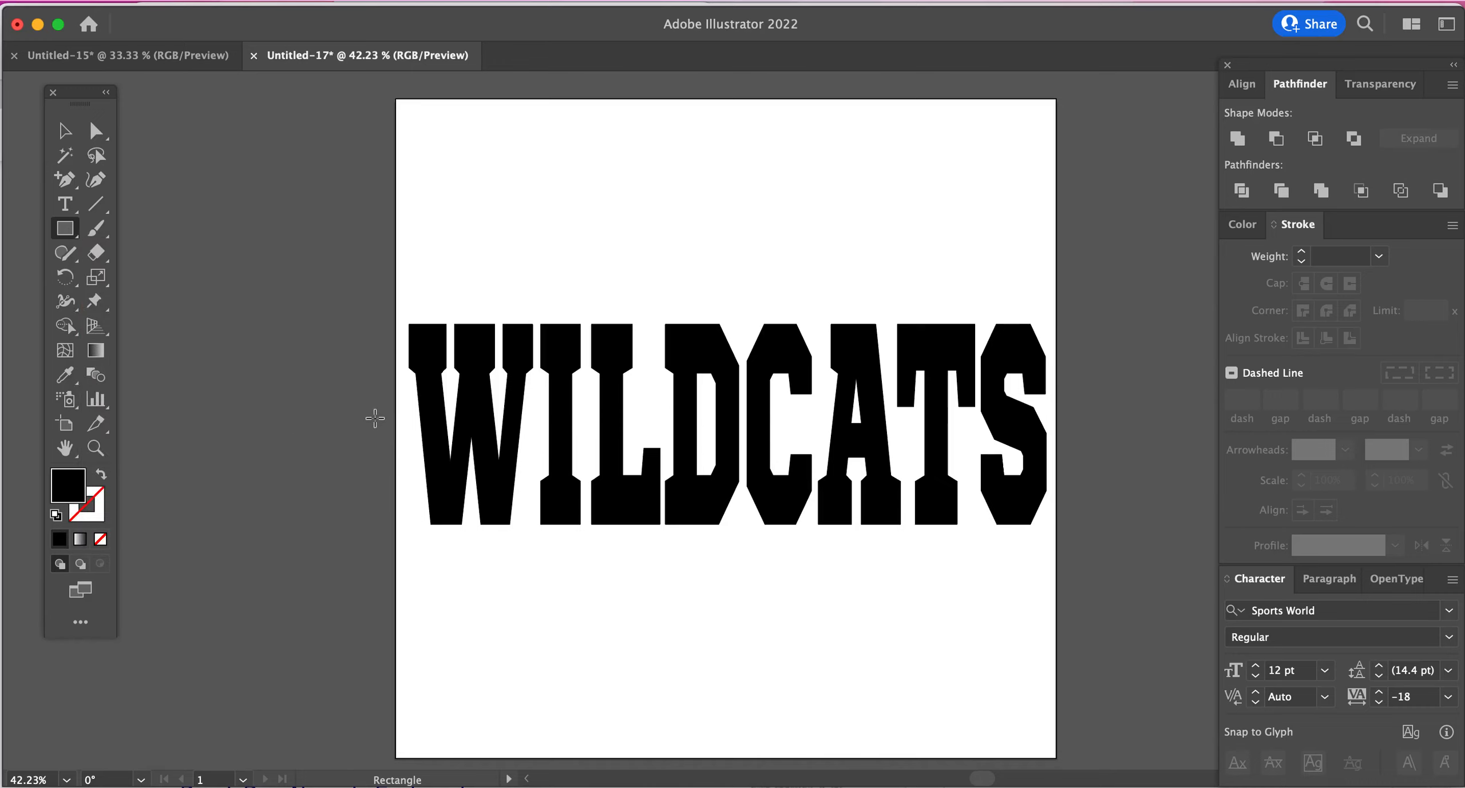
{"action": "mouse_move", "coordinate": [395, 412]}
{"action": "left_mouse_down"}
{"action": "mouse_move", "coordinate": [518, 447]}
{"action": "mouse_move", "coordinate": [1059, 447]}
{"action": "left_mouse_up"}
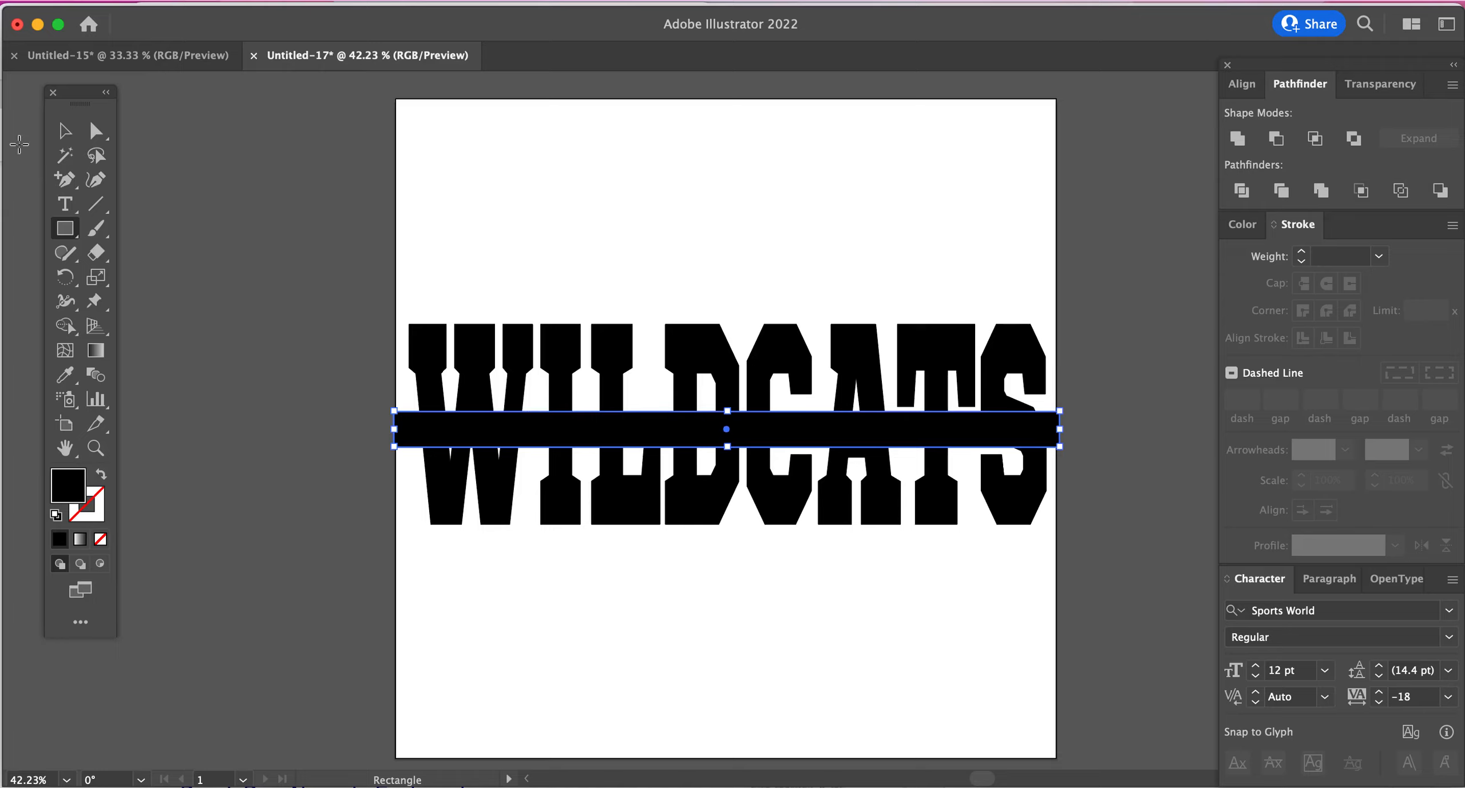
{"action": "left_click", "coordinate": [67, 133]}
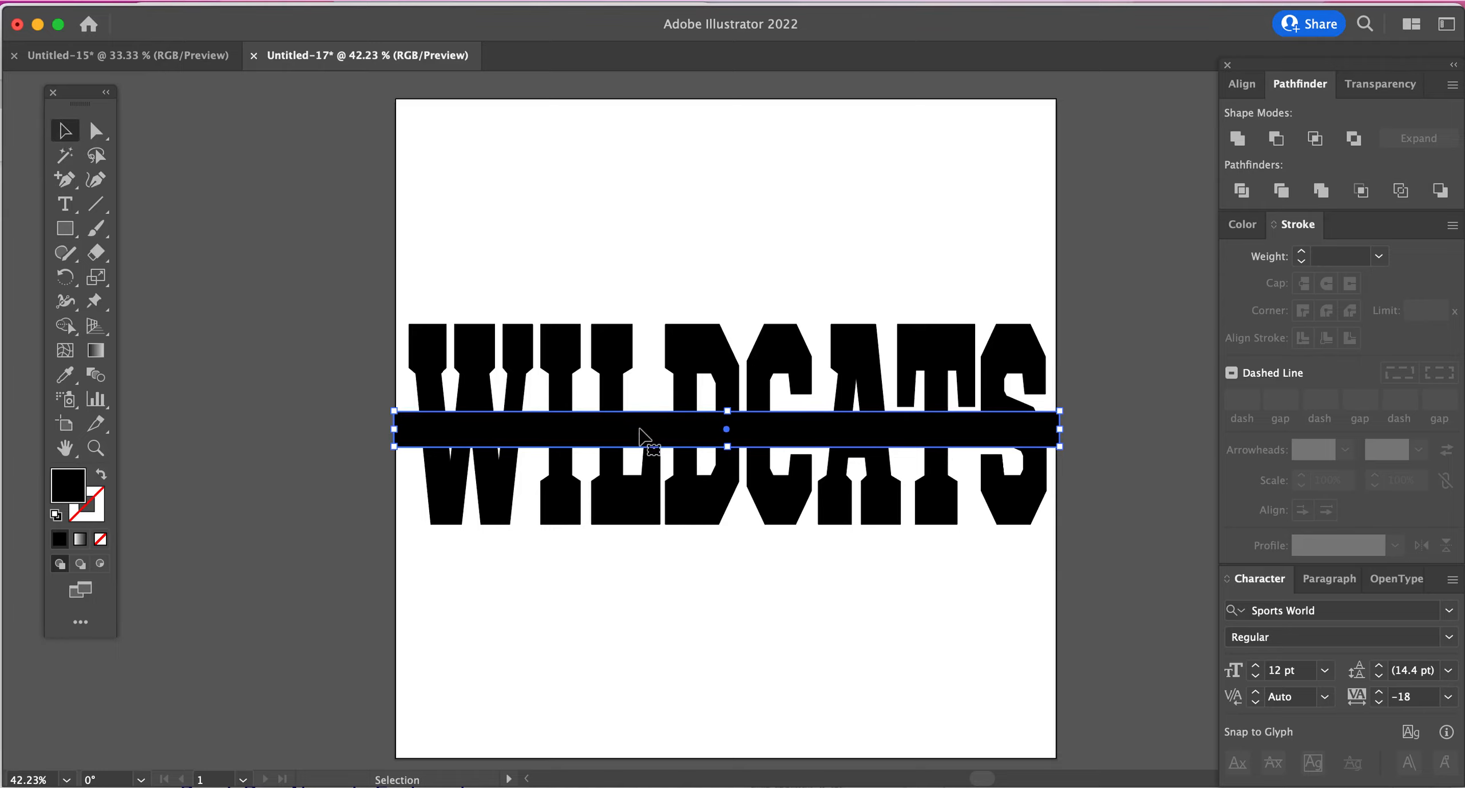
{"action": "mouse_move", "coordinate": [644, 428]}
{"action": "left_mouse_down"}
{"action": "mouse_move", "coordinate": [645, 497]}
{"action": "mouse_move", "coordinate": [648, 403]}
{"action": "mouse_move", "coordinate": [651, 460]}
{"action": "mouse_move", "coordinate": [642, 452]}
{"action": "left_mouse_up"}
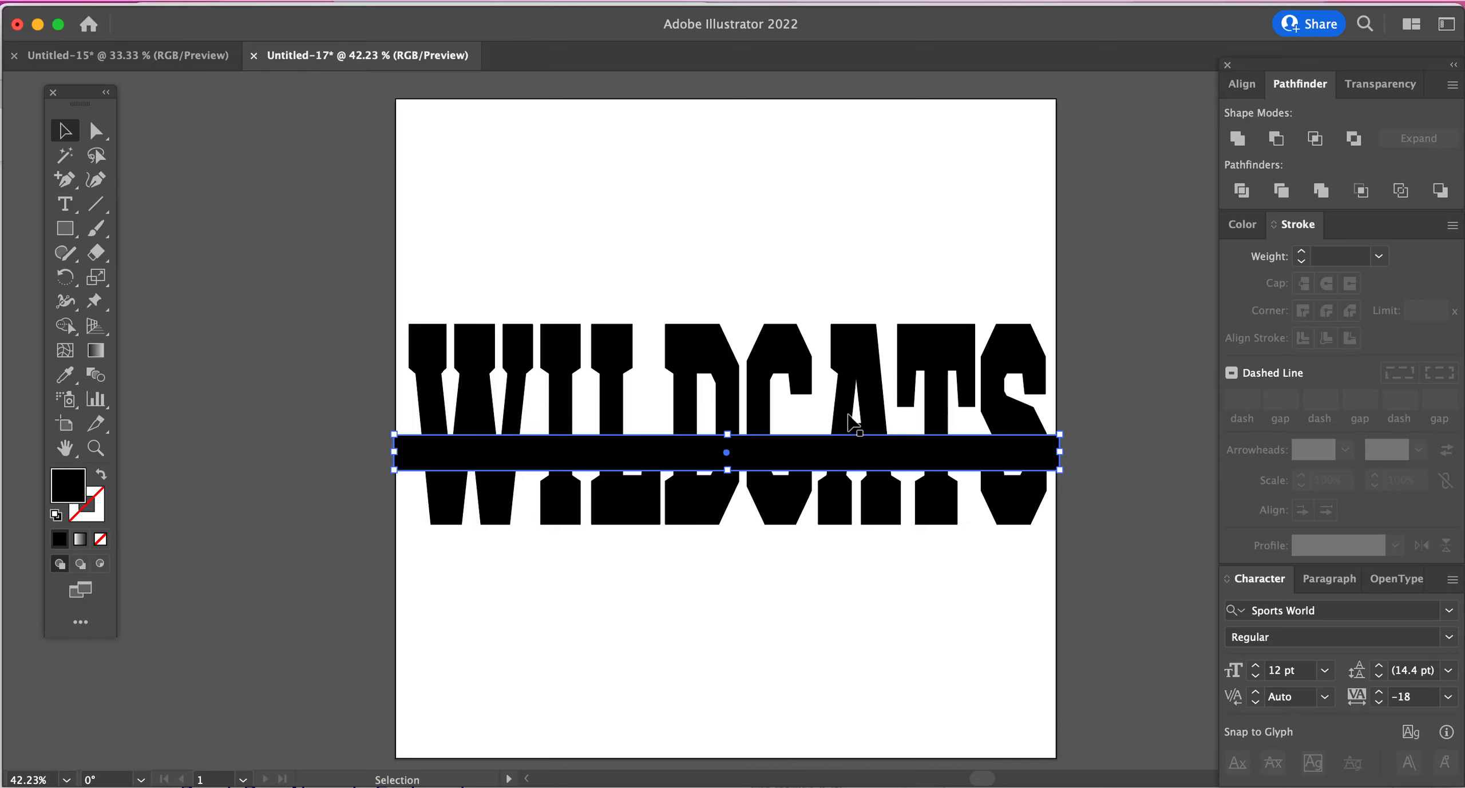
{"action": "left_click_drag", "start_coordinate": [824, 459], "coordinate": [816, 447]}
- Subtract the rectangle from the WILDCATS letters with Minus Front to split the word horizontally
{"action": "left_click", "coordinate": [658, 226]}
{"action": "left_click_drag", "start_coordinate": [430, 204], "coordinate": [722, 535]}
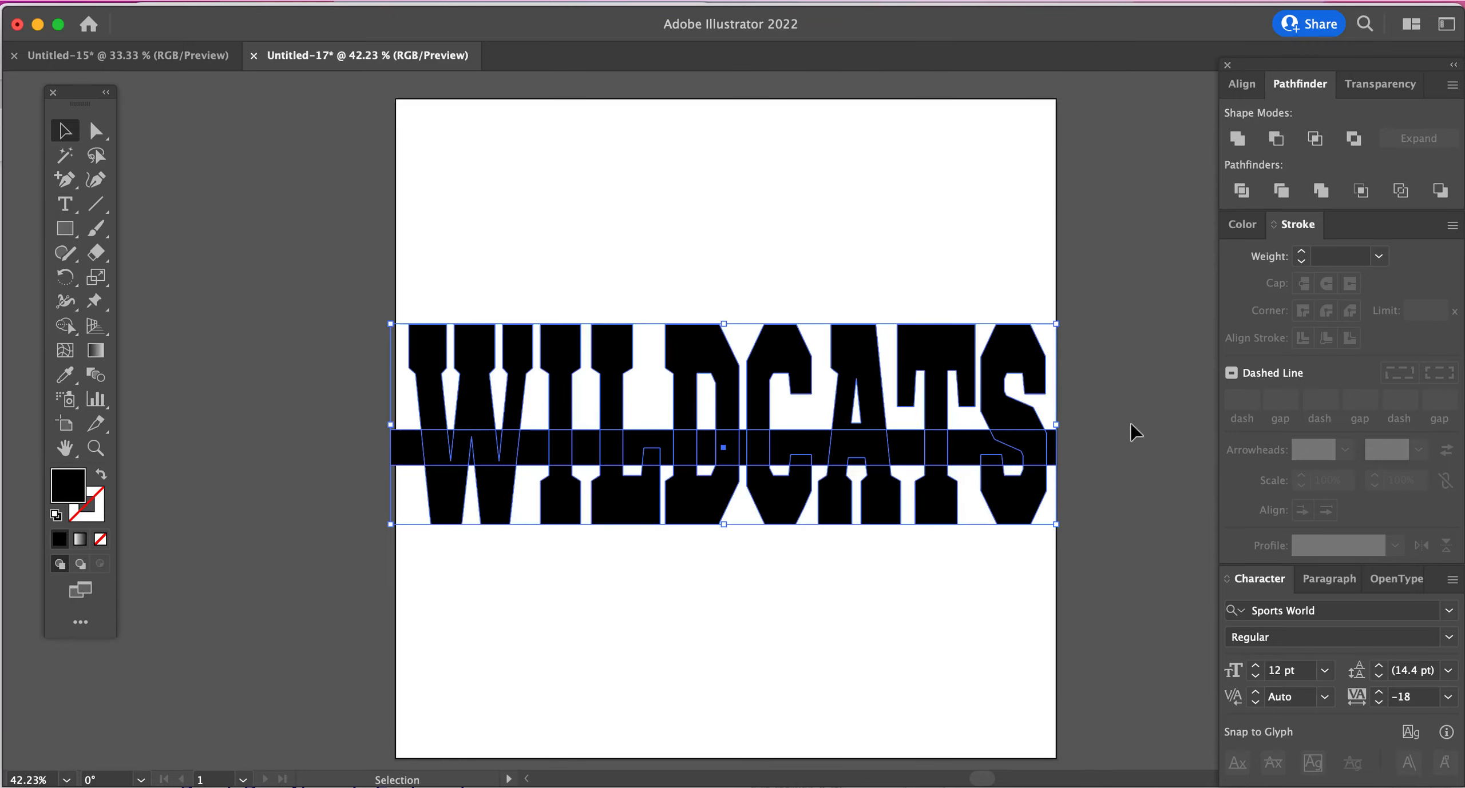
{"action": "left_click", "coordinate": [1271, 145]}
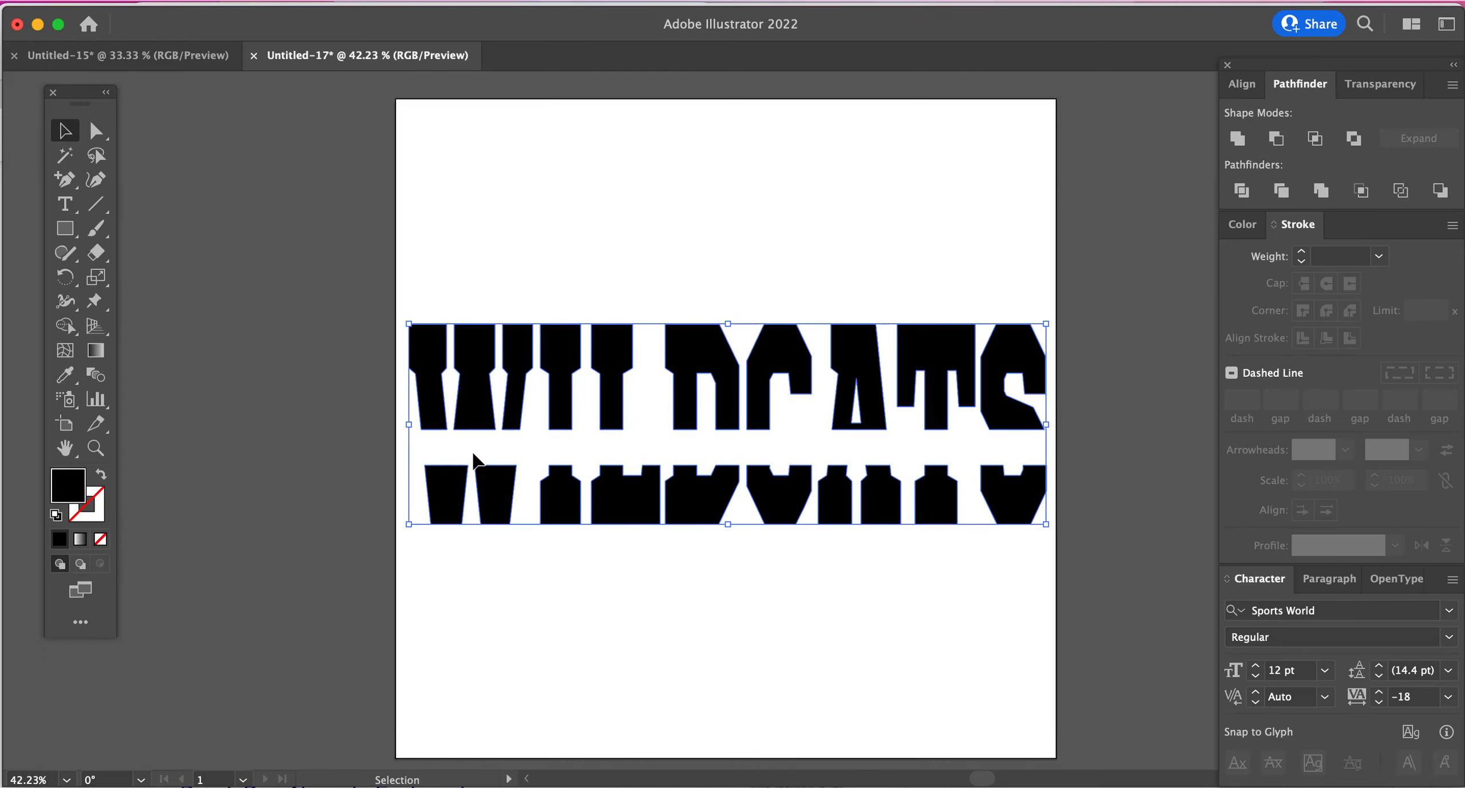
- Ungroup the split WILDCATS letter pieces
{"action": "right_click", "coordinate": [480, 408]}
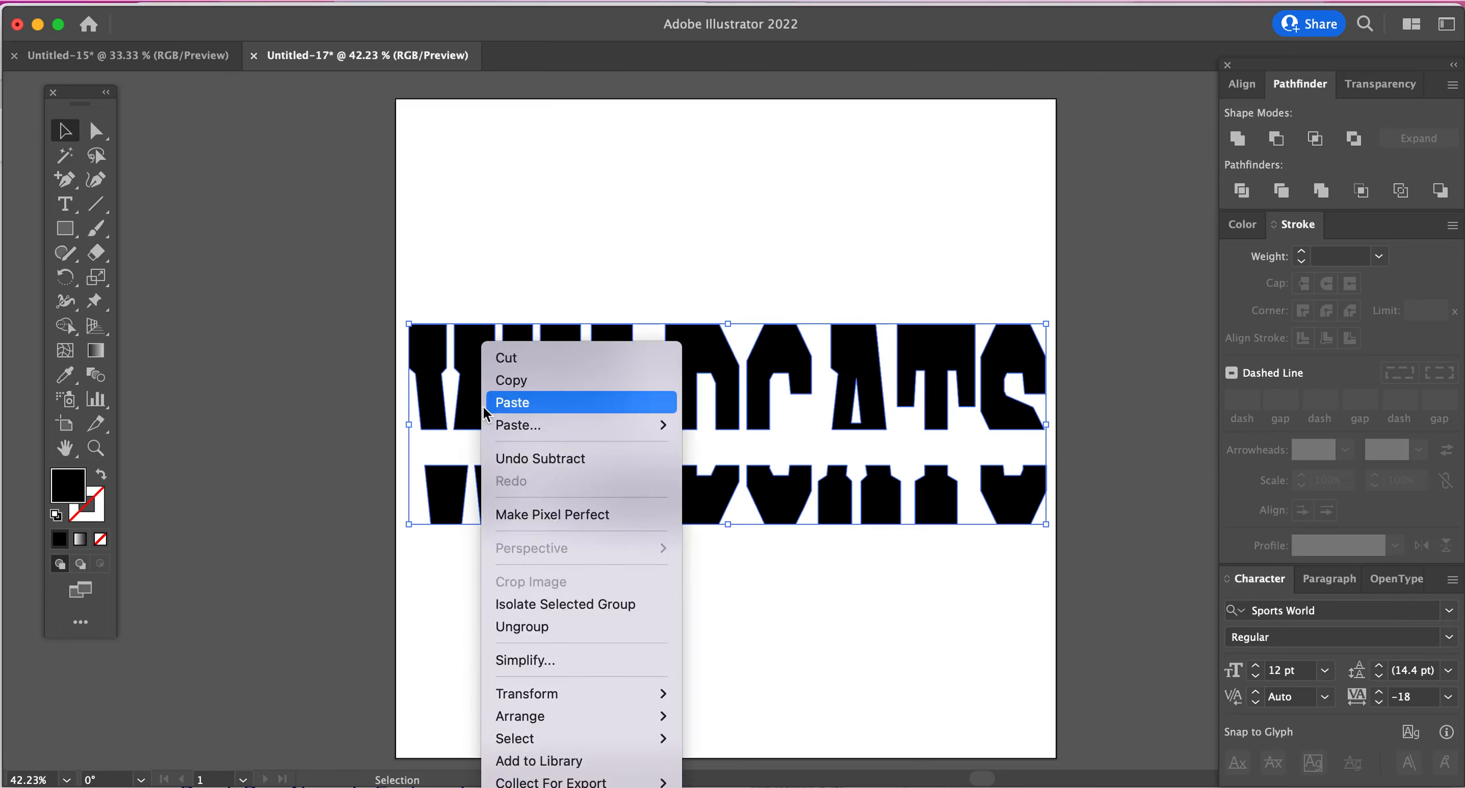
{"action": "left_click", "coordinate": [547, 628]}
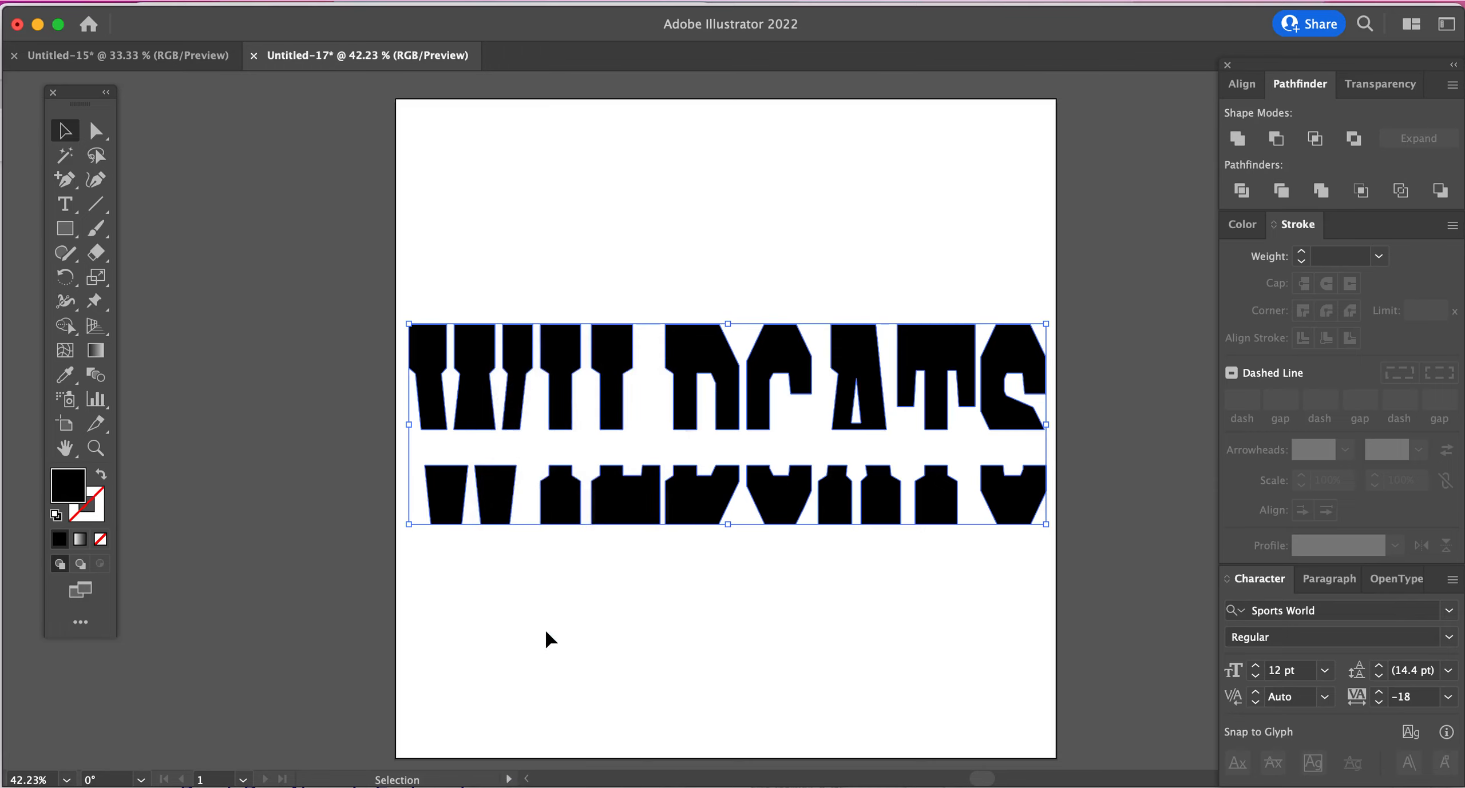
{"action": "left_click", "coordinate": [544, 628]}
- Group all the upper letter pieces of WILDCATS
{"action": "left_click_drag", "start_coordinate": [367, 266], "coordinate": [1056, 447]}
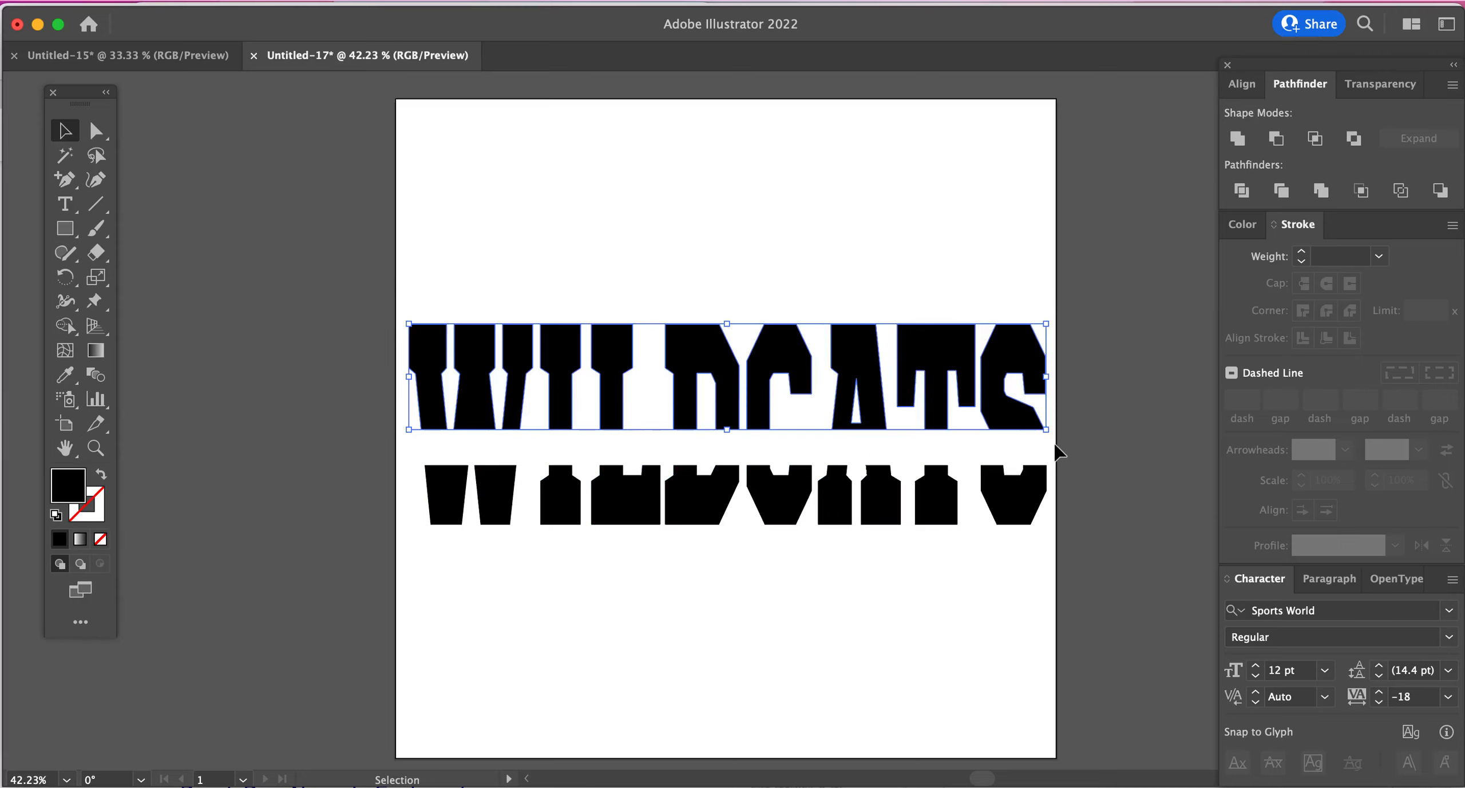
{"action": "right_click", "coordinate": [919, 371]}
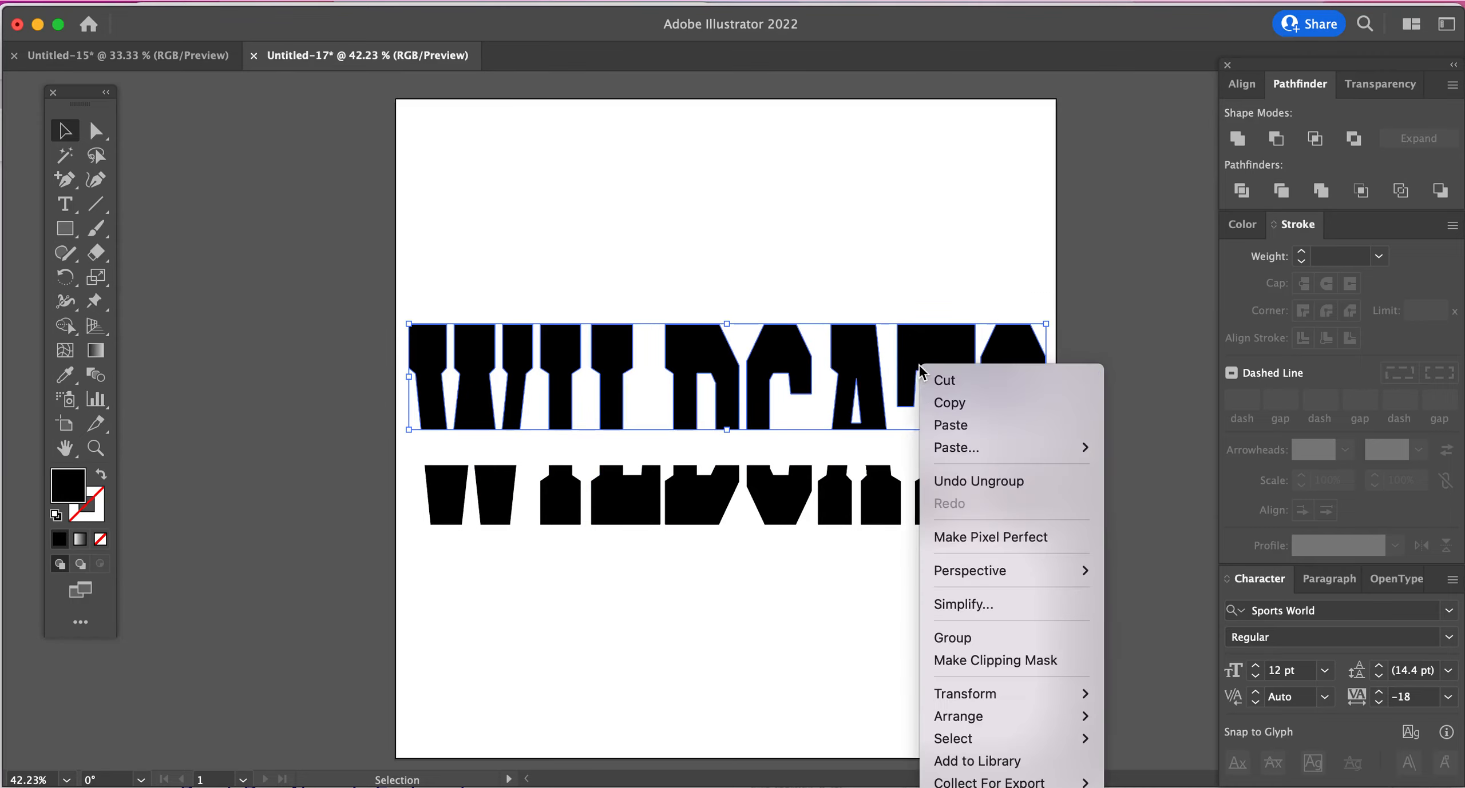
{"action": "left_click", "coordinate": [970, 637]}
{"action": "left_click", "coordinate": [980, 619]}
- Group the lower letter pieces of WILDCATS and move them down to widen the gap
{"action": "left_click_drag", "start_coordinate": [403, 449], "coordinate": [1052, 569]}
{"action": "right_click", "coordinate": [827, 515]}
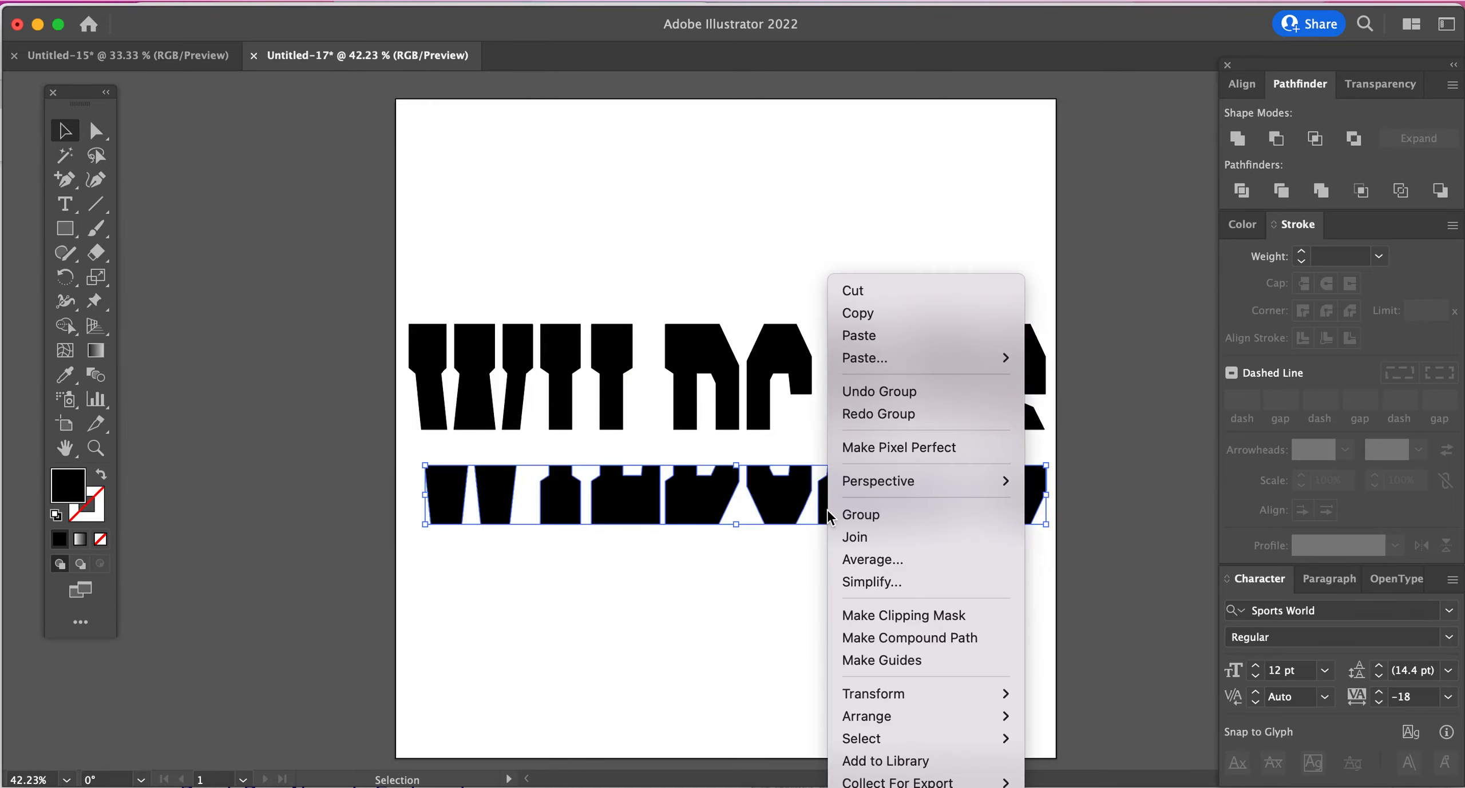
{"action": "left_click", "coordinate": [847, 514]}
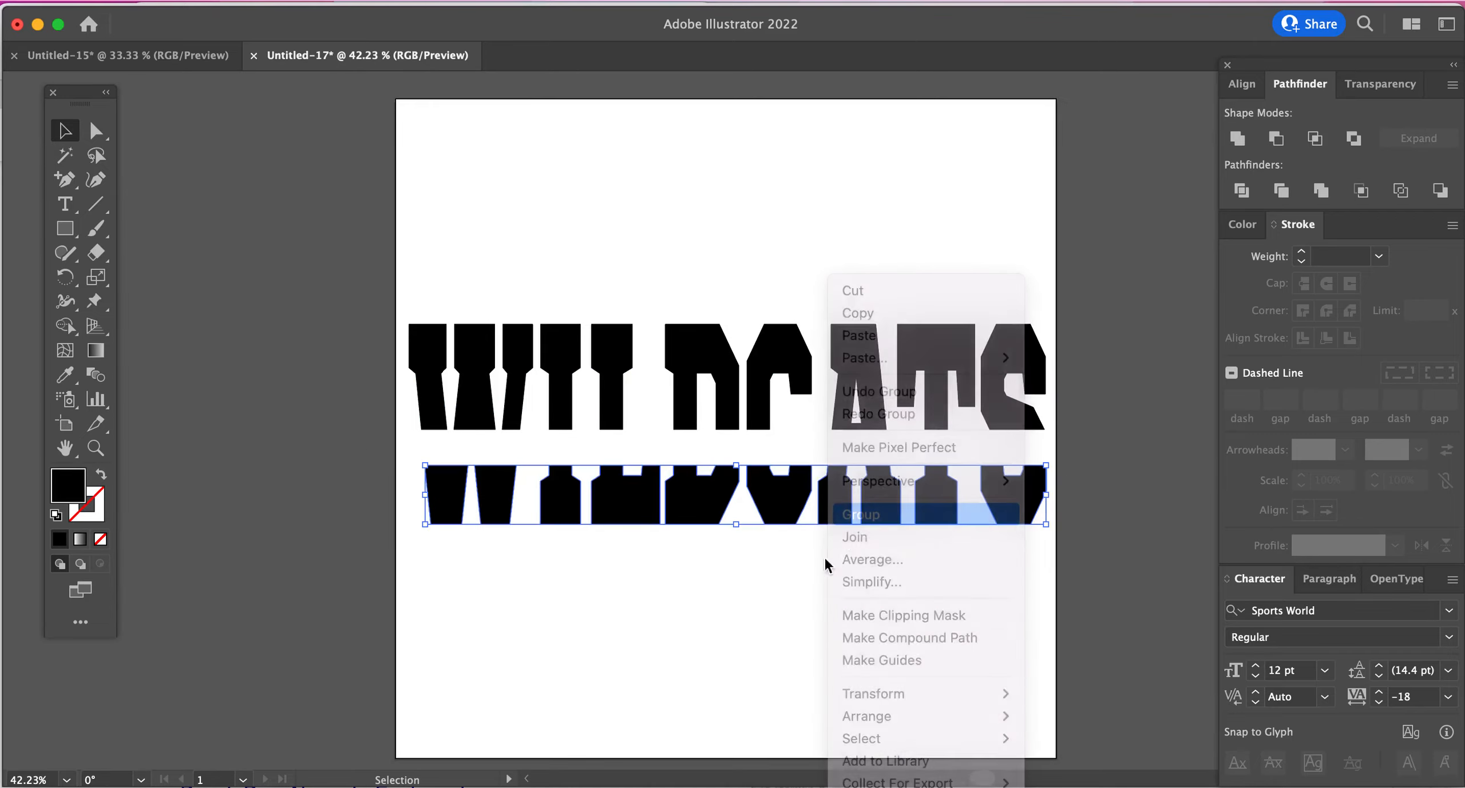
{"action": "left_click", "coordinate": [768, 604]}
{"action": "left_click_drag", "start_coordinate": [795, 521], "coordinate": [786, 562]}
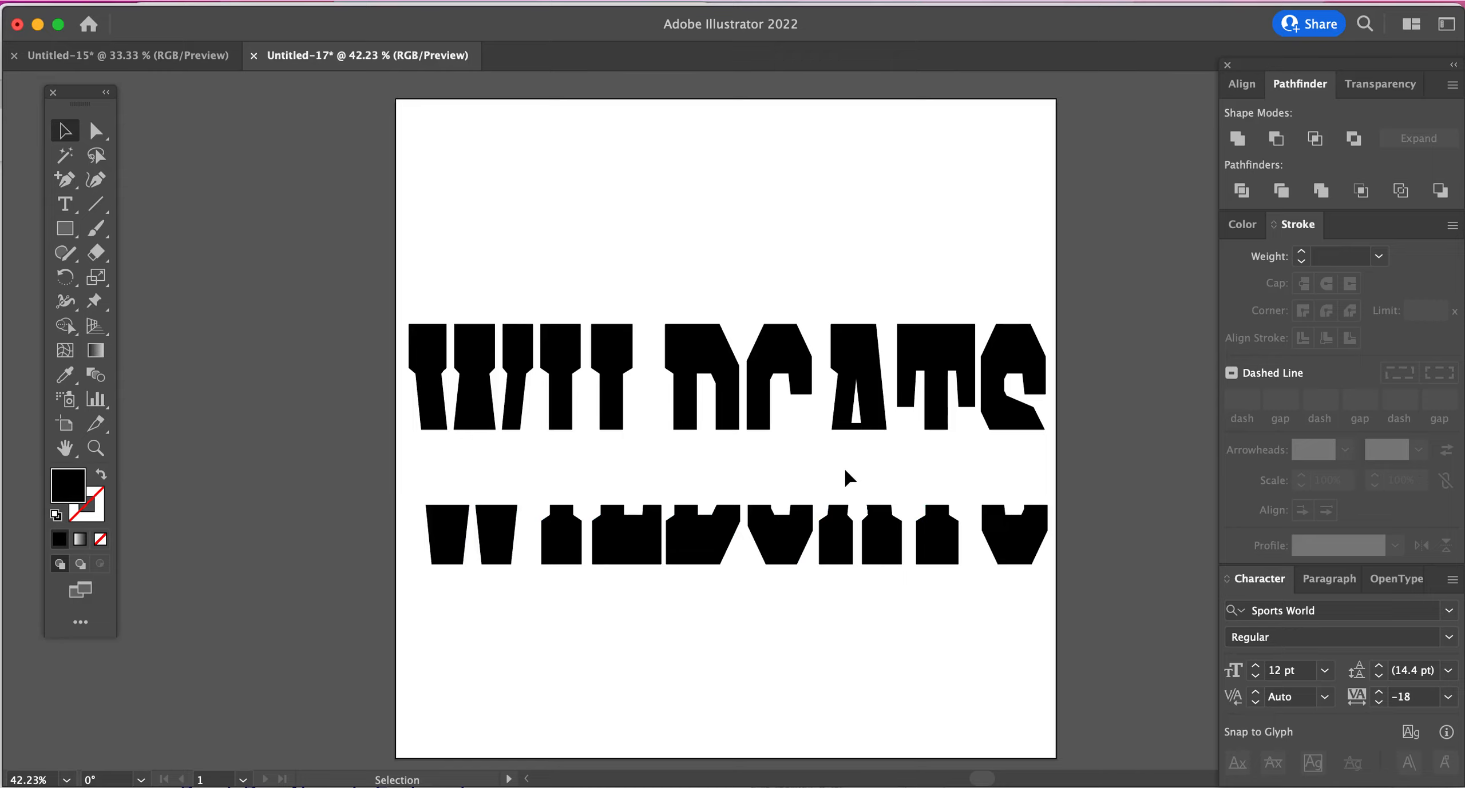
- Draw a thin black bar along the lower edge of the upper letter halves, spanning the whole word
{"action": "left_click", "coordinate": [66, 235]}
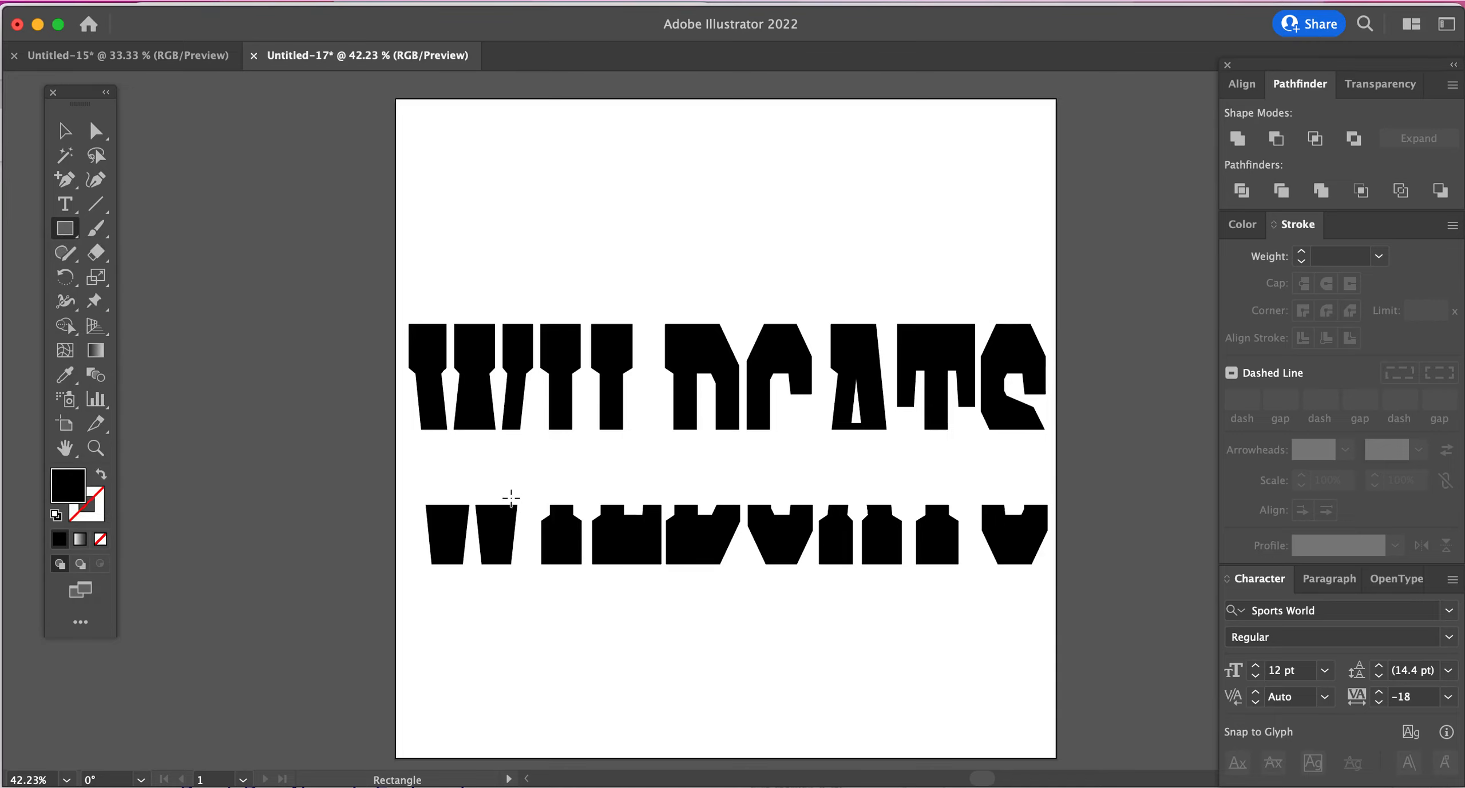
{"action": "left_click_drag", "start_coordinate": [437, 429], "coordinate": [1052, 435]}
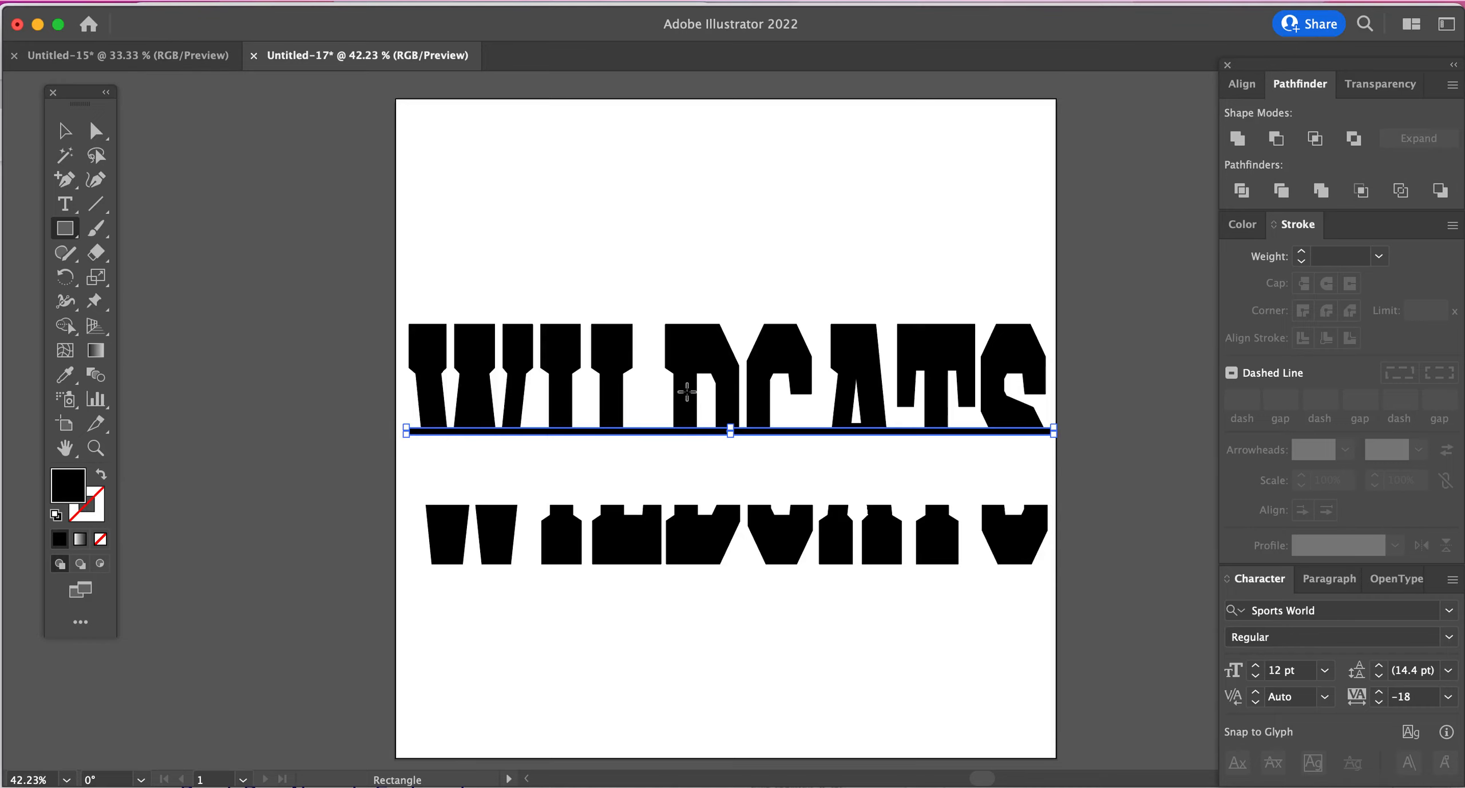
{"action": "key", "text": "v"}
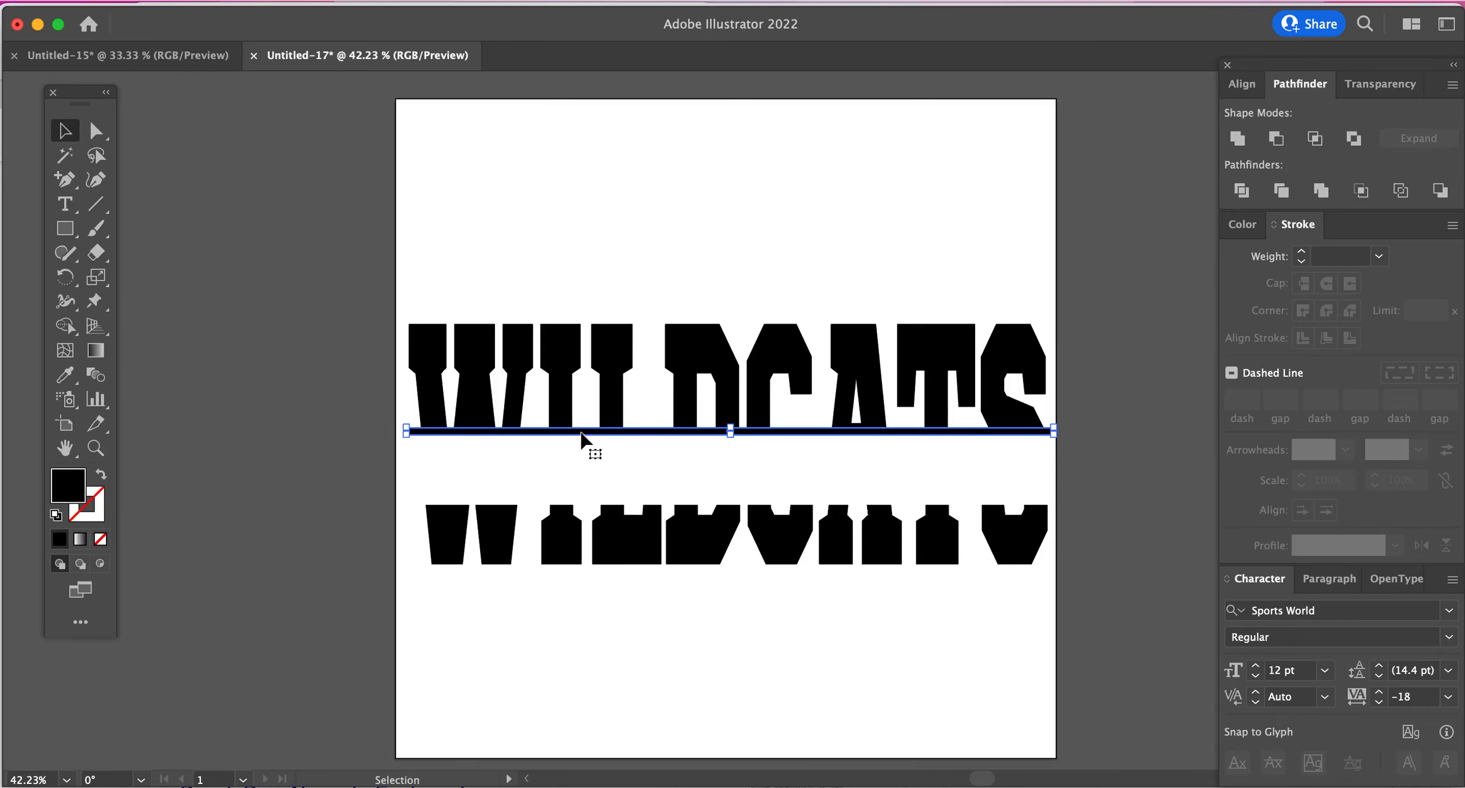
- Duplicate the thin bar and place the copy along the top edge of the lower letter halves
{"action": "right_click", "coordinate": [581, 433]}
{"action": "left_click", "coordinate": [627, 259]}
{"action": "left_click", "coordinate": [499, 455]}
{"action": "right_click", "coordinate": [521, 469]}
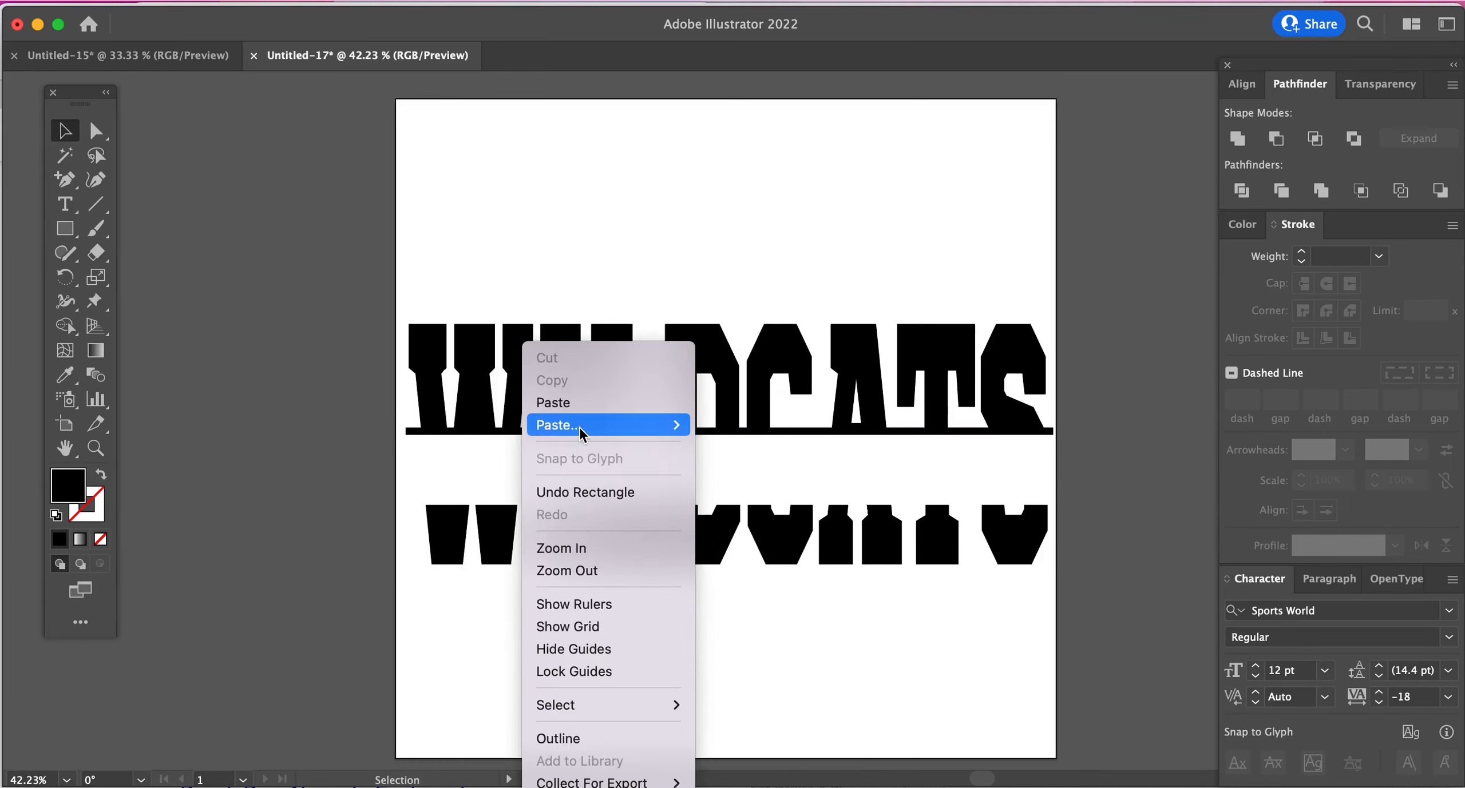
{"action": "left_click", "coordinate": [575, 403]}
{"action": "left_click_drag", "start_coordinate": [682, 416], "coordinate": [686, 501]}
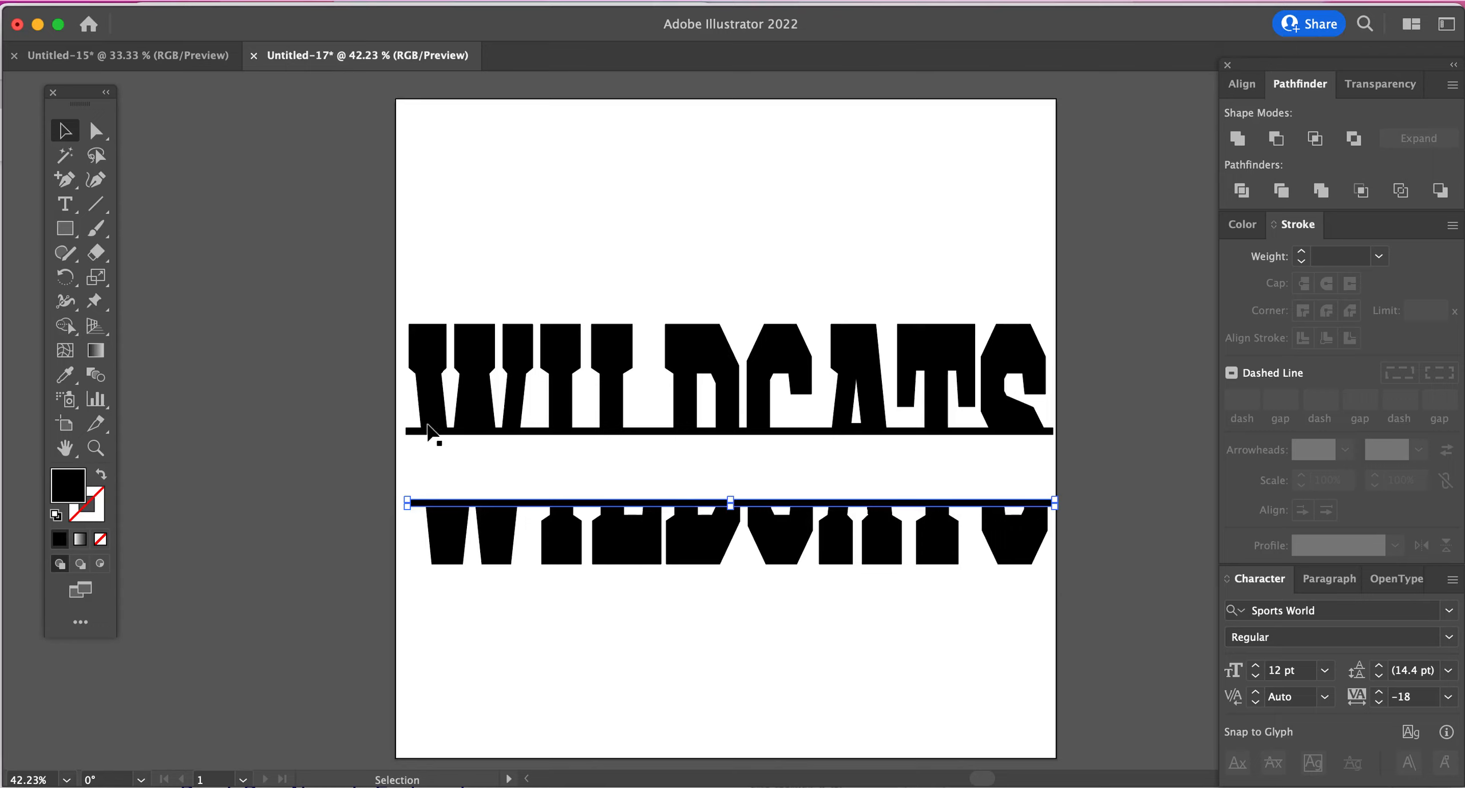
- Center both bars horizontally on the artboard, then nudge them right to line up with the start of the W
{"action": "left_click", "coordinate": [412, 432], "text": "shift"}
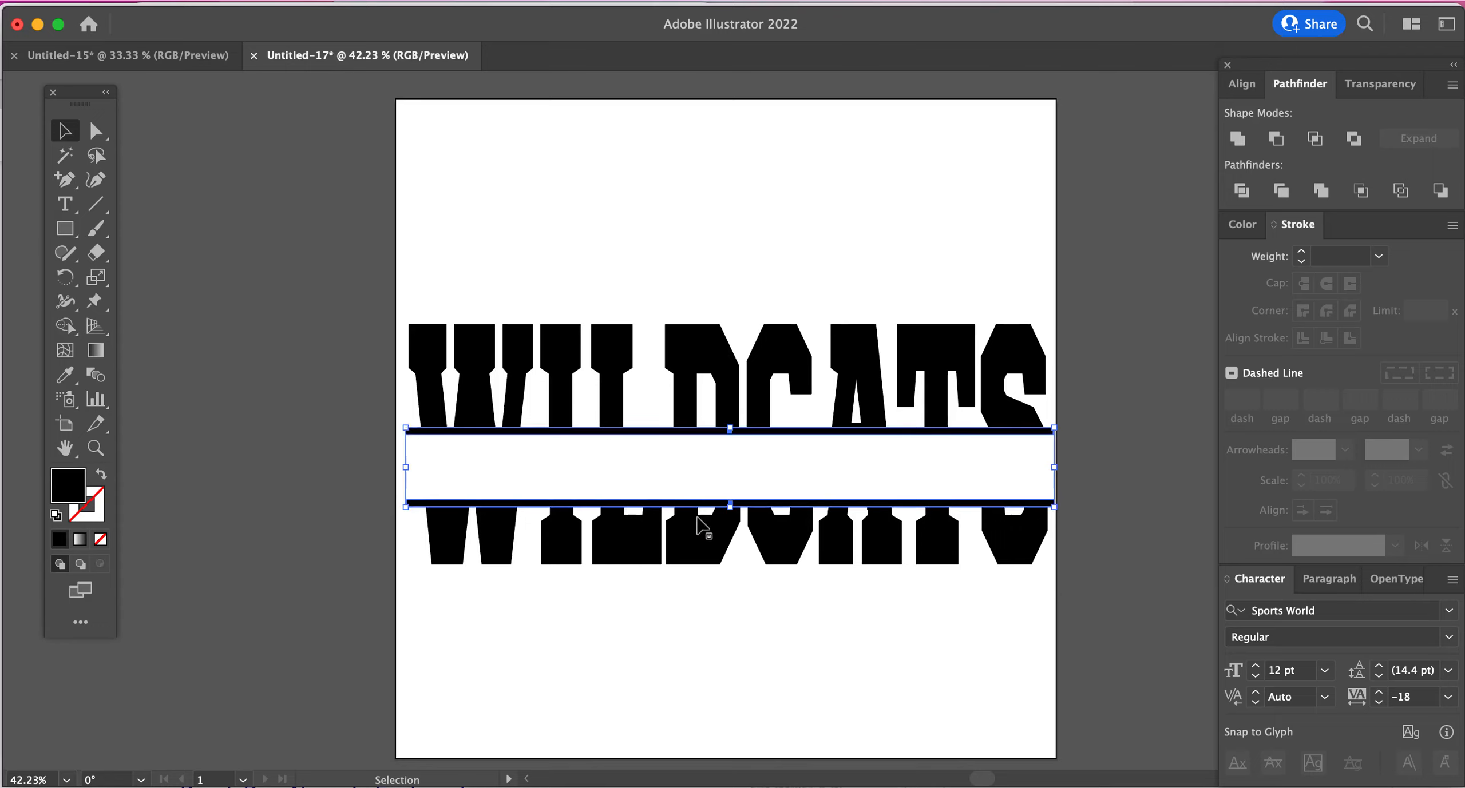
{"action": "left_click", "coordinate": [1243, 86]}
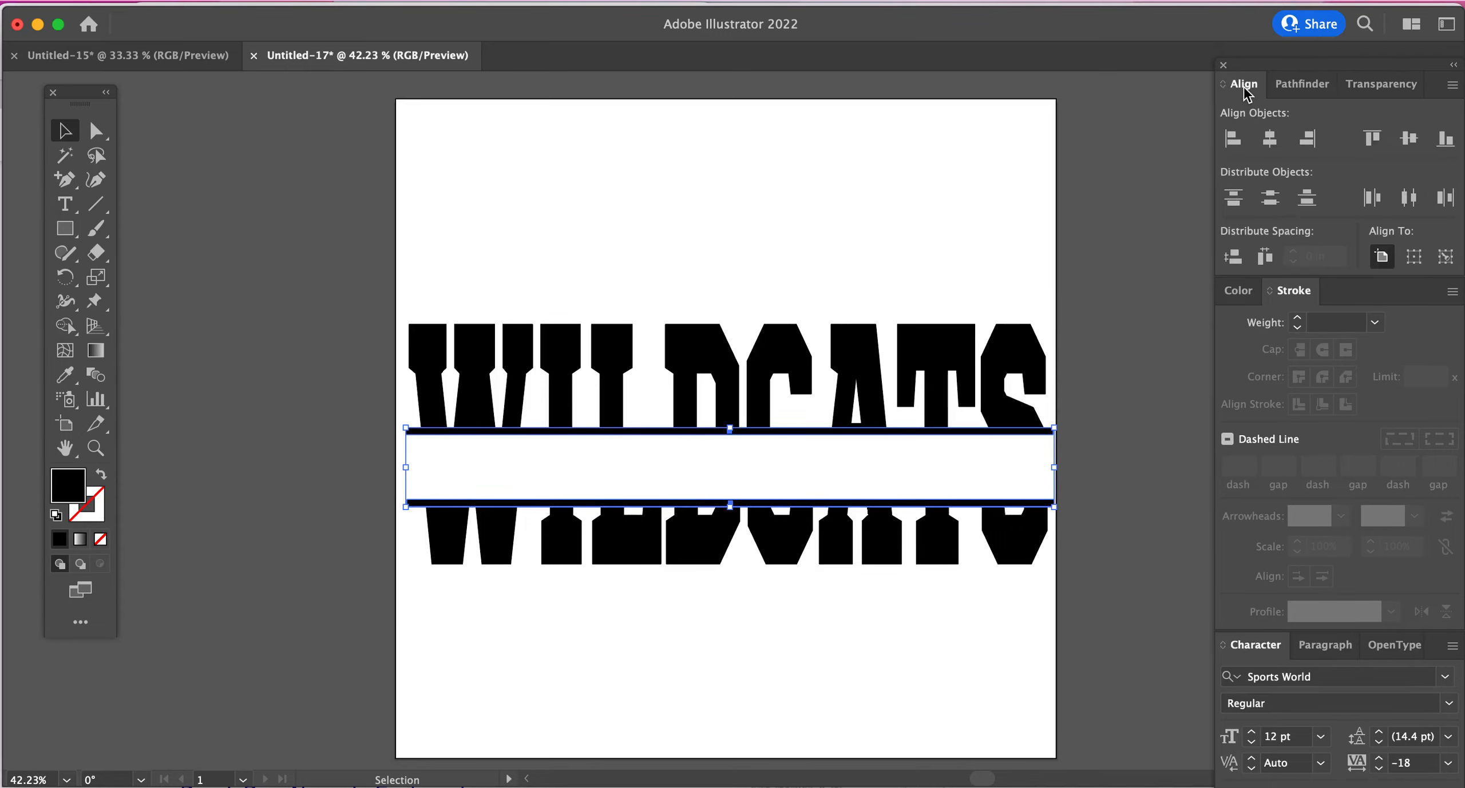
{"action": "left_click", "coordinate": [1269, 141]}
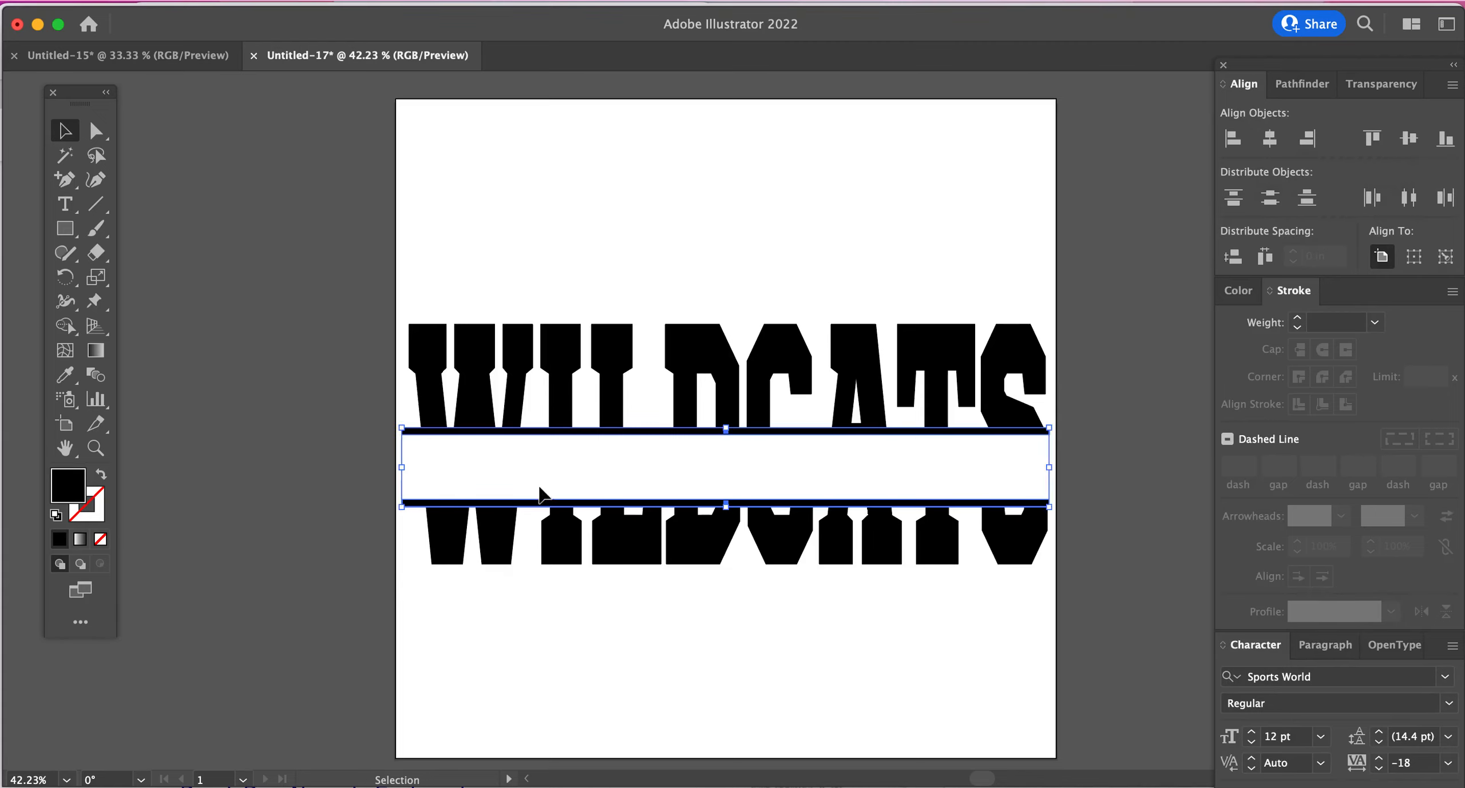
{"action": "key", "text": "Right"}
{"action": "key", "text": "Right"}
{"action": "key", "text": "Right"}
{"action": "key", "text": "Right"}
{"action": "key", "text": "Right"}
{"action": "key", "text": "Right"}
{"action": "key", "text": "Right"}
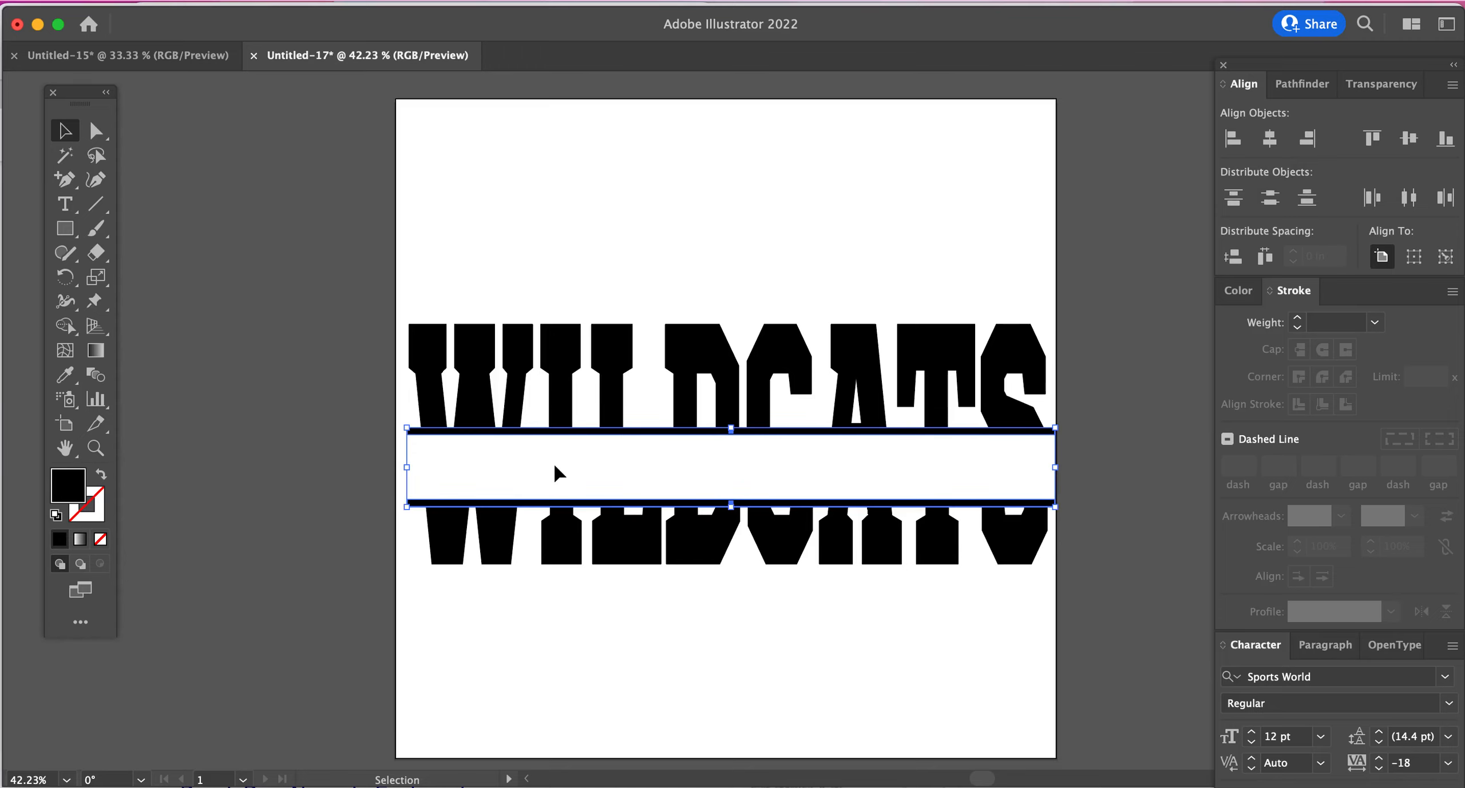
{"action": "left_click", "coordinate": [246, 239]}
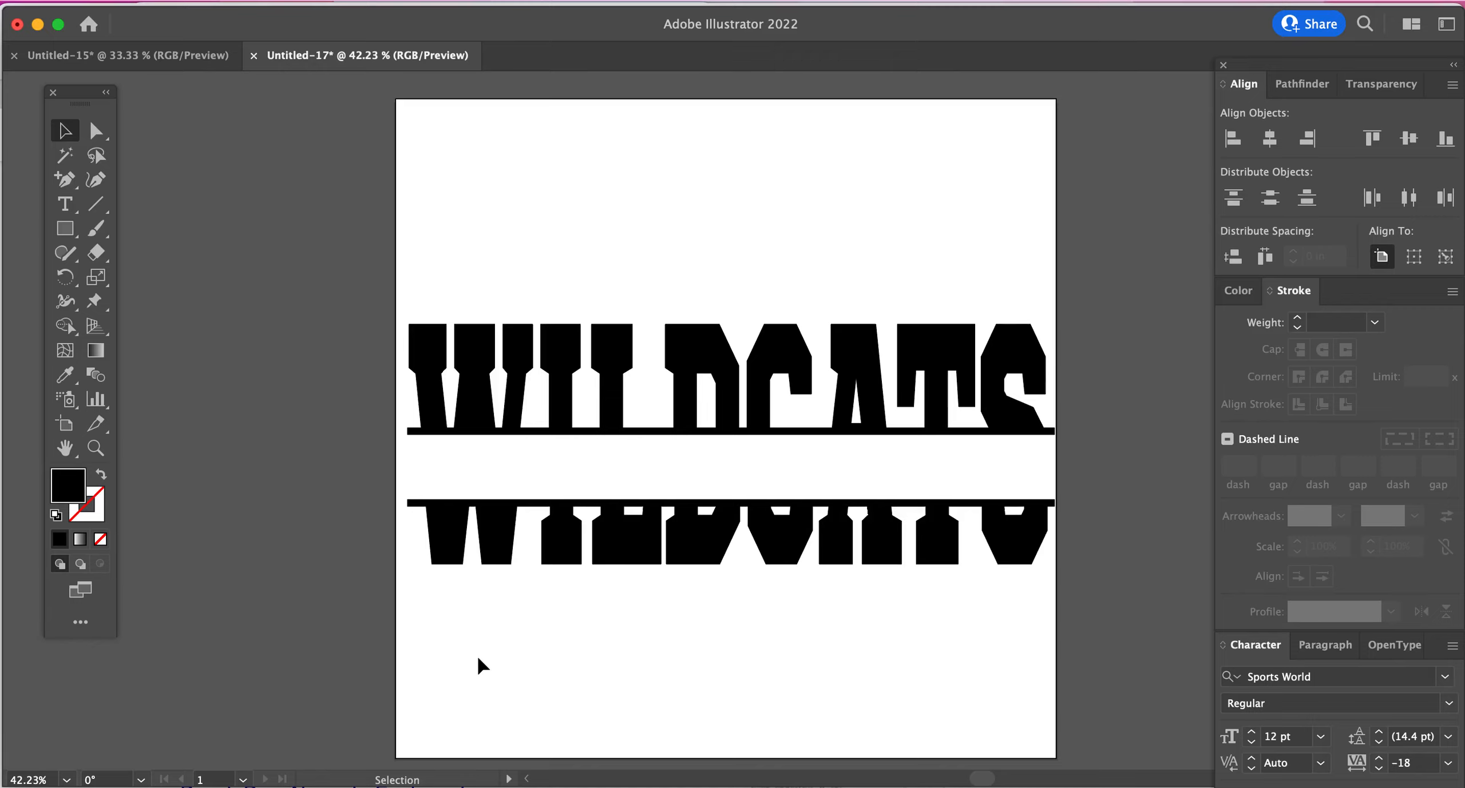
- Unite the lower bar with the lower letter halves into one shape
{"action": "left_click_drag", "start_coordinate": [355, 468], "coordinate": [1009, 570]}
{"action": "left_click", "coordinate": [889, 615]}
{"action": "left_click", "coordinate": [856, 503]}
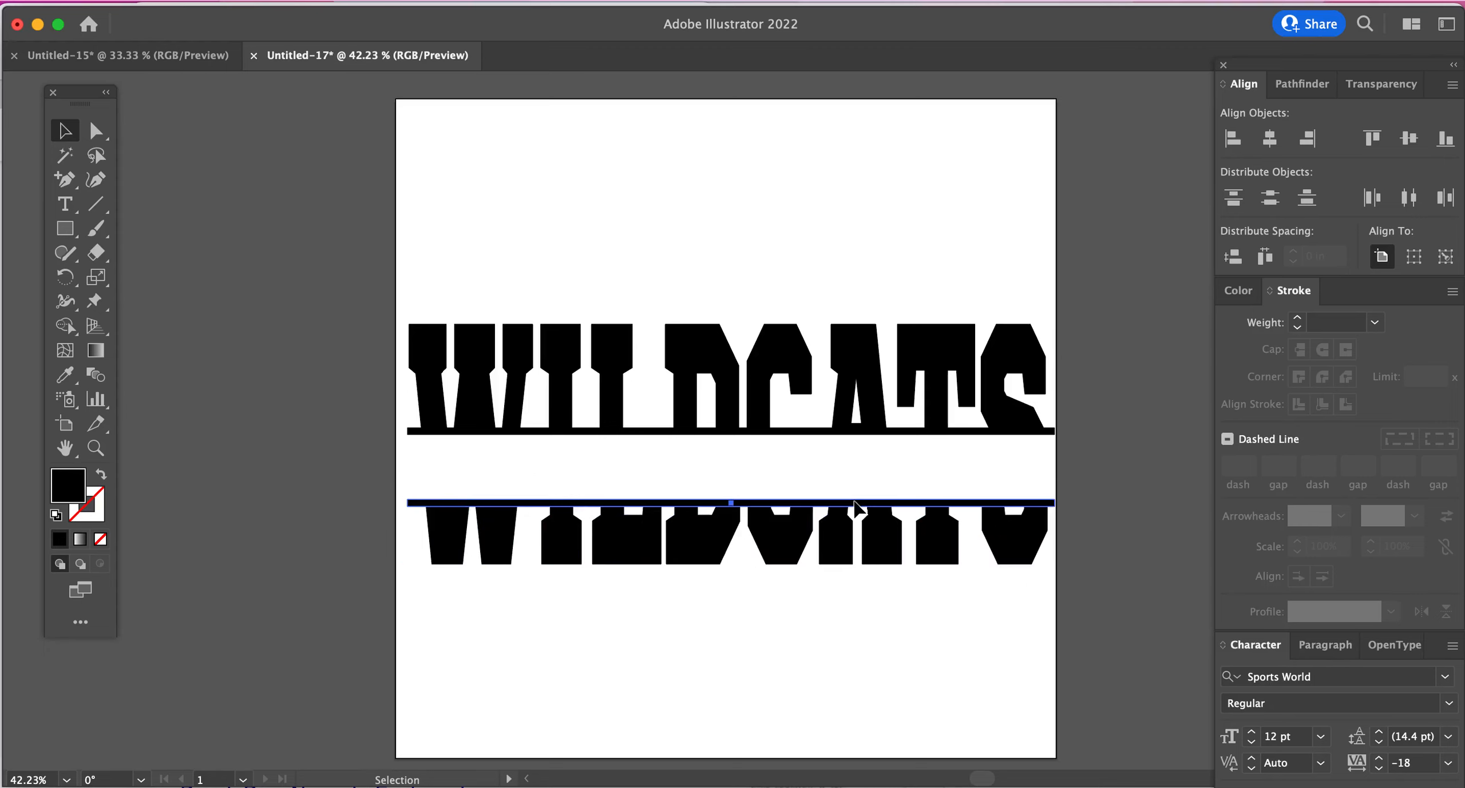
{"action": "left_click", "coordinate": [828, 552]}
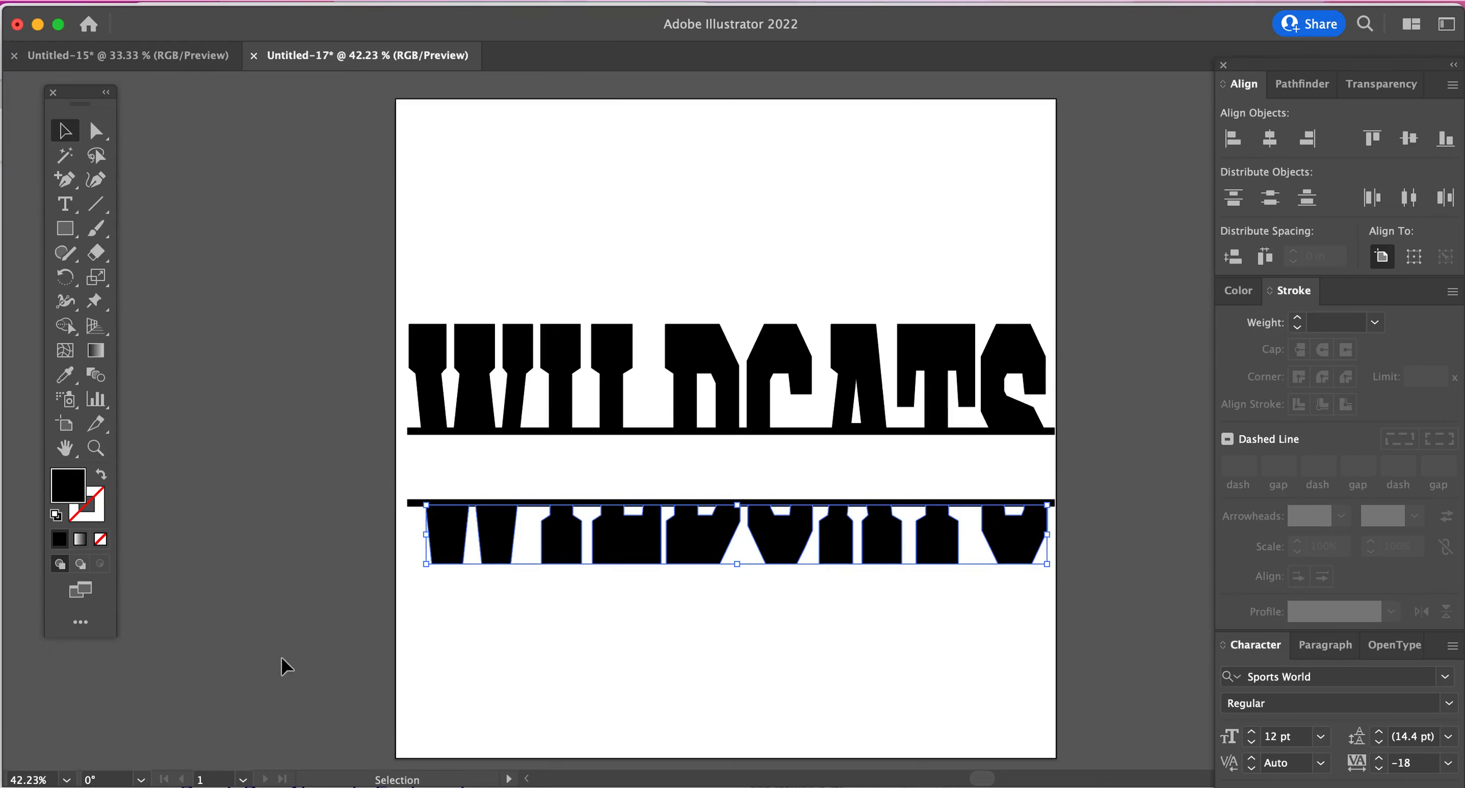
{"action": "left_click", "coordinate": [376, 533]}
{"action": "left_click_drag", "start_coordinate": [427, 456], "coordinate": [1093, 637]}
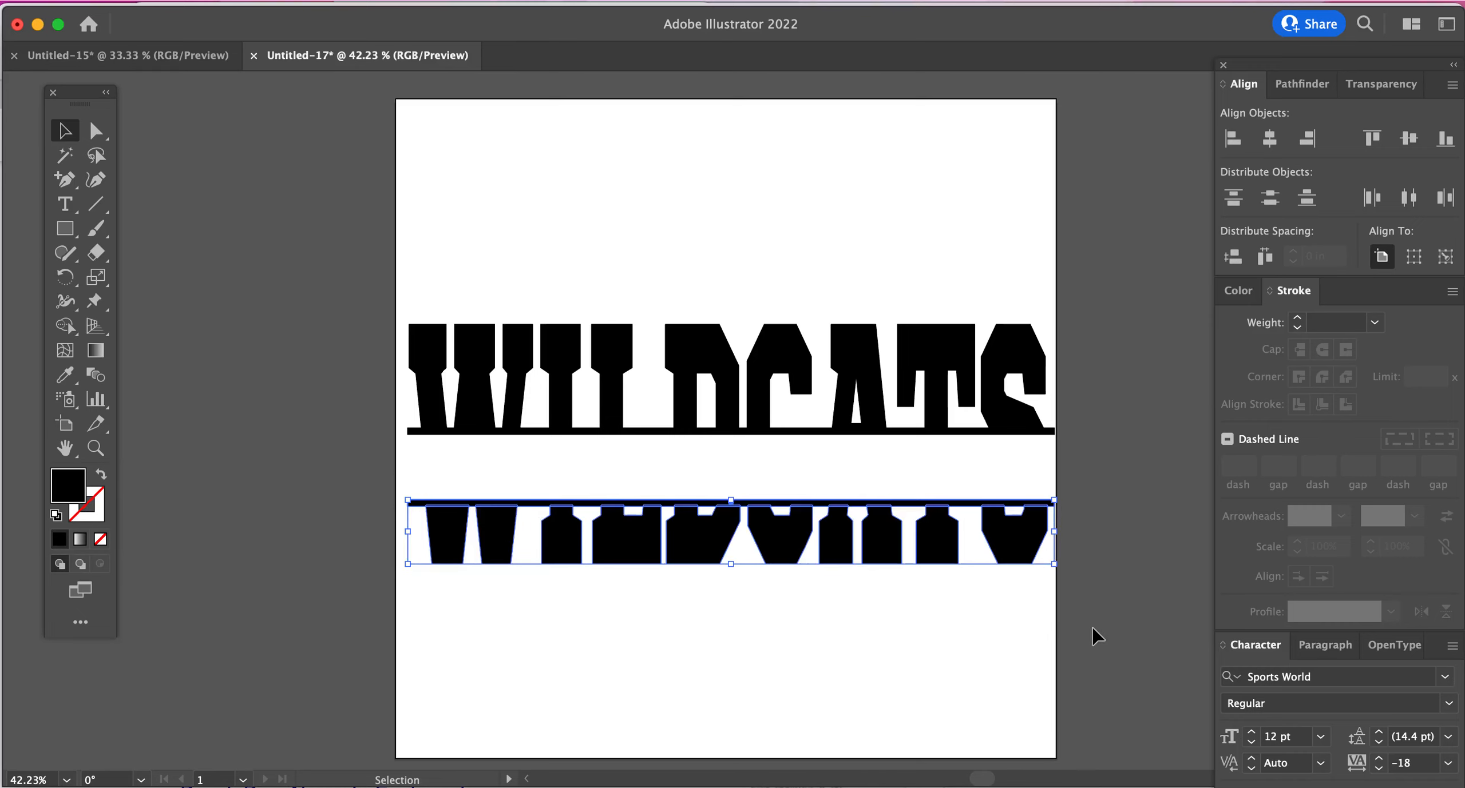
{"action": "left_click", "coordinate": [1292, 87]}
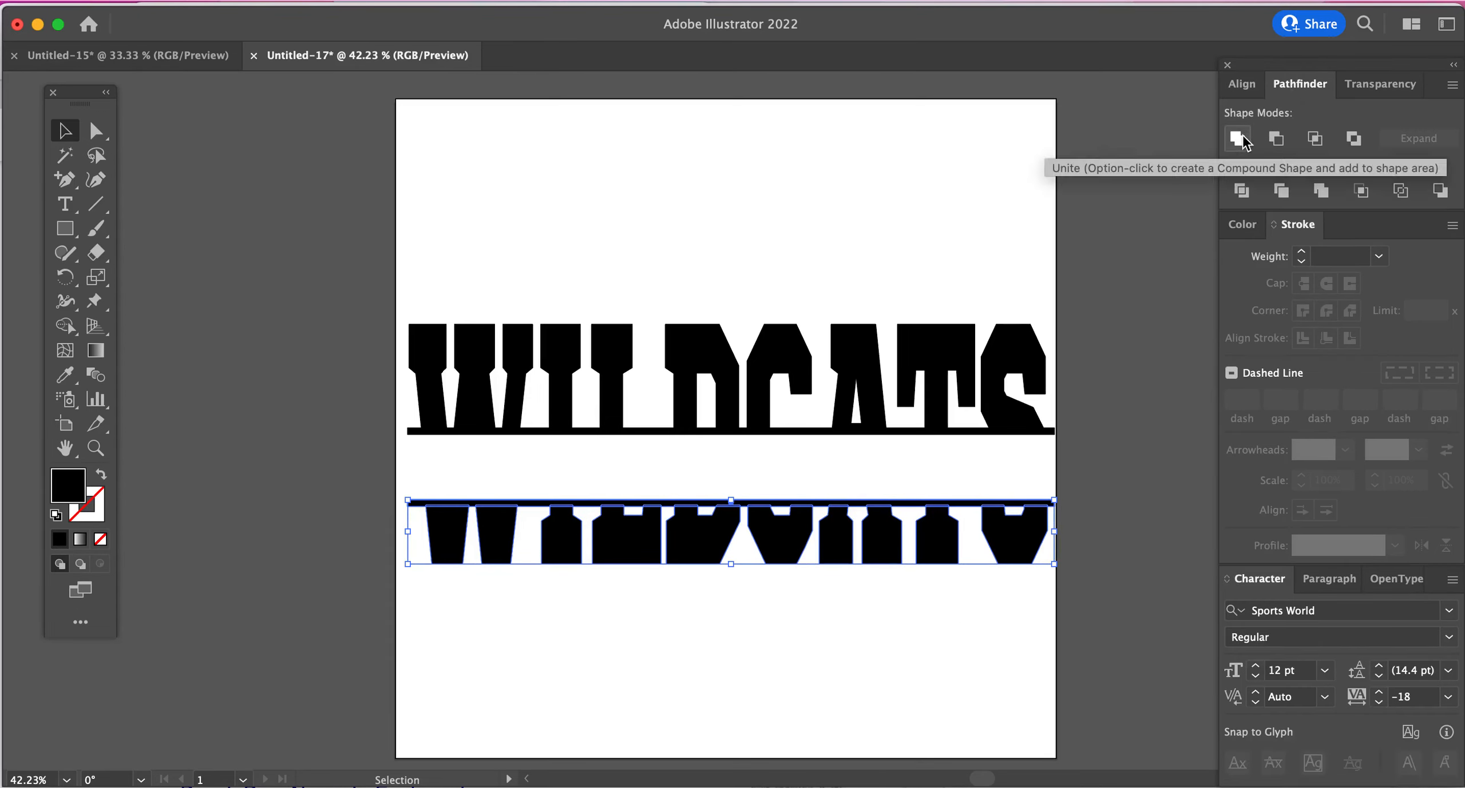
{"action": "left_click", "coordinate": [1241, 142]}
{"action": "left_click", "coordinate": [532, 229]}
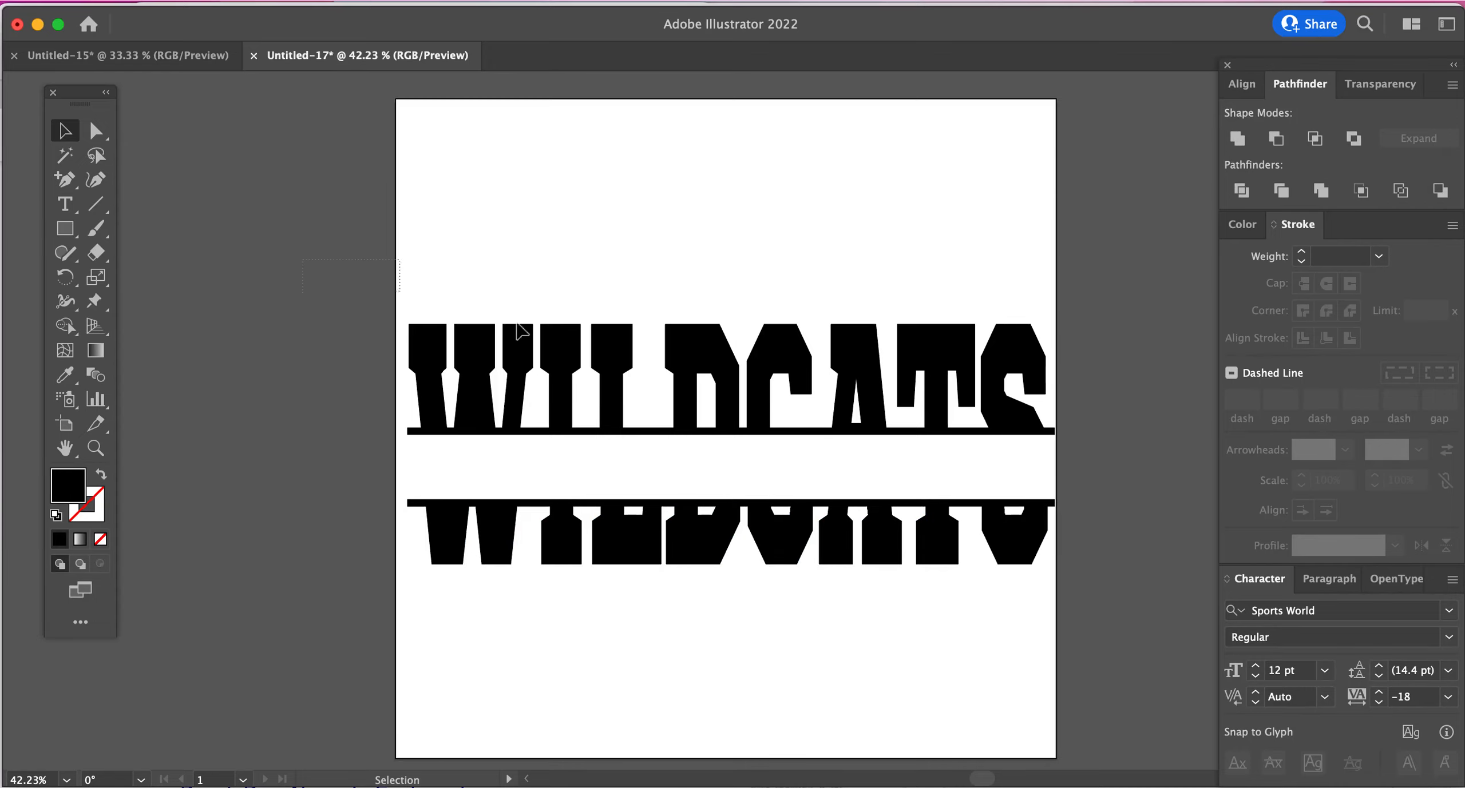
- Unite the upper bar with the upper letter halves and move the merged shape up slightly to widen the gap
{"action": "left_click_drag", "start_coordinate": [309, 261], "coordinate": [1067, 450]}
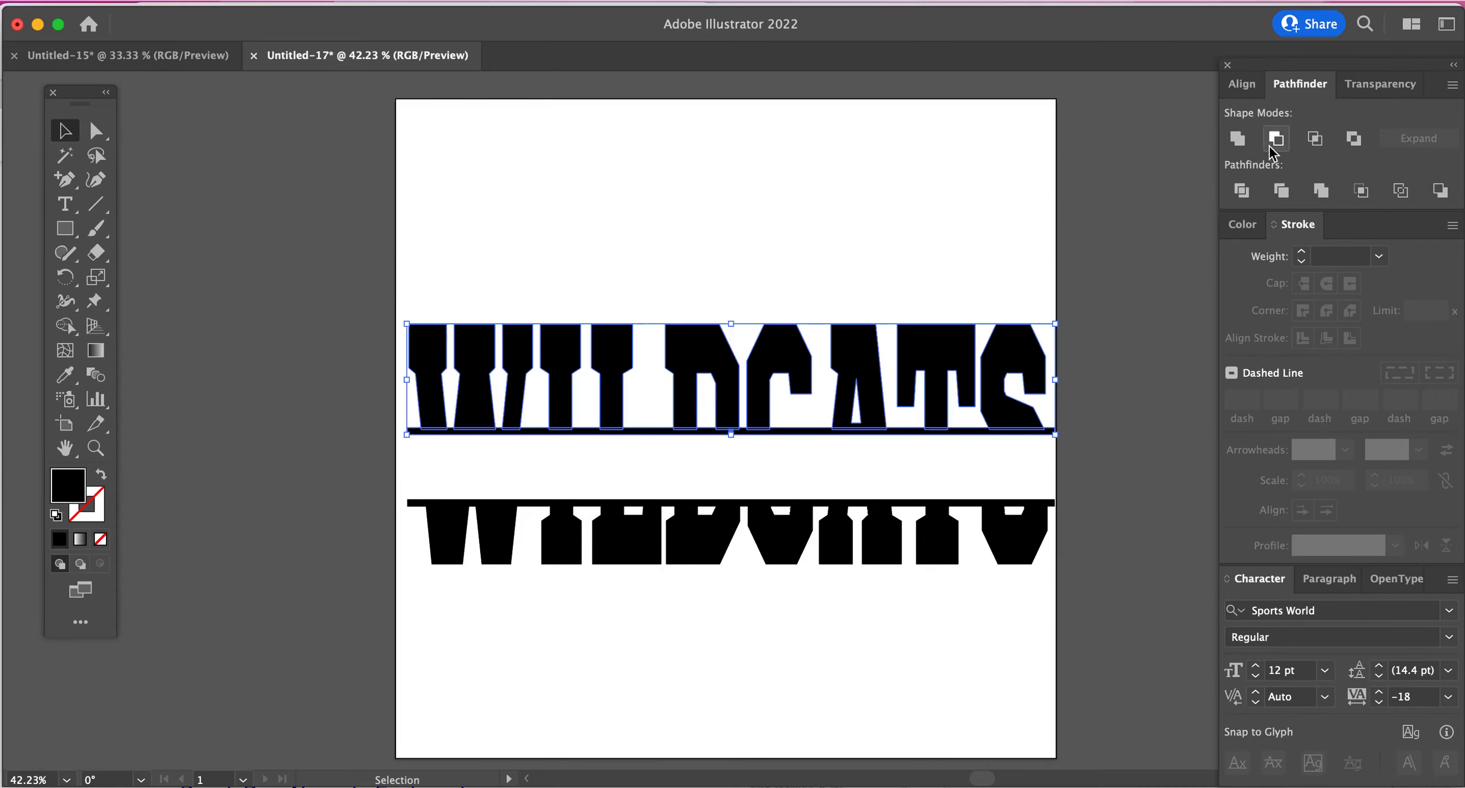
{"action": "left_click", "coordinate": [1237, 137]}
{"action": "left_click", "coordinate": [874, 468]}
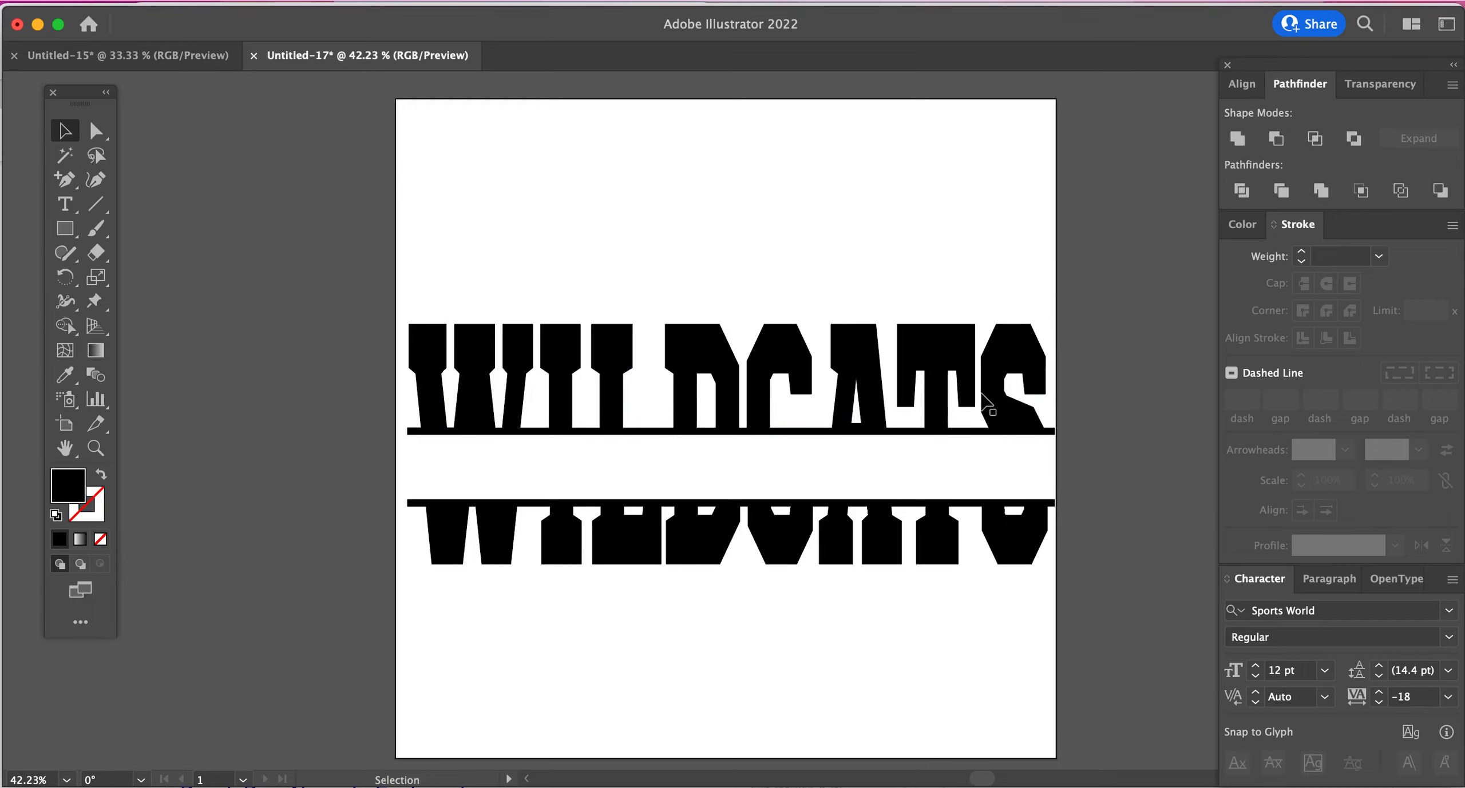
{"action": "left_click_drag", "start_coordinate": [744, 390], "coordinate": [735, 376]}
{"action": "left_click", "coordinate": [664, 301]}
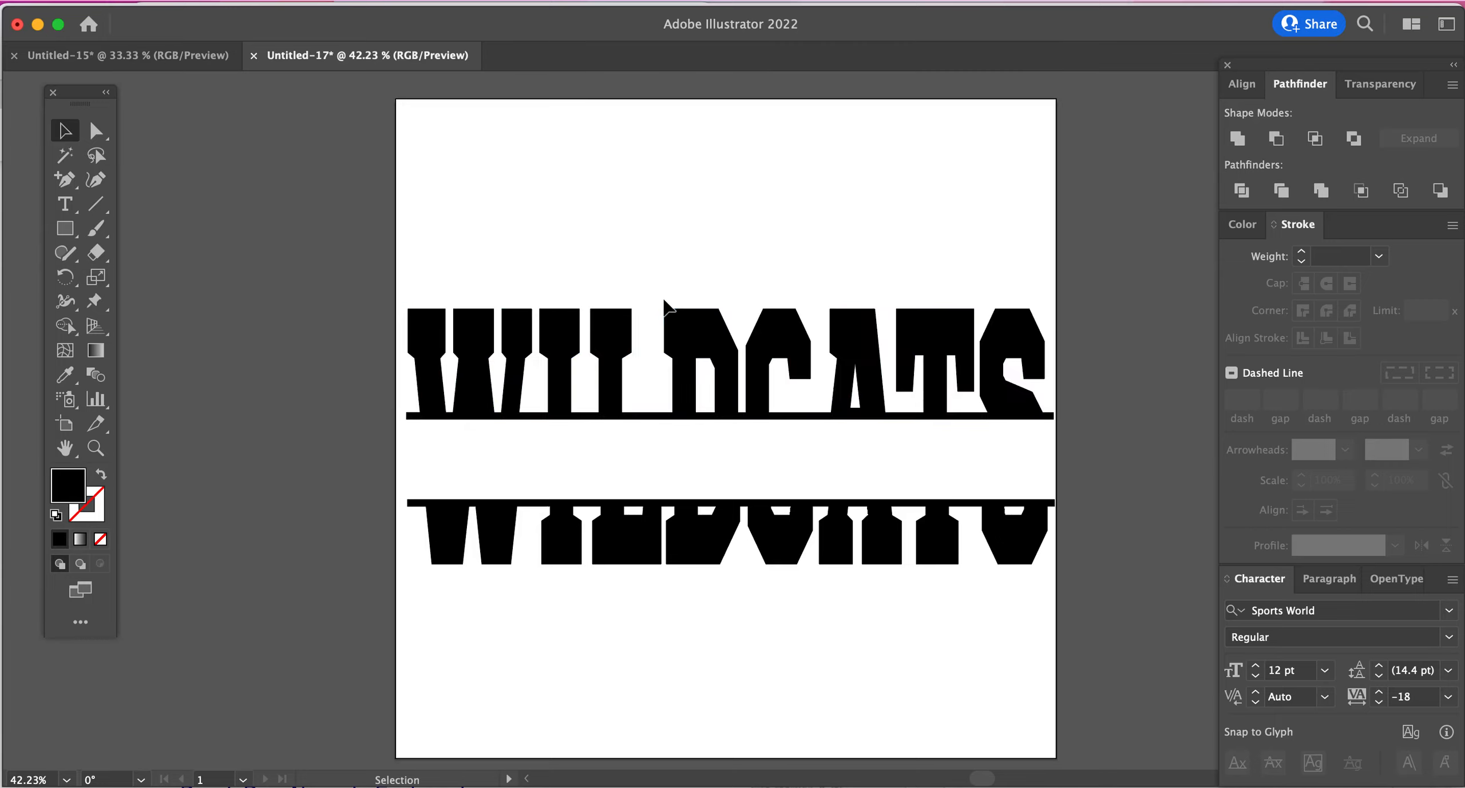
- Add the text "Your Team" in the gap between the two bars
{"action": "left_click", "coordinate": [64, 204]}
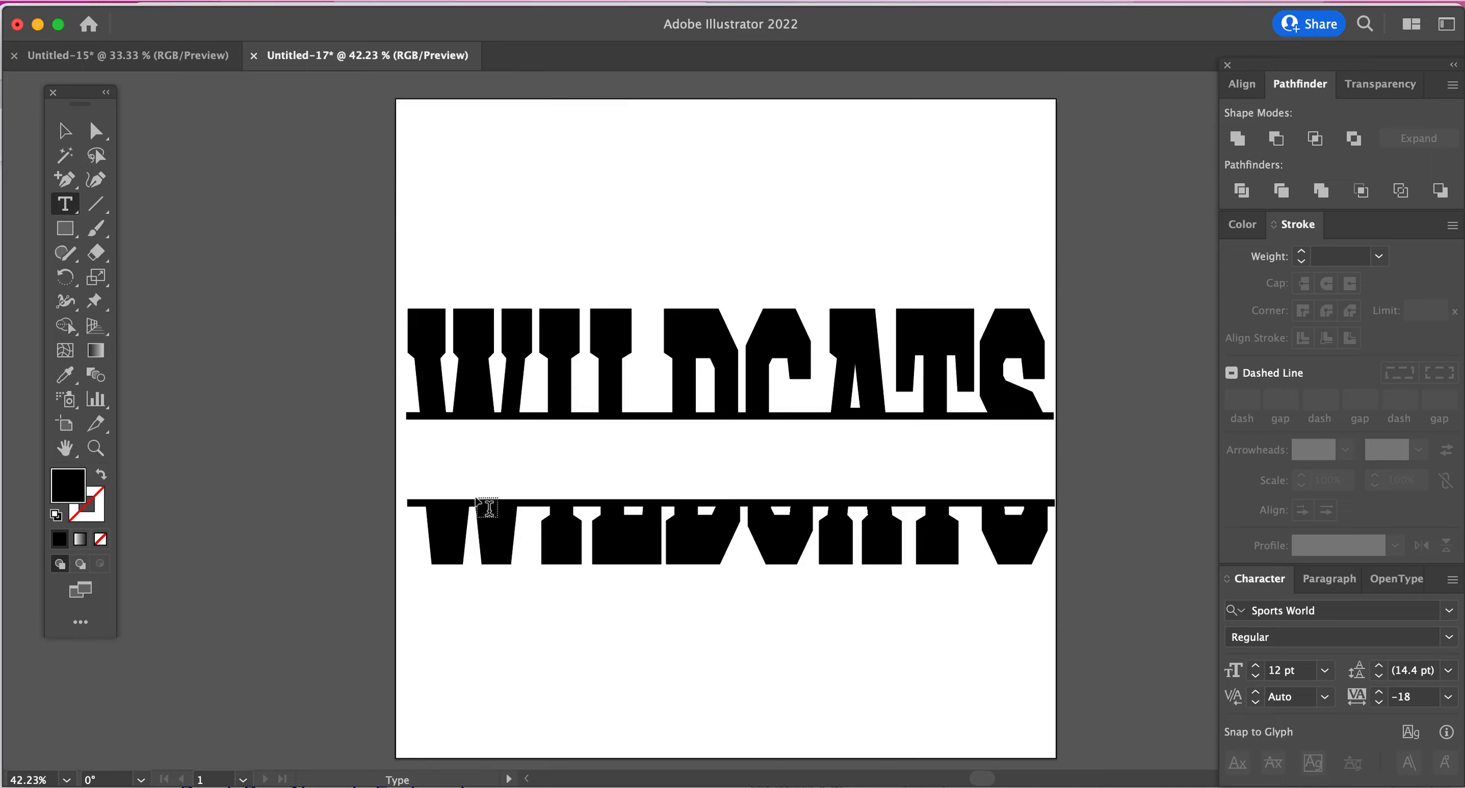
{"action": "left_click", "coordinate": [454, 453]}
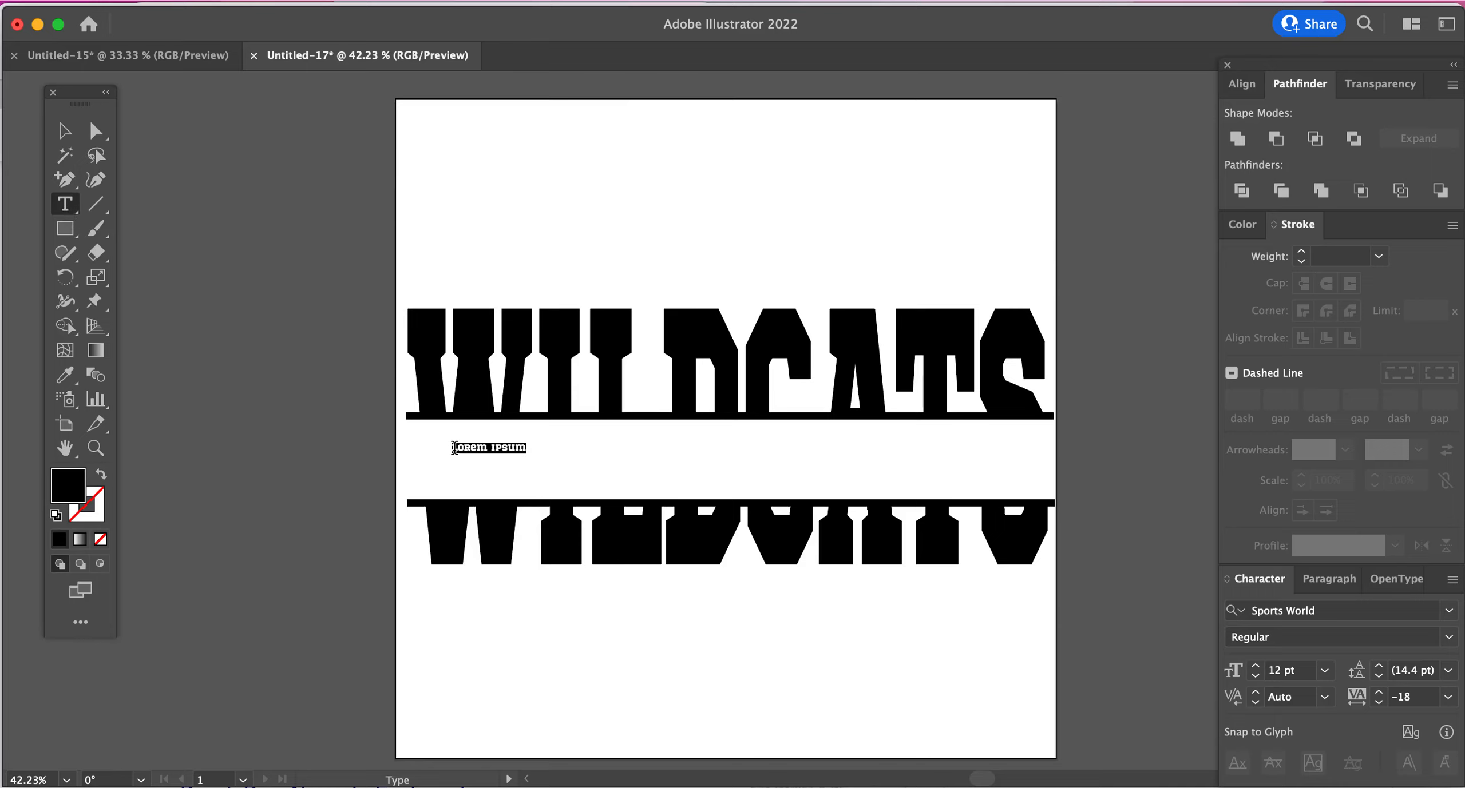
{"action": "key", "text": "BackSpace"}
{"action": "left_click", "coordinate": [65, 131]}
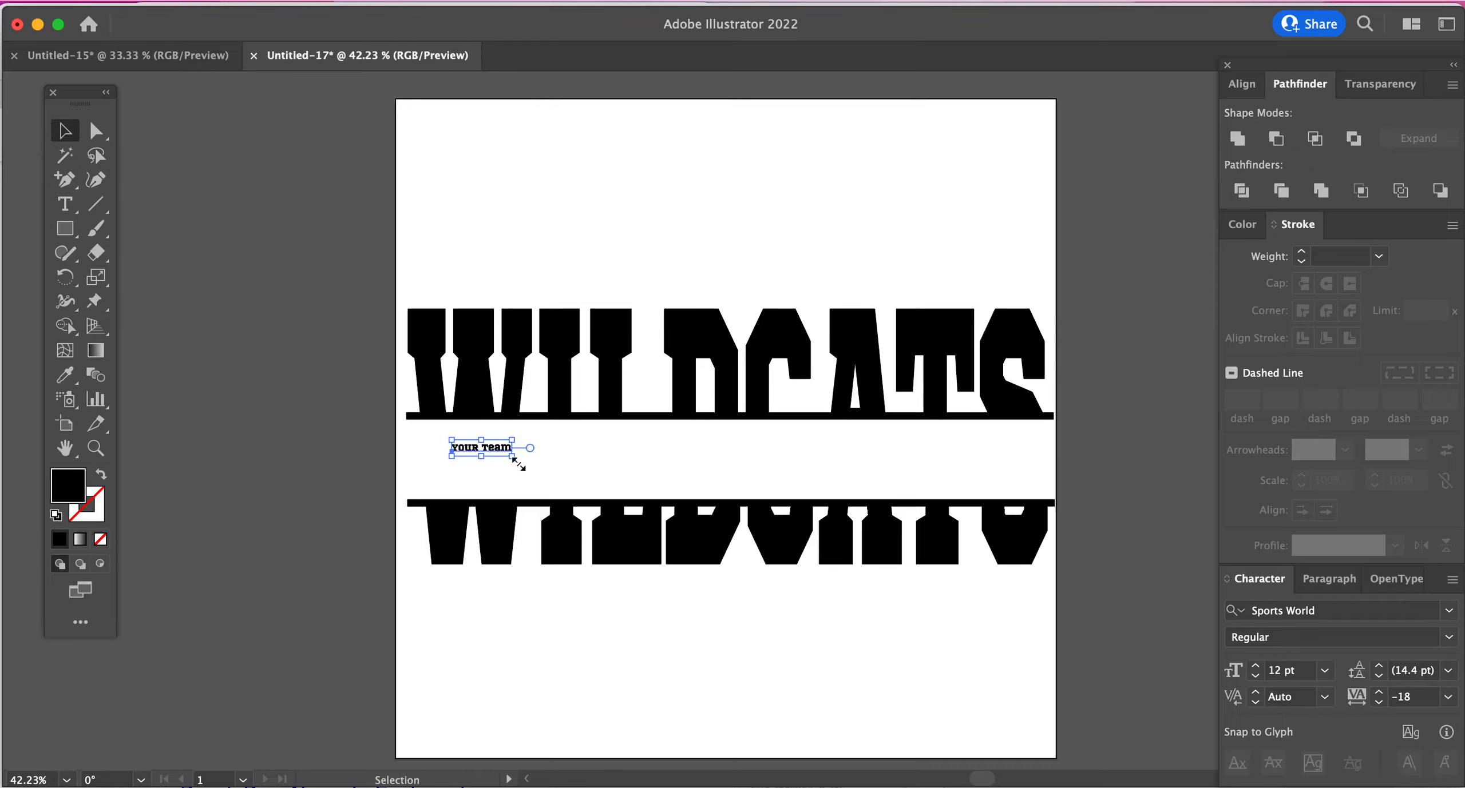
- Enlarge the "Your Team" text to about 135.5 pt to fill the gap and change its font to AGSmallTalkSurvivor Medium
{"action": "left_click_drag", "start_coordinate": [517, 464], "coordinate": [927, 489]}
{"action": "left_click", "coordinate": [830, 670]}
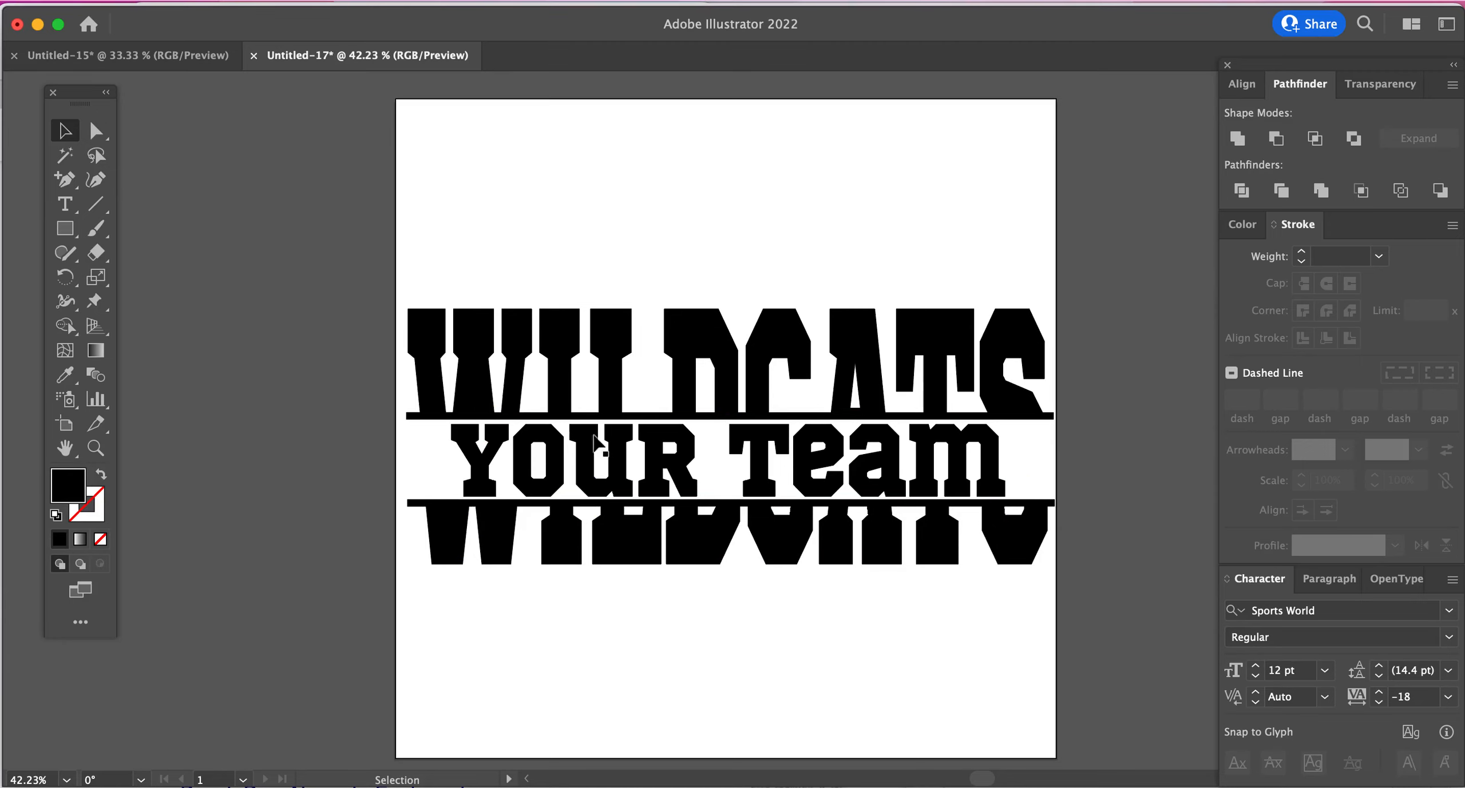
{"action": "left_click", "coordinate": [595, 492]}
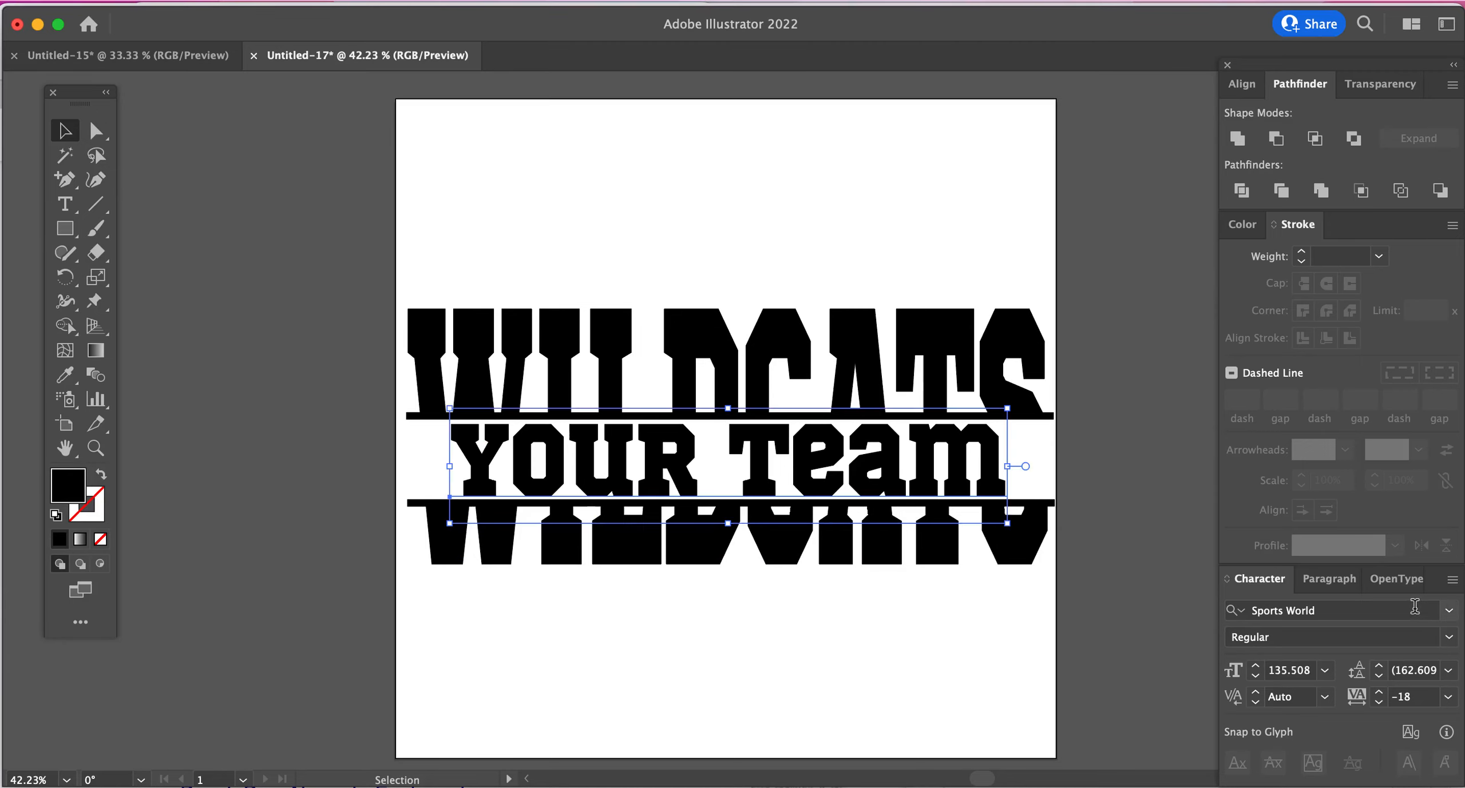
{"action": "left_click", "coordinate": [1448, 611]}
{"action": "scroll", "coordinate": [1303, 760], "scroll_direction": "up", "scroll_amount": 10}
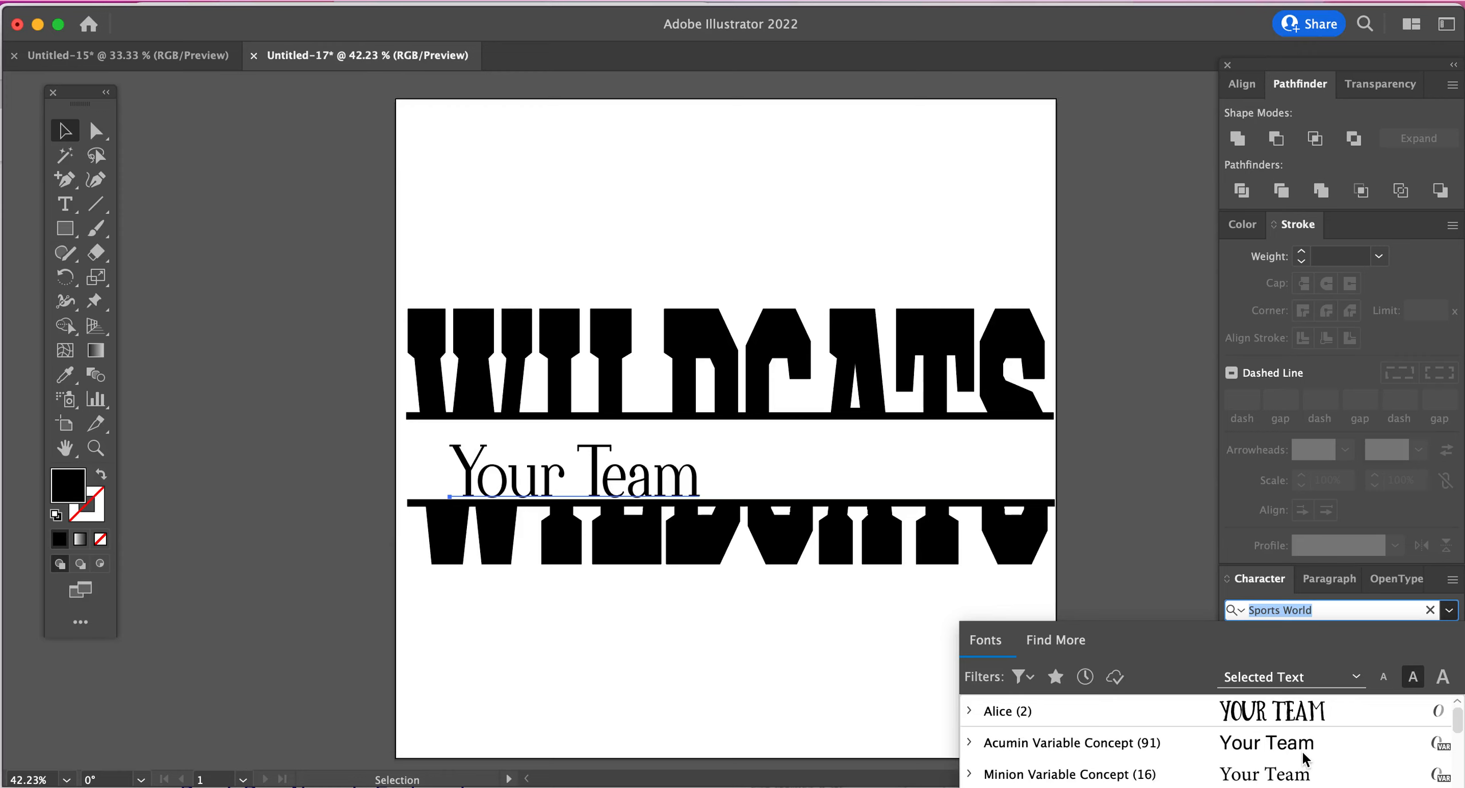
{"action": "scroll", "coordinate": [1261, 749], "scroll_direction": "up", "scroll_amount": 3}
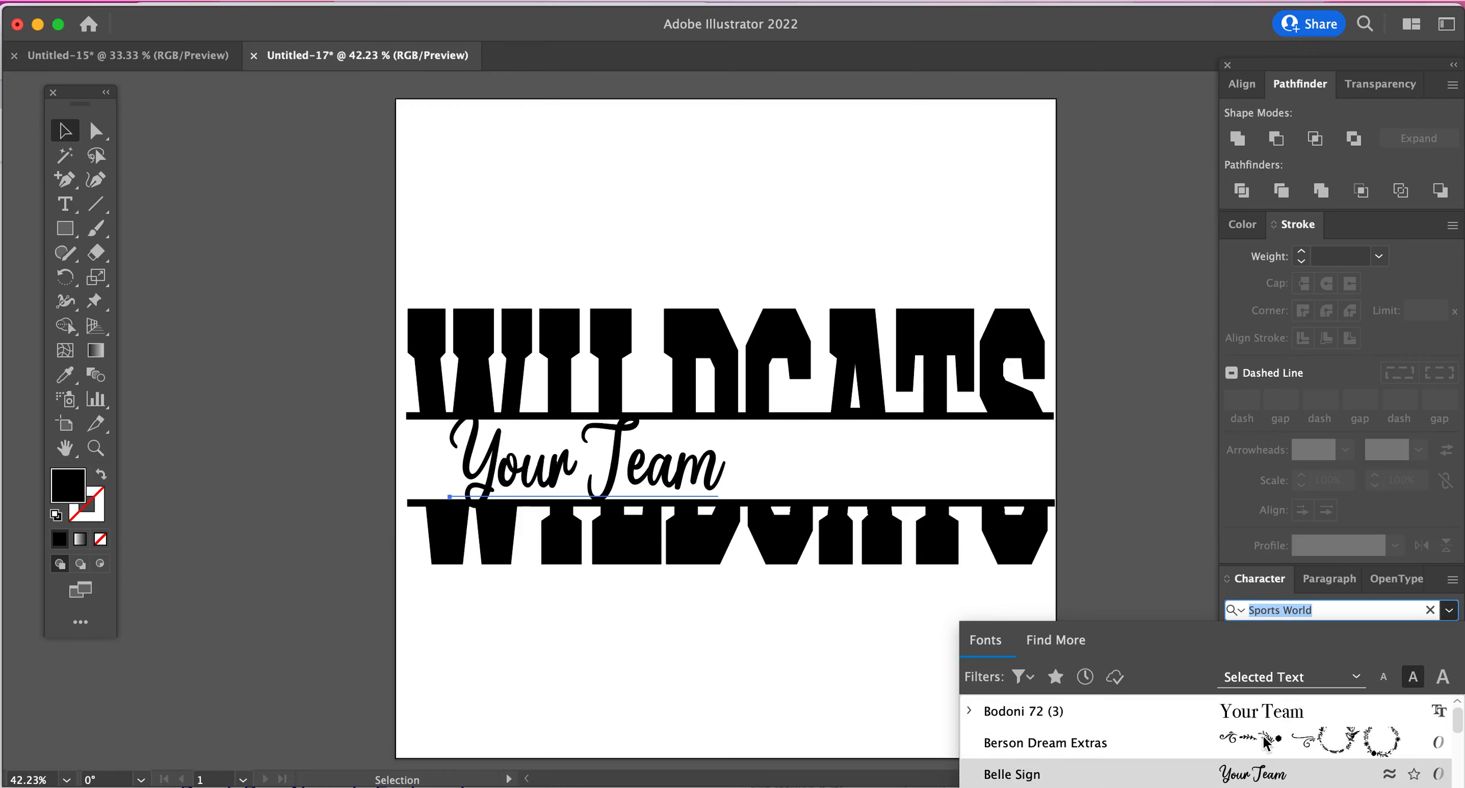
{"action": "left_click", "coordinate": [1260, 744]}
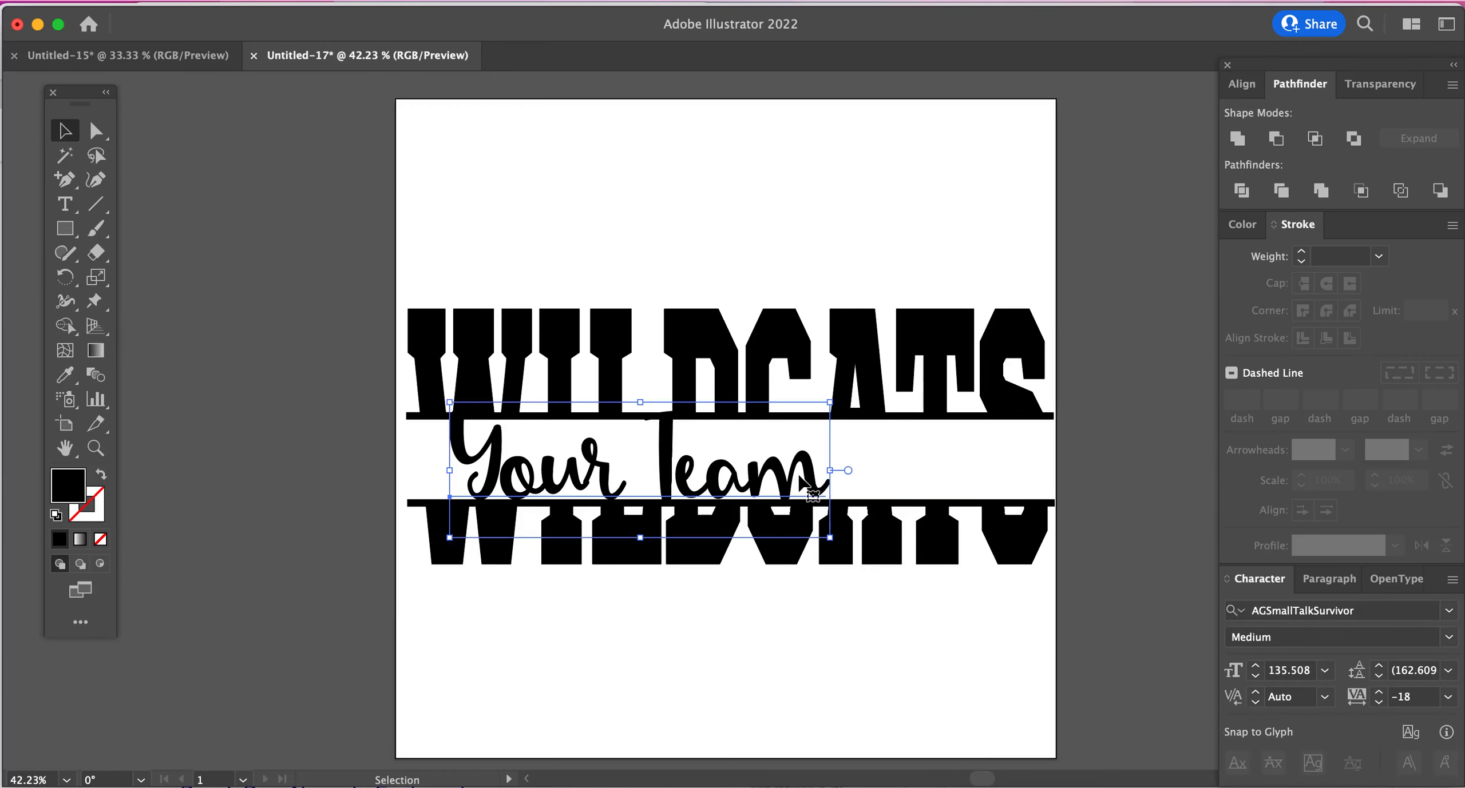
- Fit the "Your Team" text between the two bars at about 103 pt and stretch it horizontally to nearly the bars' length
{"action": "left_click_drag", "start_coordinate": [833, 406], "coordinate": [869, 437]}
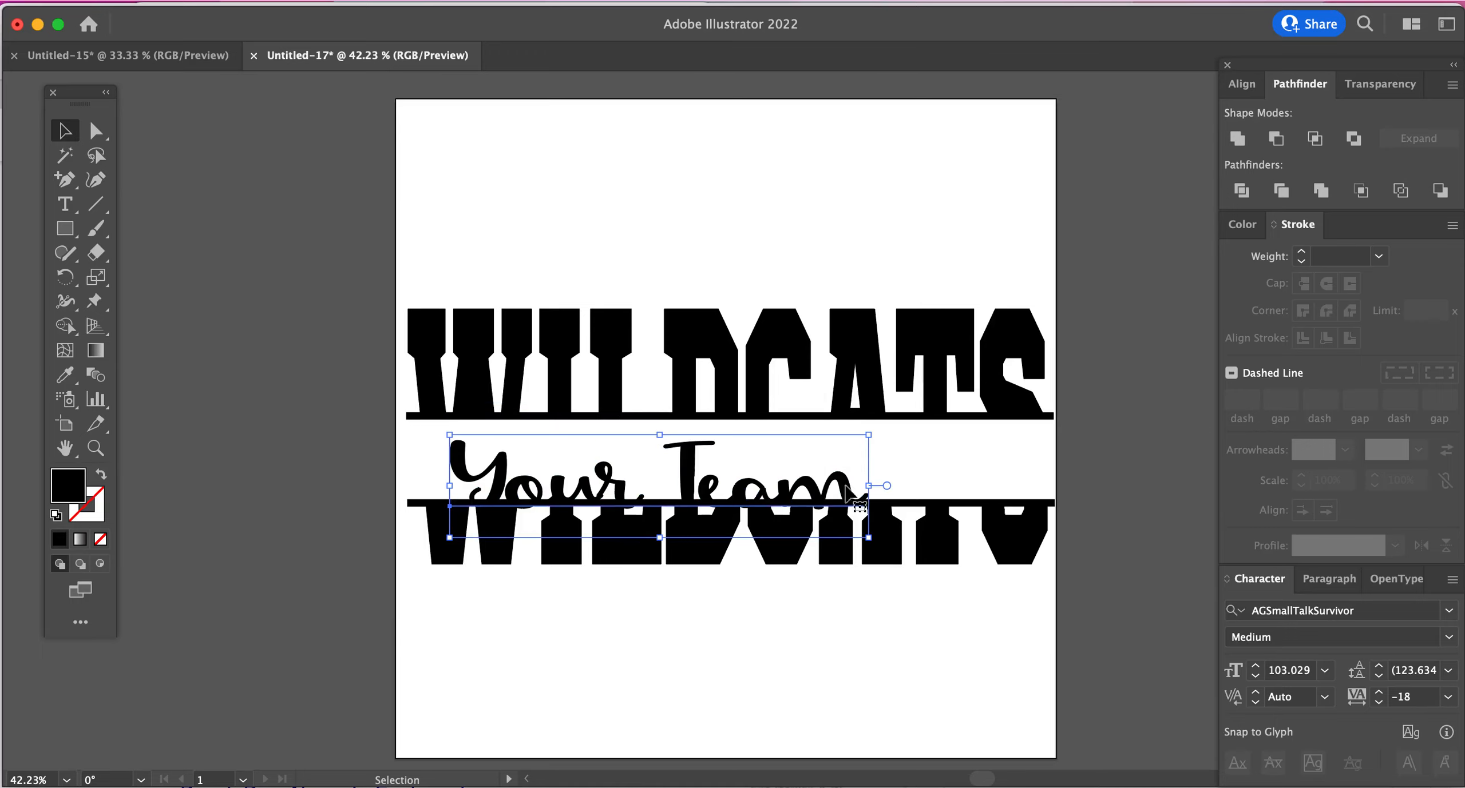
{"action": "left_click_drag", "start_coordinate": [842, 486], "coordinate": [901, 476]}
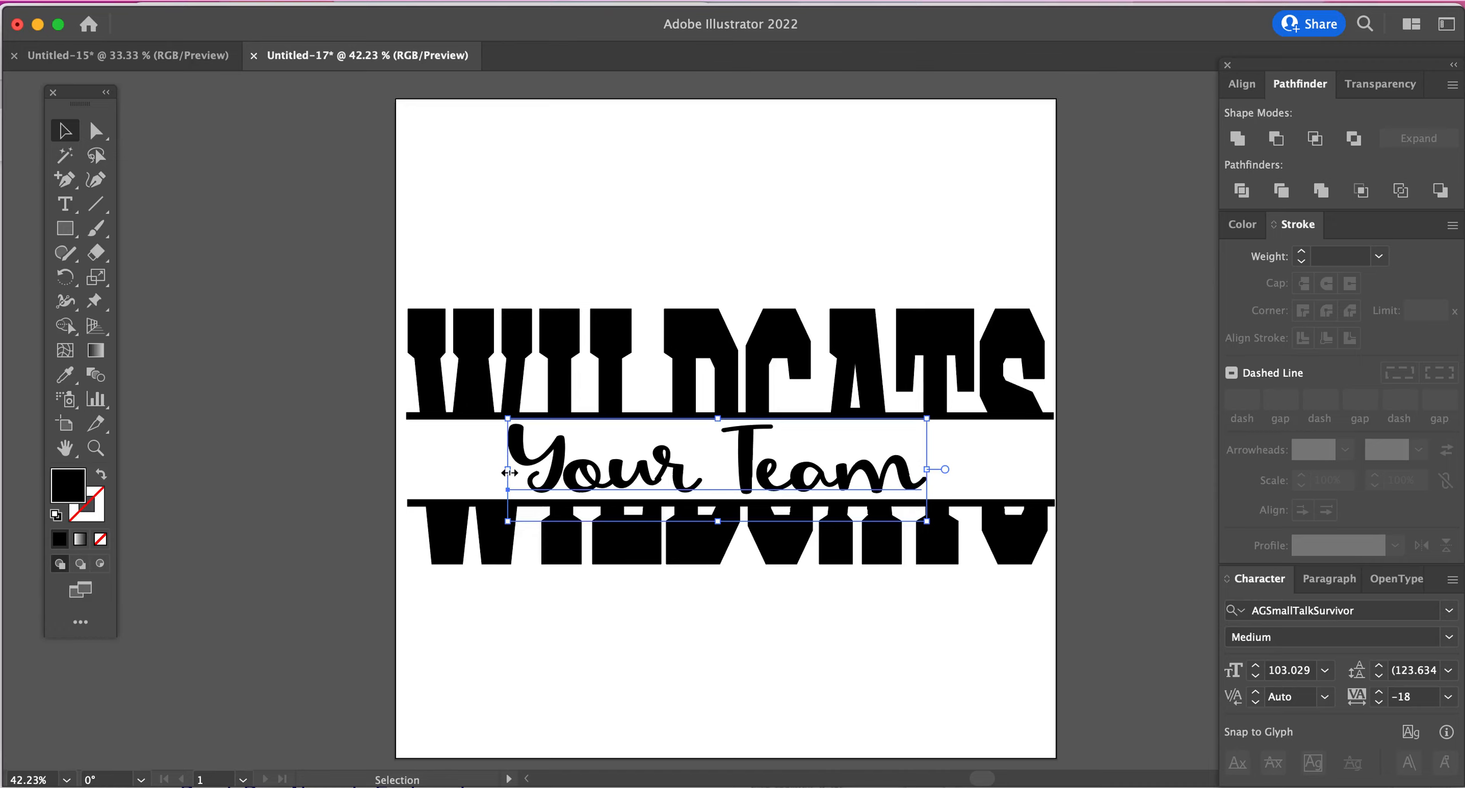
{"action": "left_click_drag", "start_coordinate": [508, 472], "coordinate": [444, 472]}
{"action": "left_click_drag", "start_coordinate": [927, 469], "coordinate": [1013, 469]}
{"action": "left_click", "coordinate": [938, 615]}
- Fill the "Your Team" text with red, #ED1823
{"action": "left_click", "coordinate": [496, 475]}
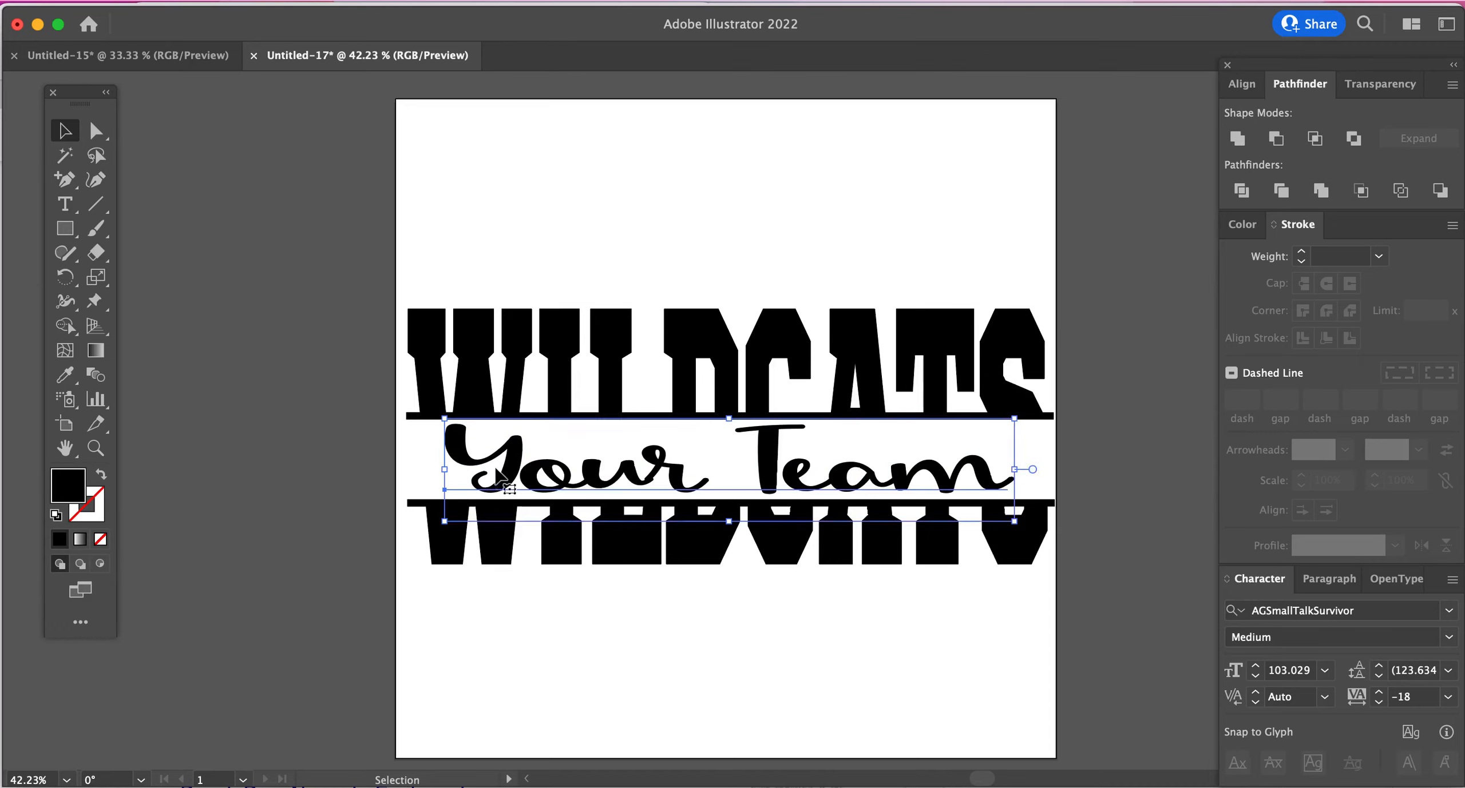
{"action": "double_click", "coordinate": [79, 491]}
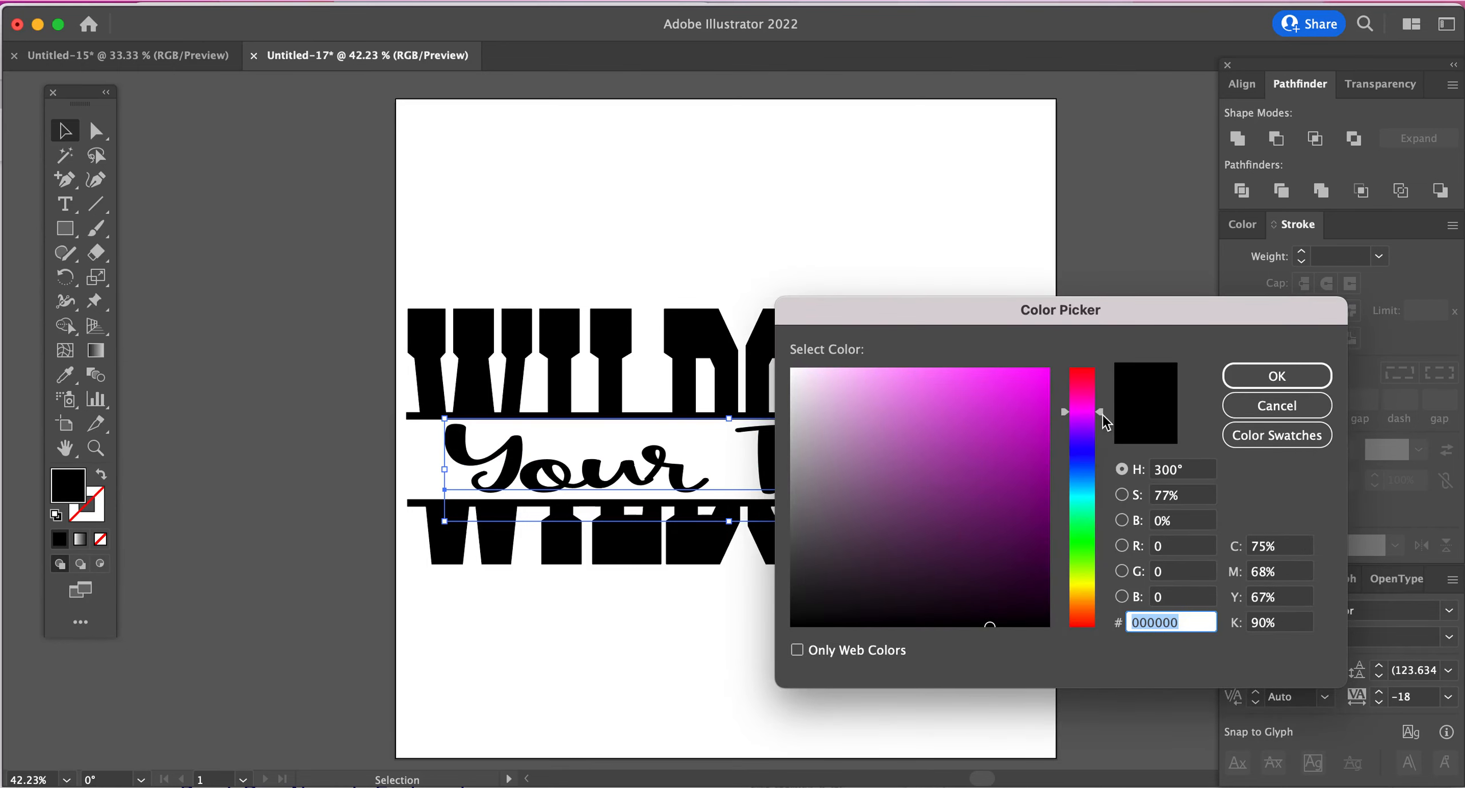
{"action": "left_click_drag", "start_coordinate": [1098, 389], "coordinate": [1090, 371]}
{"action": "left_click", "coordinate": [1023, 387]}
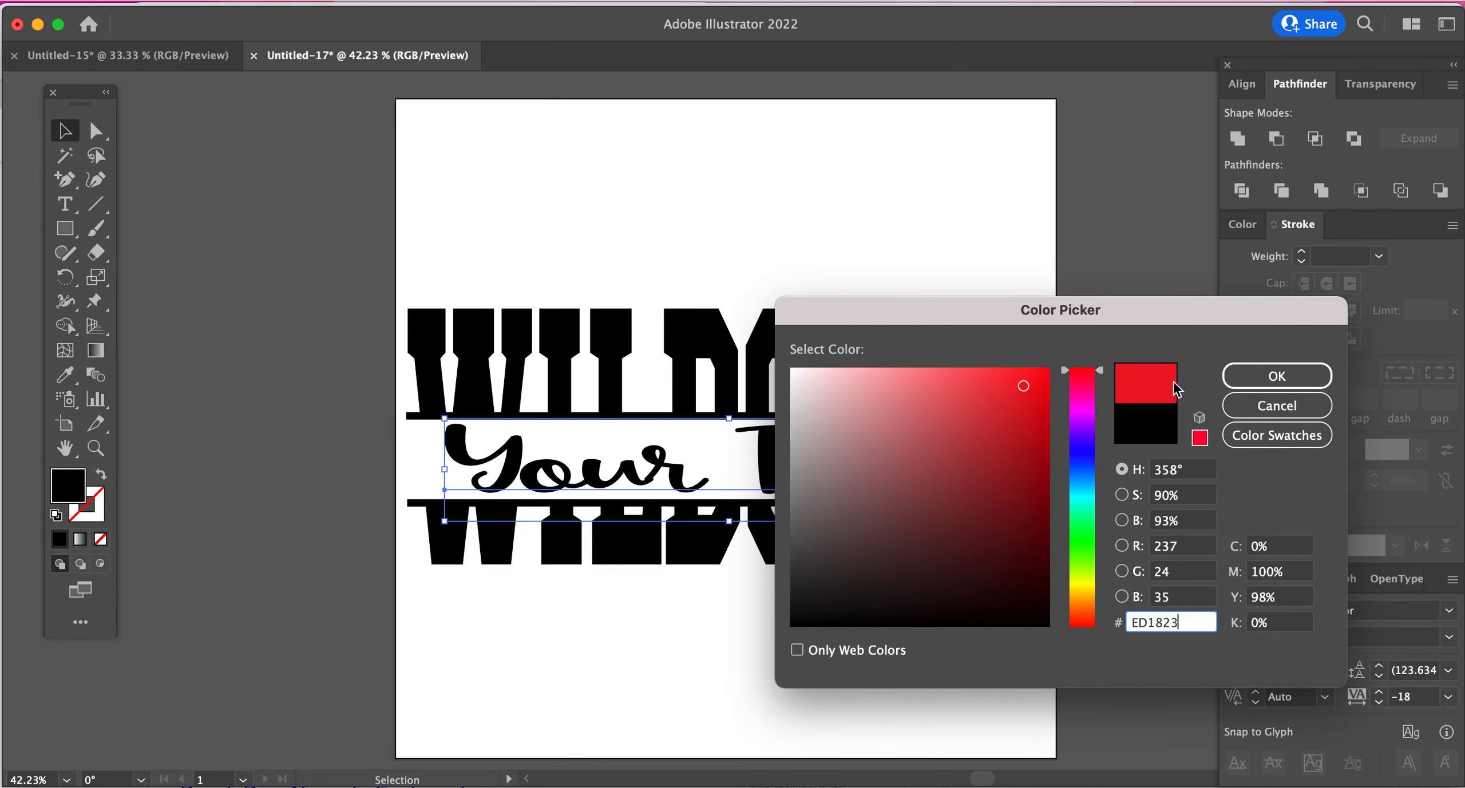
{"action": "left_click", "coordinate": [1267, 380]}
{"action": "left_click", "coordinate": [591, 374]}
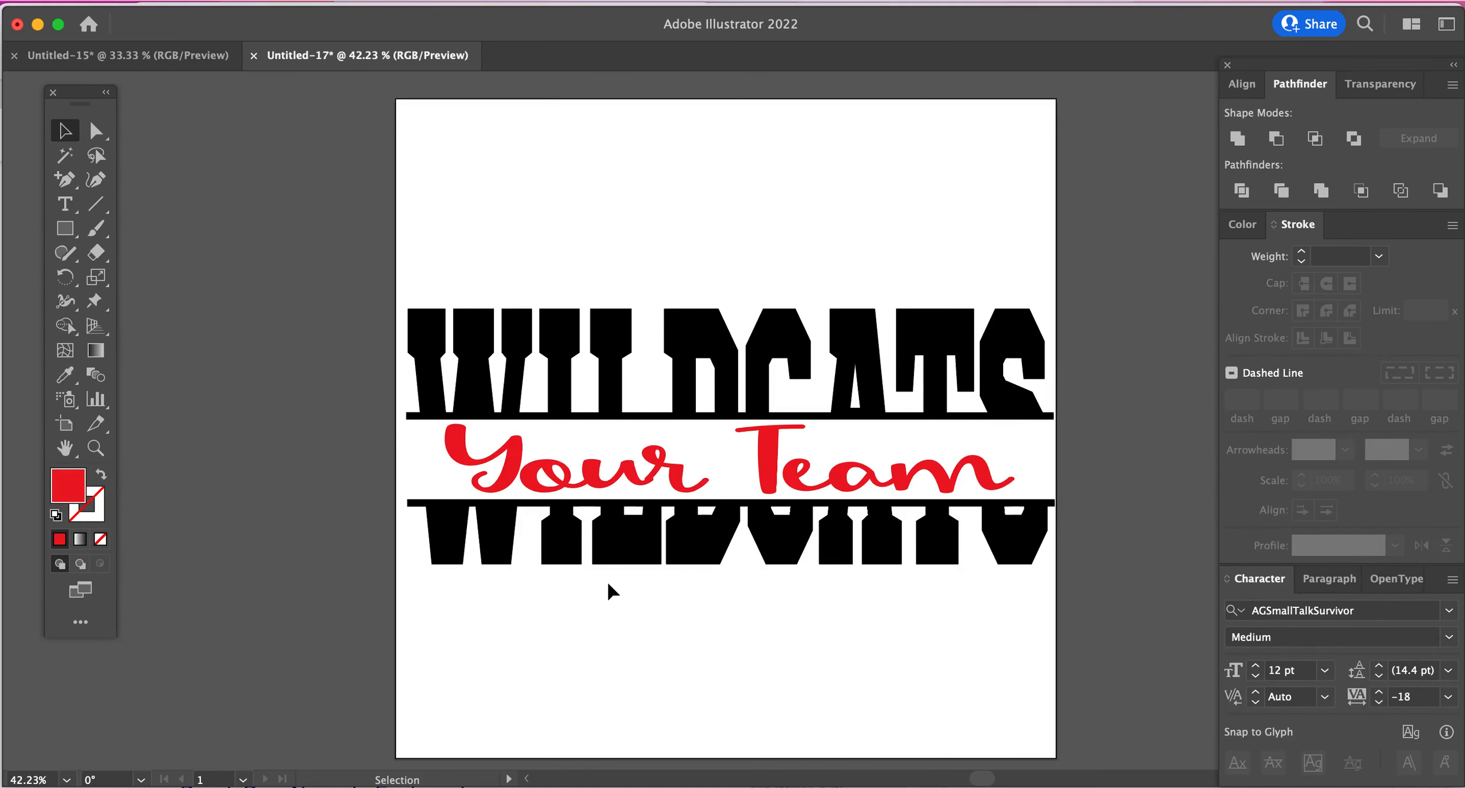
- Fill the upper and lower WILDCATS halves with blue, #0F4CE8, and select the whole design
{"action": "left_click", "coordinate": [608, 555]}
{"action": "left_click", "coordinate": [601, 376], "text": "shift"}
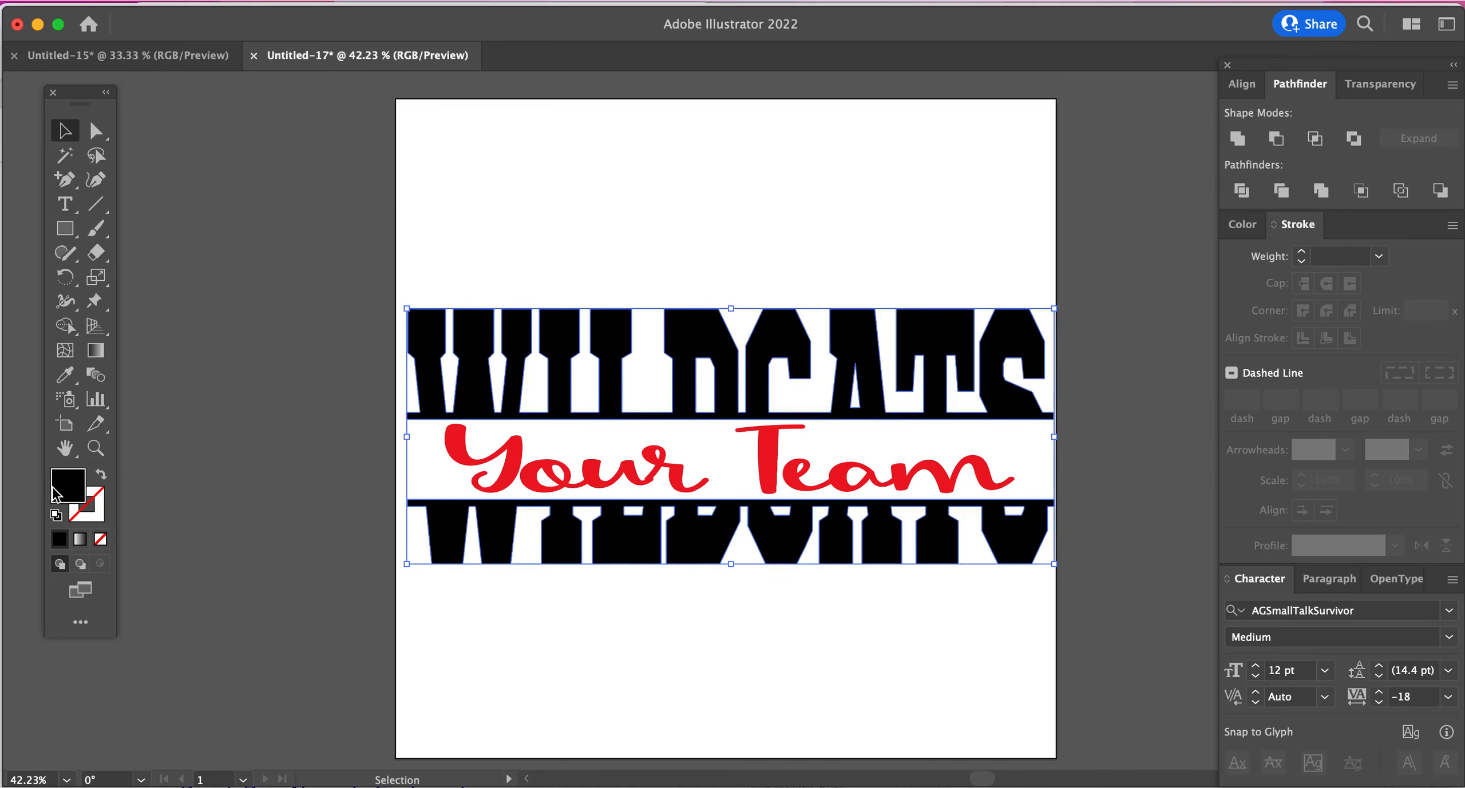
{"action": "double_click", "coordinate": [70, 493]}
{"action": "left_click_drag", "start_coordinate": [1091, 503], "coordinate": [1094, 475]}
{"action": "left_click", "coordinate": [1035, 387]}
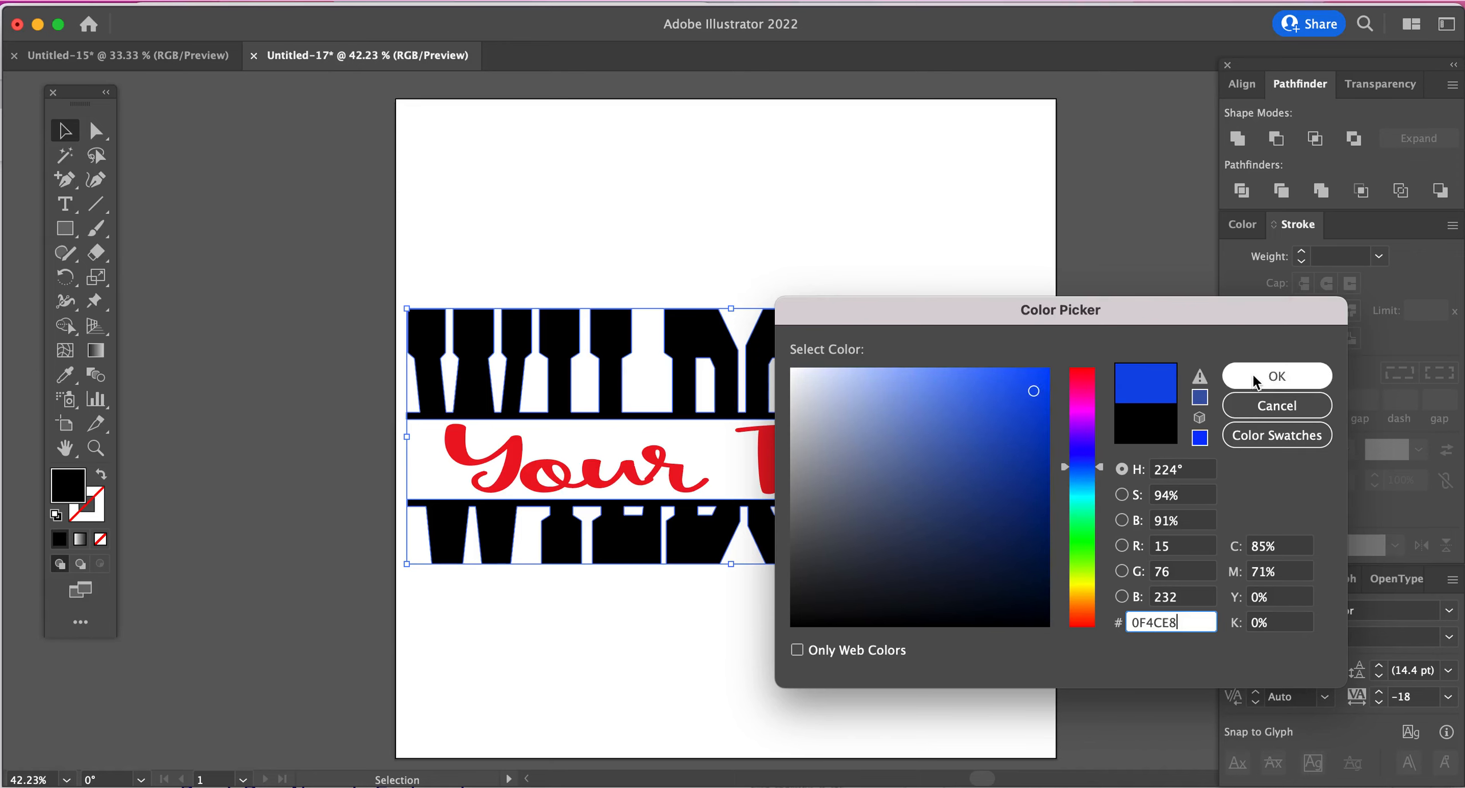
{"action": "left_click", "coordinate": [1252, 377]}
{"action": "left_click_drag", "start_coordinate": [396, 200], "coordinate": [1044, 592]}
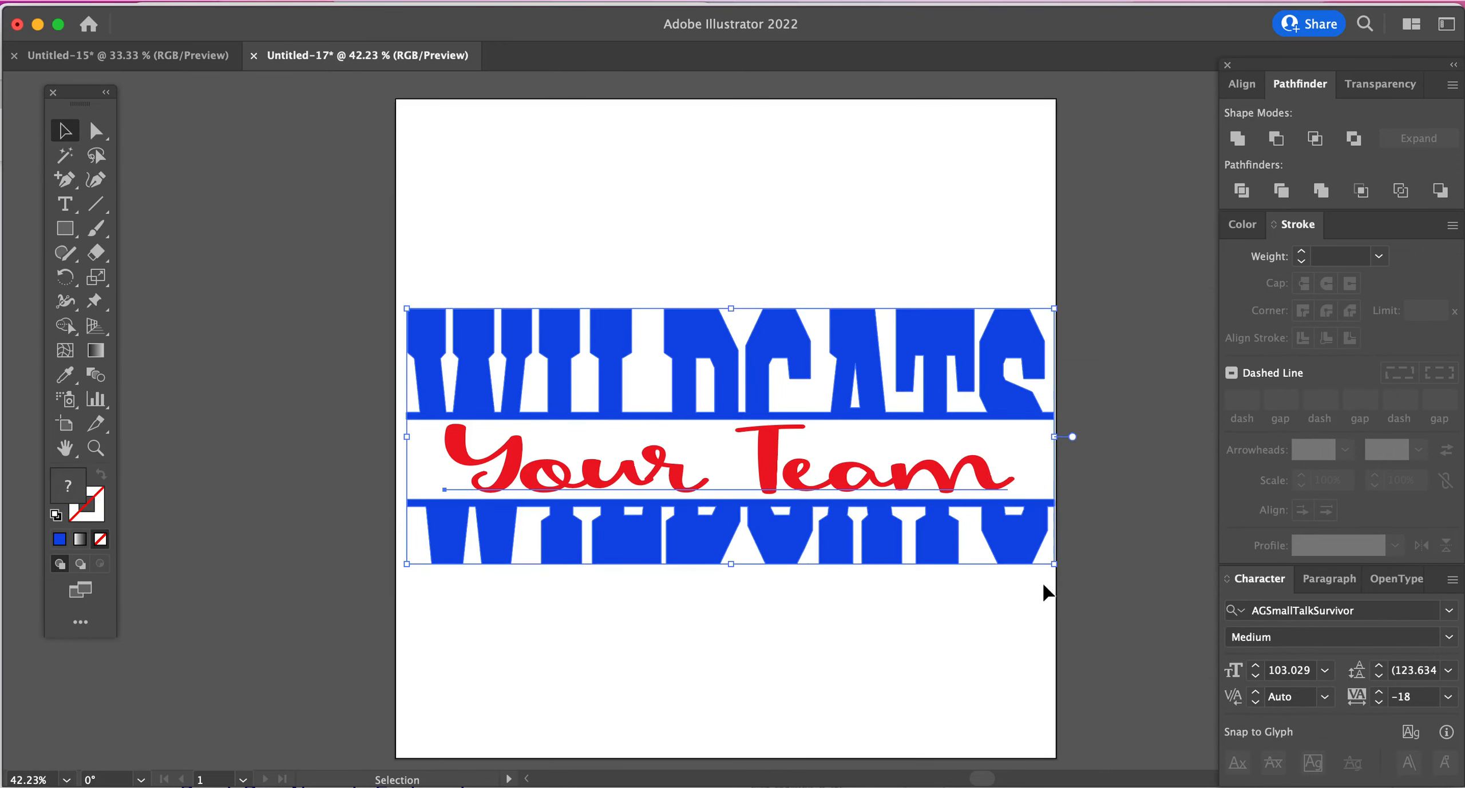